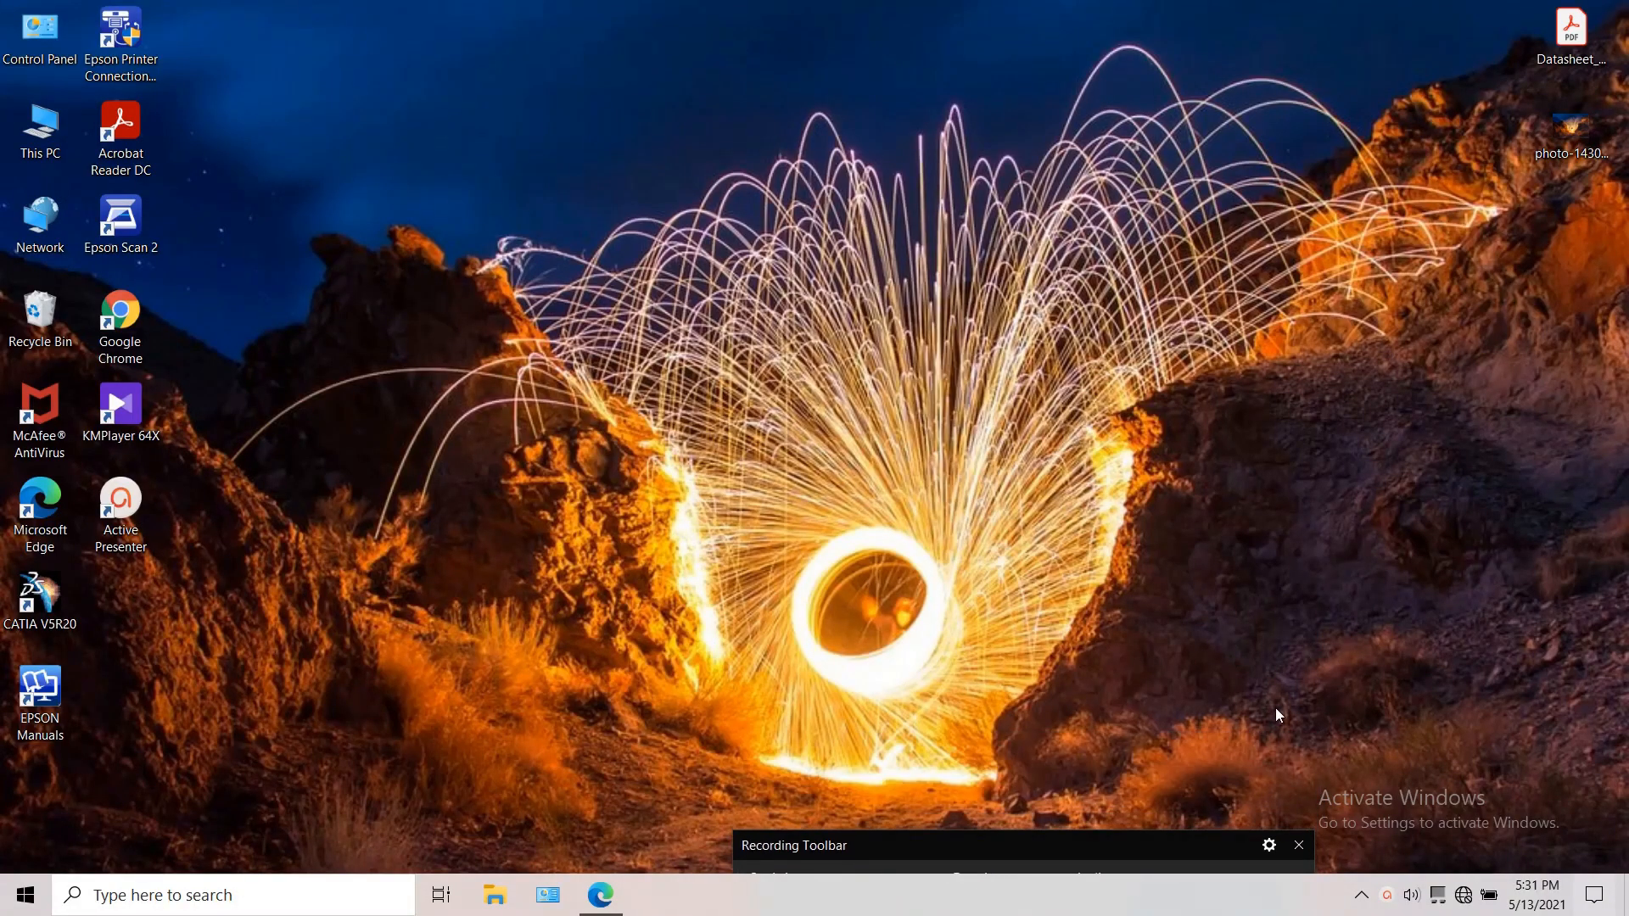
Step: Check the computer's Ethernet and Wi-Fi connection status
click(1463, 893)
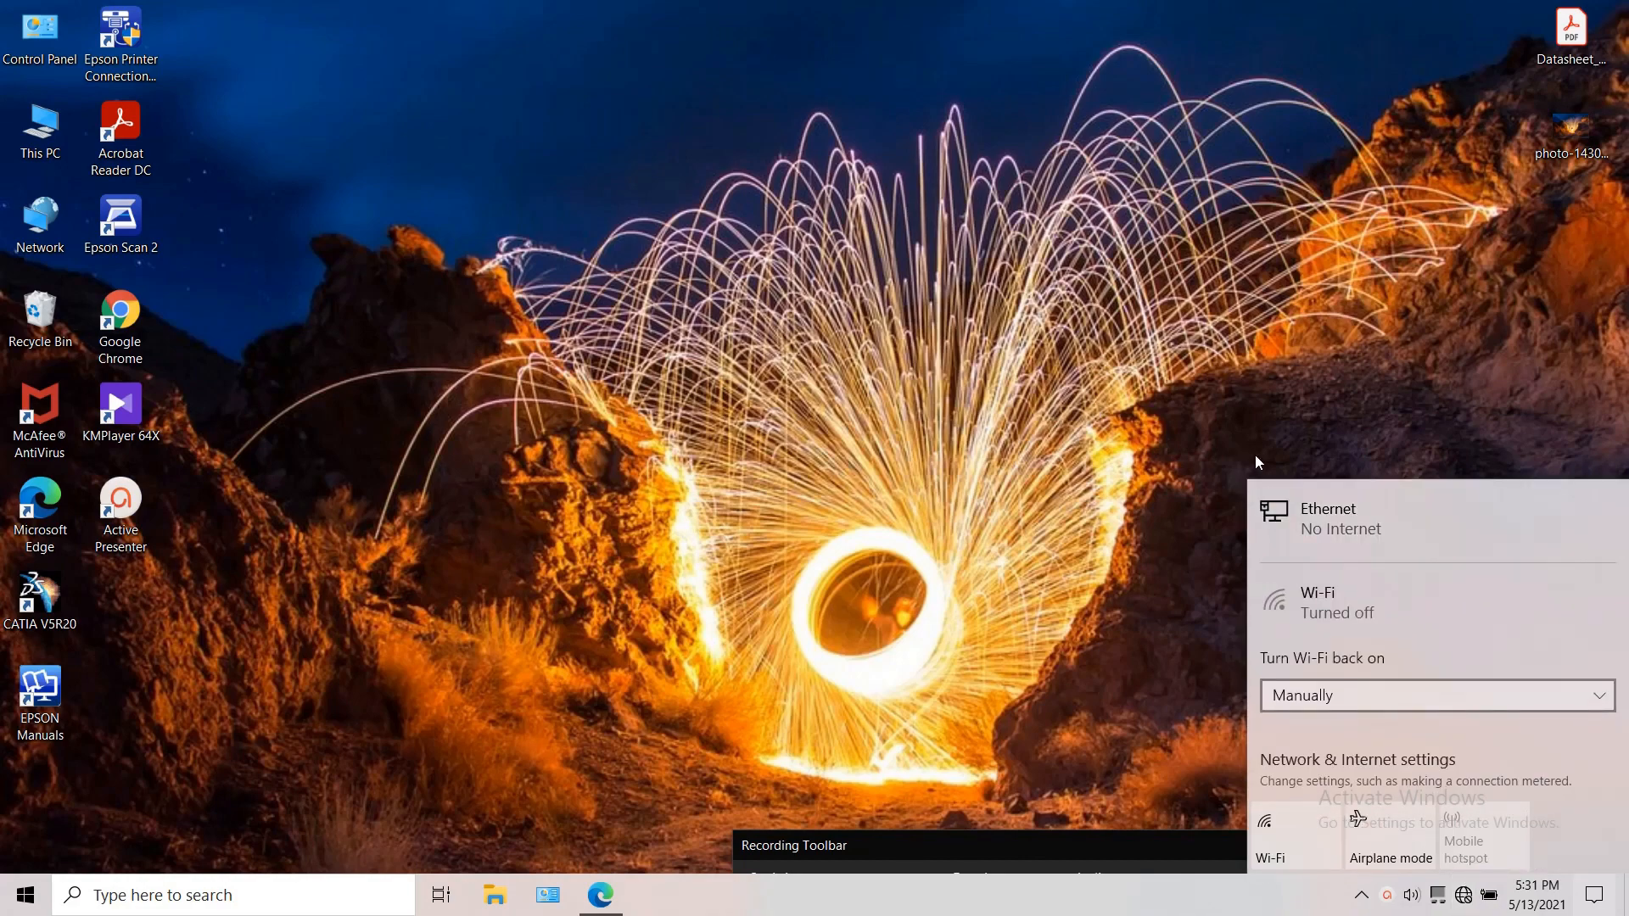
click(1220, 502)
Step: Switch to Microsoft Edge and load the router's login page at 192.168.1.1
click(606, 896)
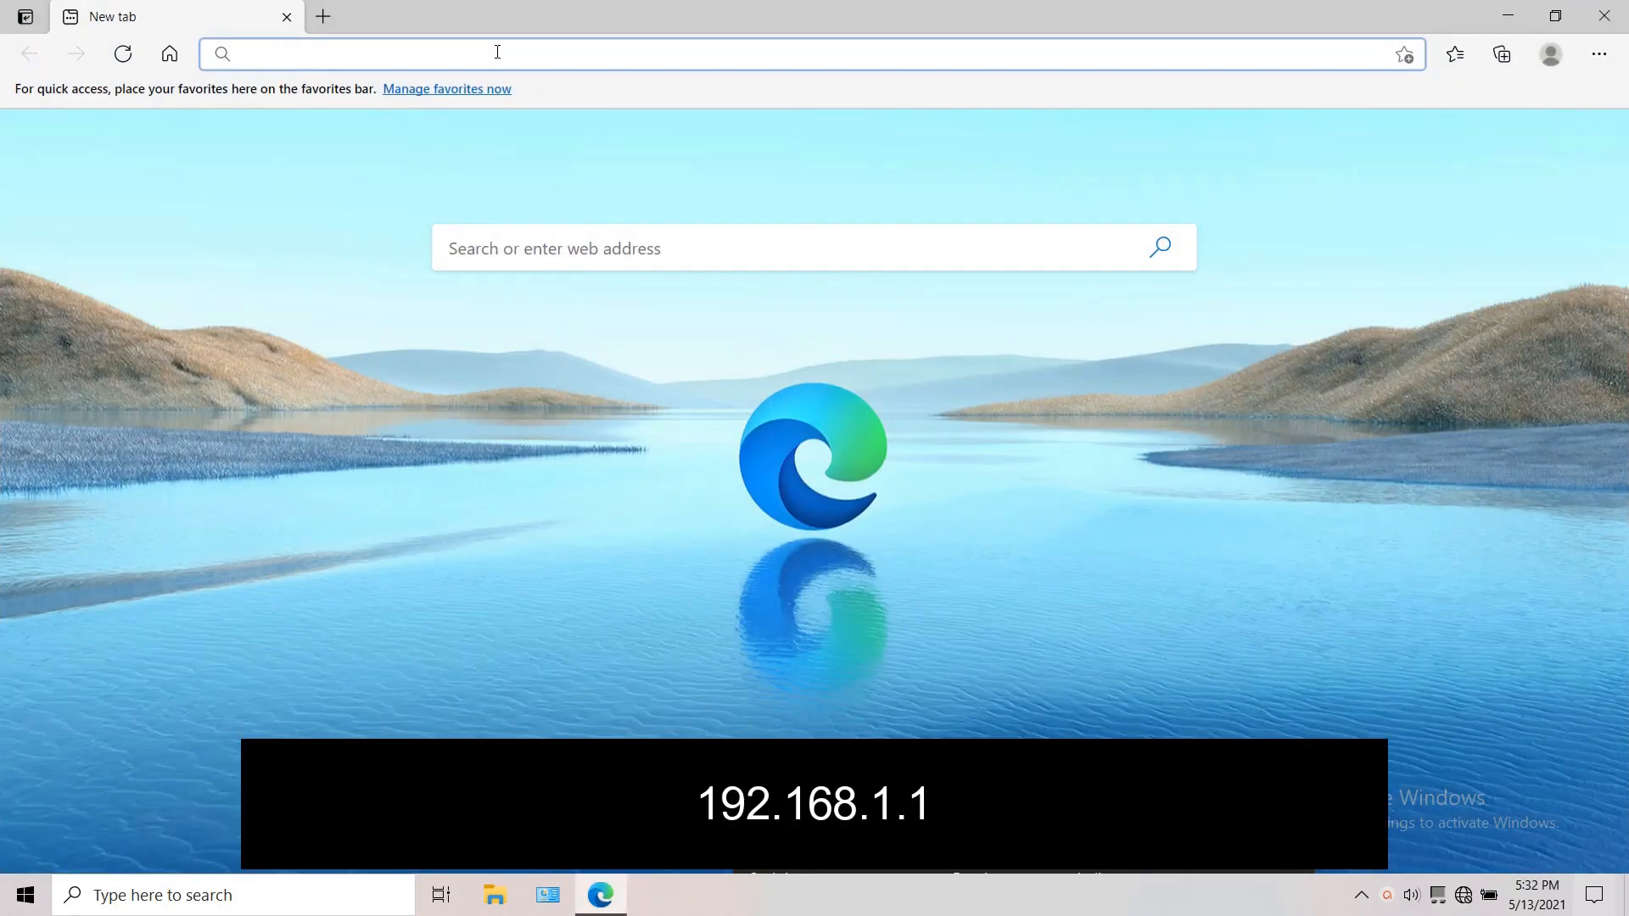
text(19)
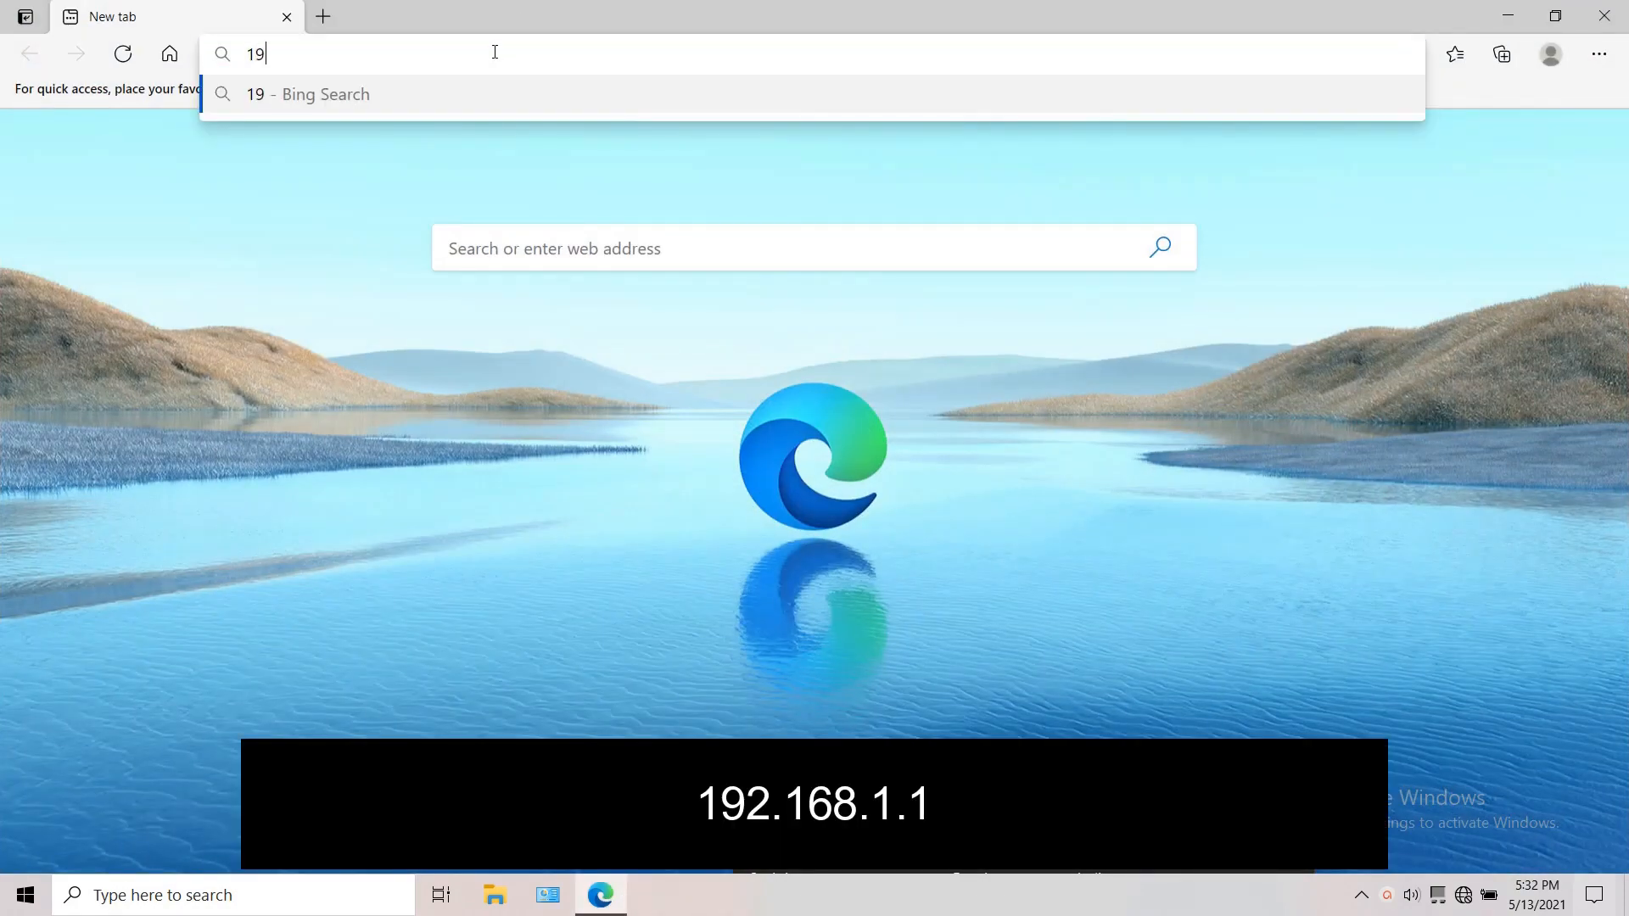
text(2,1)
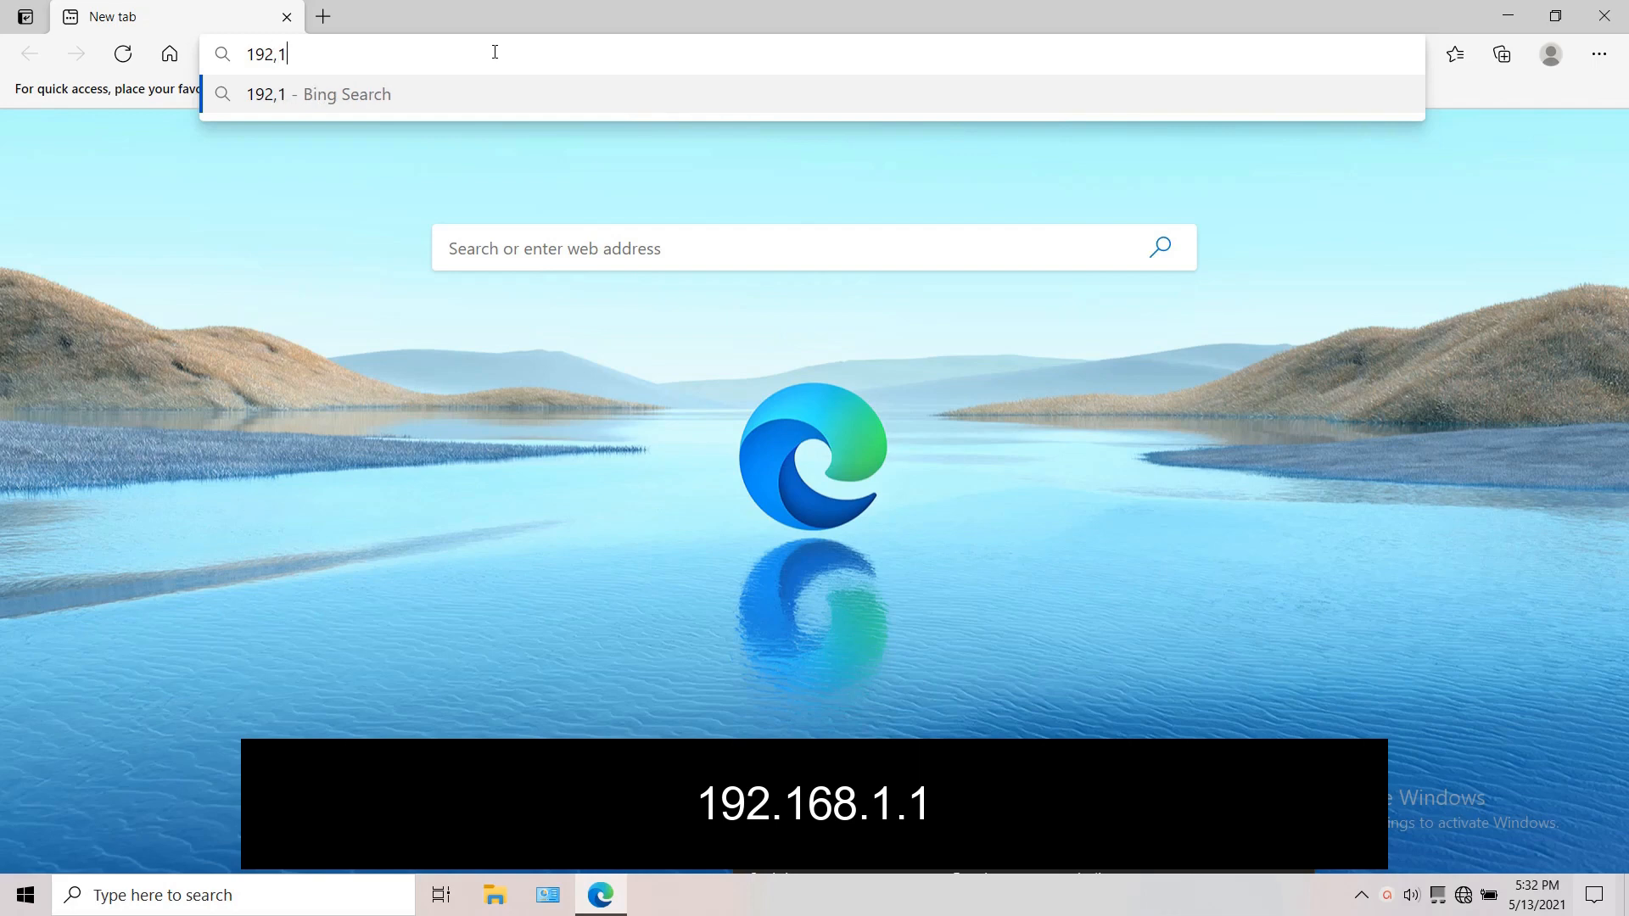
text(68,)
key(BackSpace)
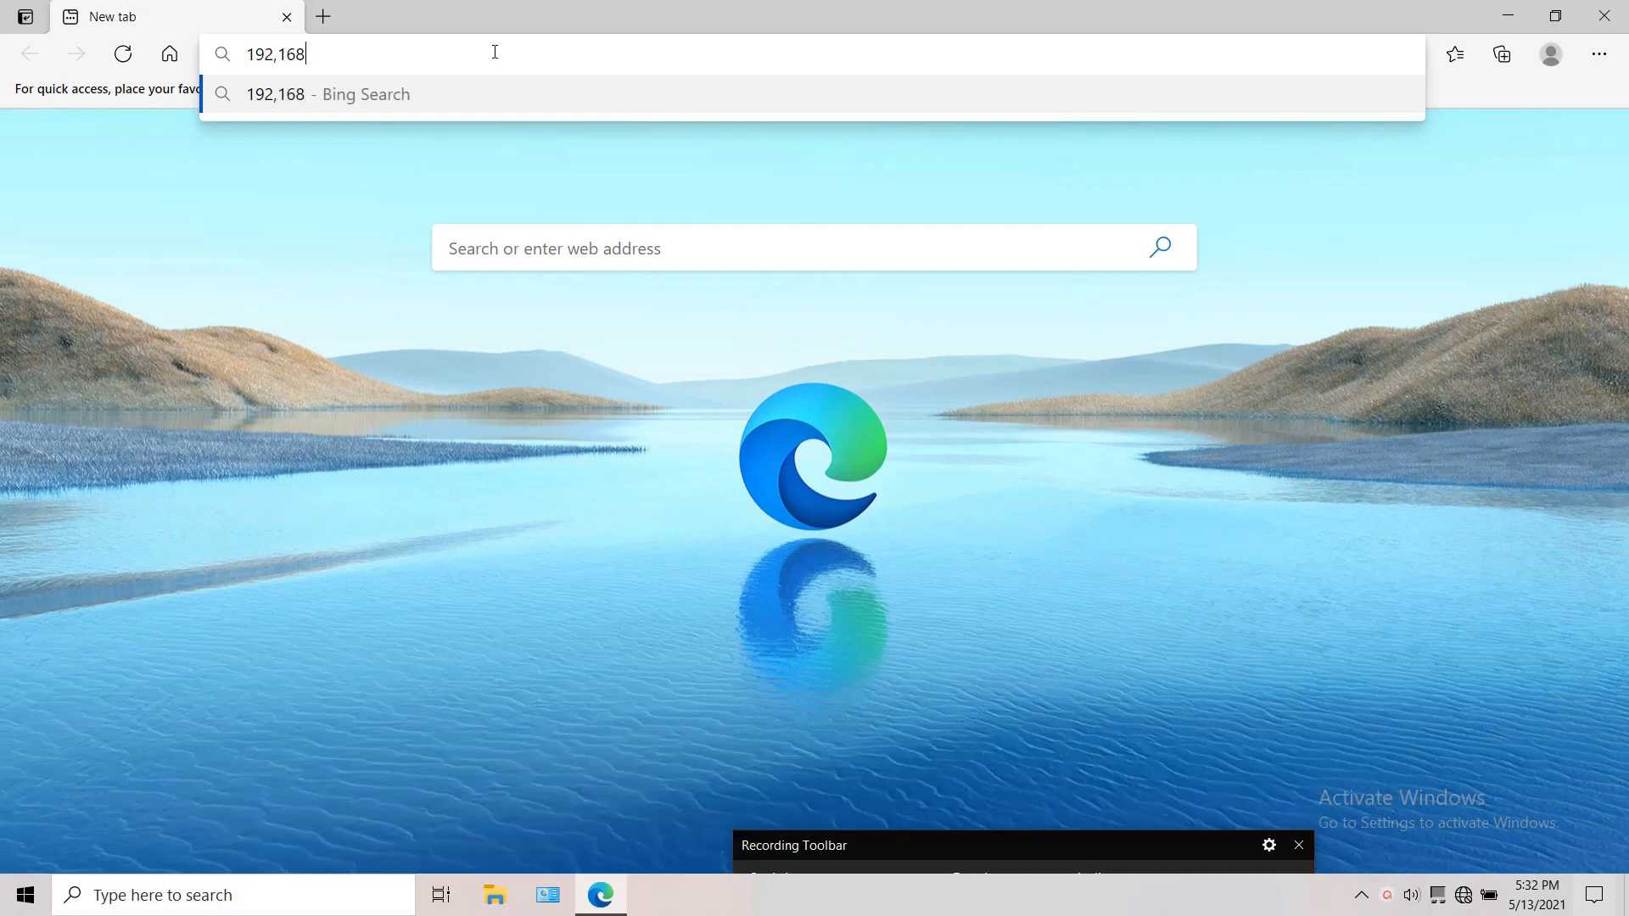
text(.1.1)
key(BackSpace)
text(1)
key(BackSpace)
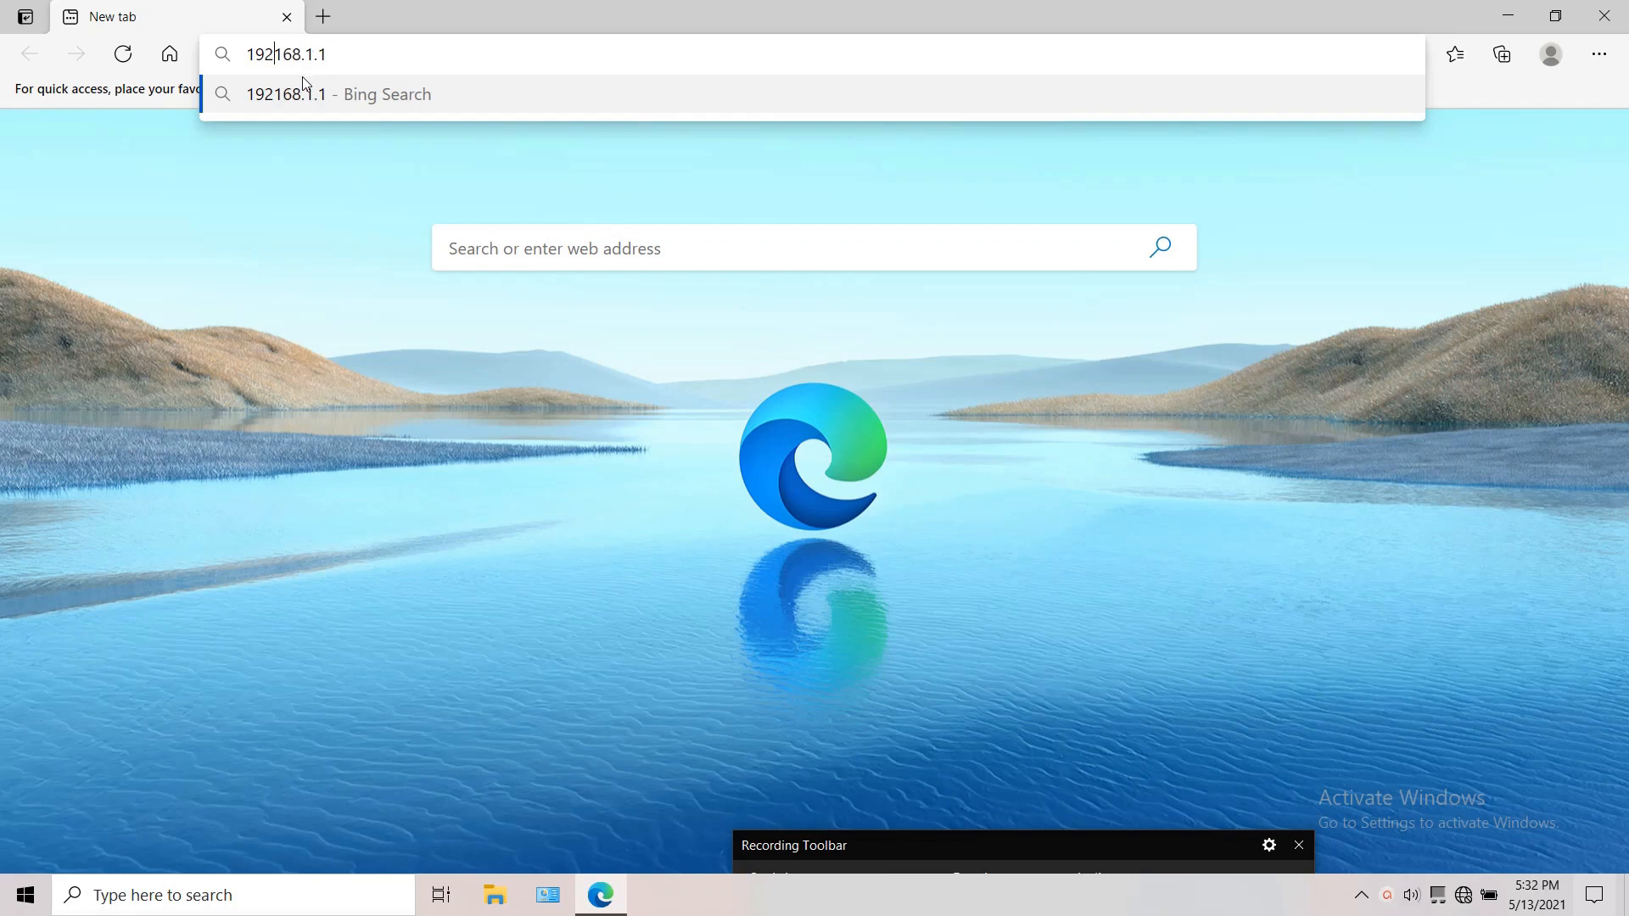
text(.)
key(Return)
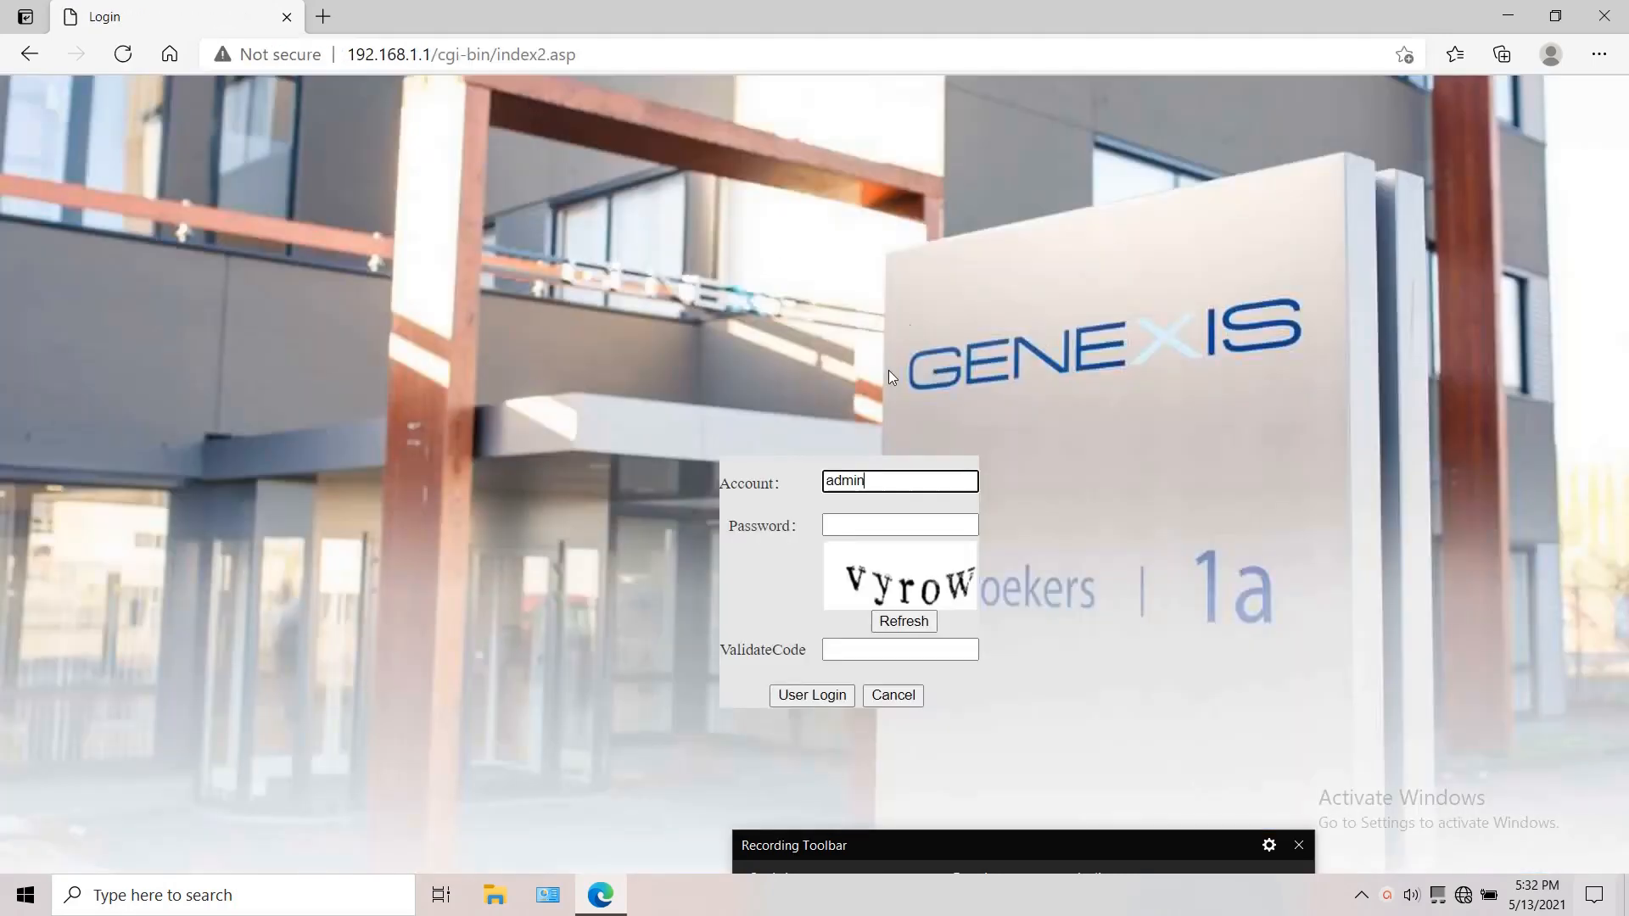
Step: Log in to the router's admin account with the account password and the validation code shown in the image
click(889, 516)
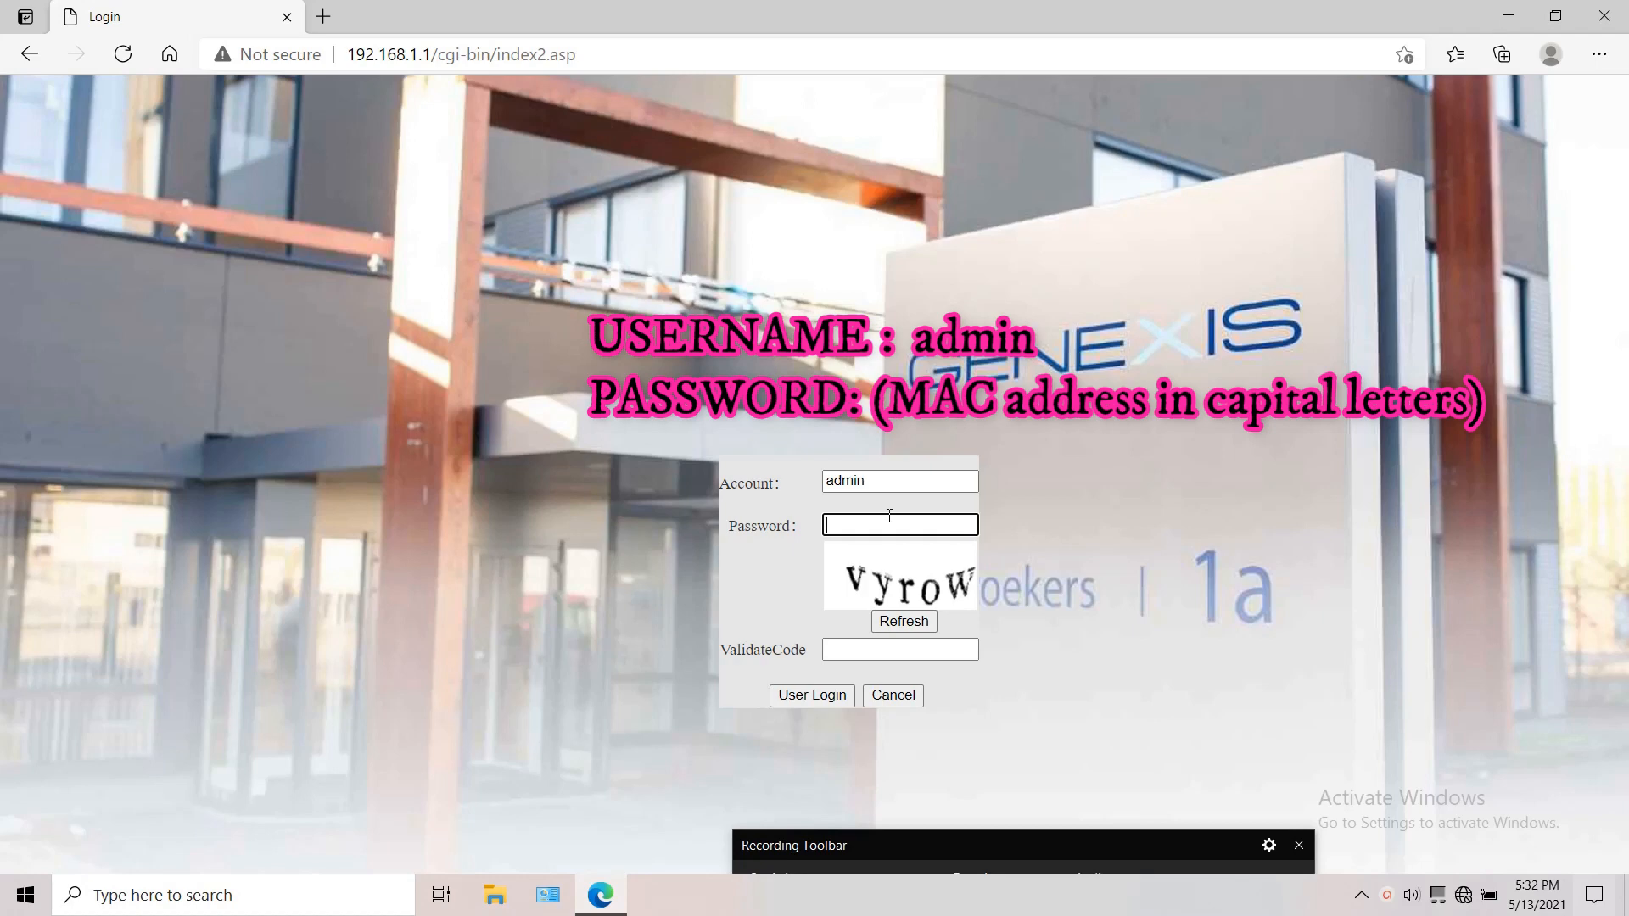
key(ctrl+v)
click(880, 651)
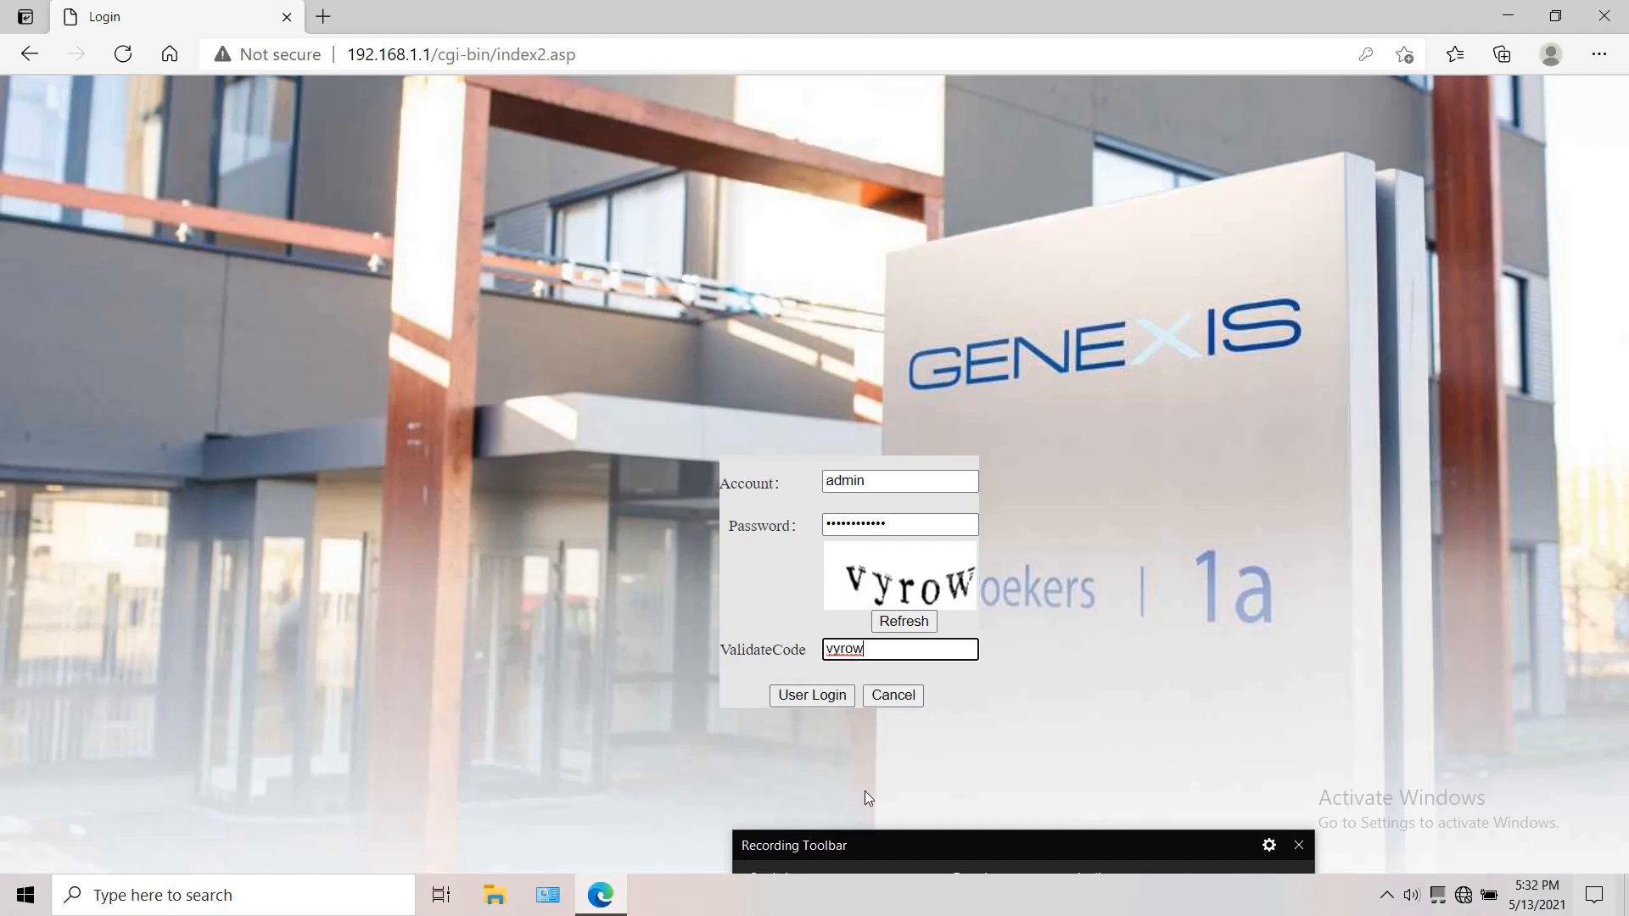
drag(948, 840, 928, 817)
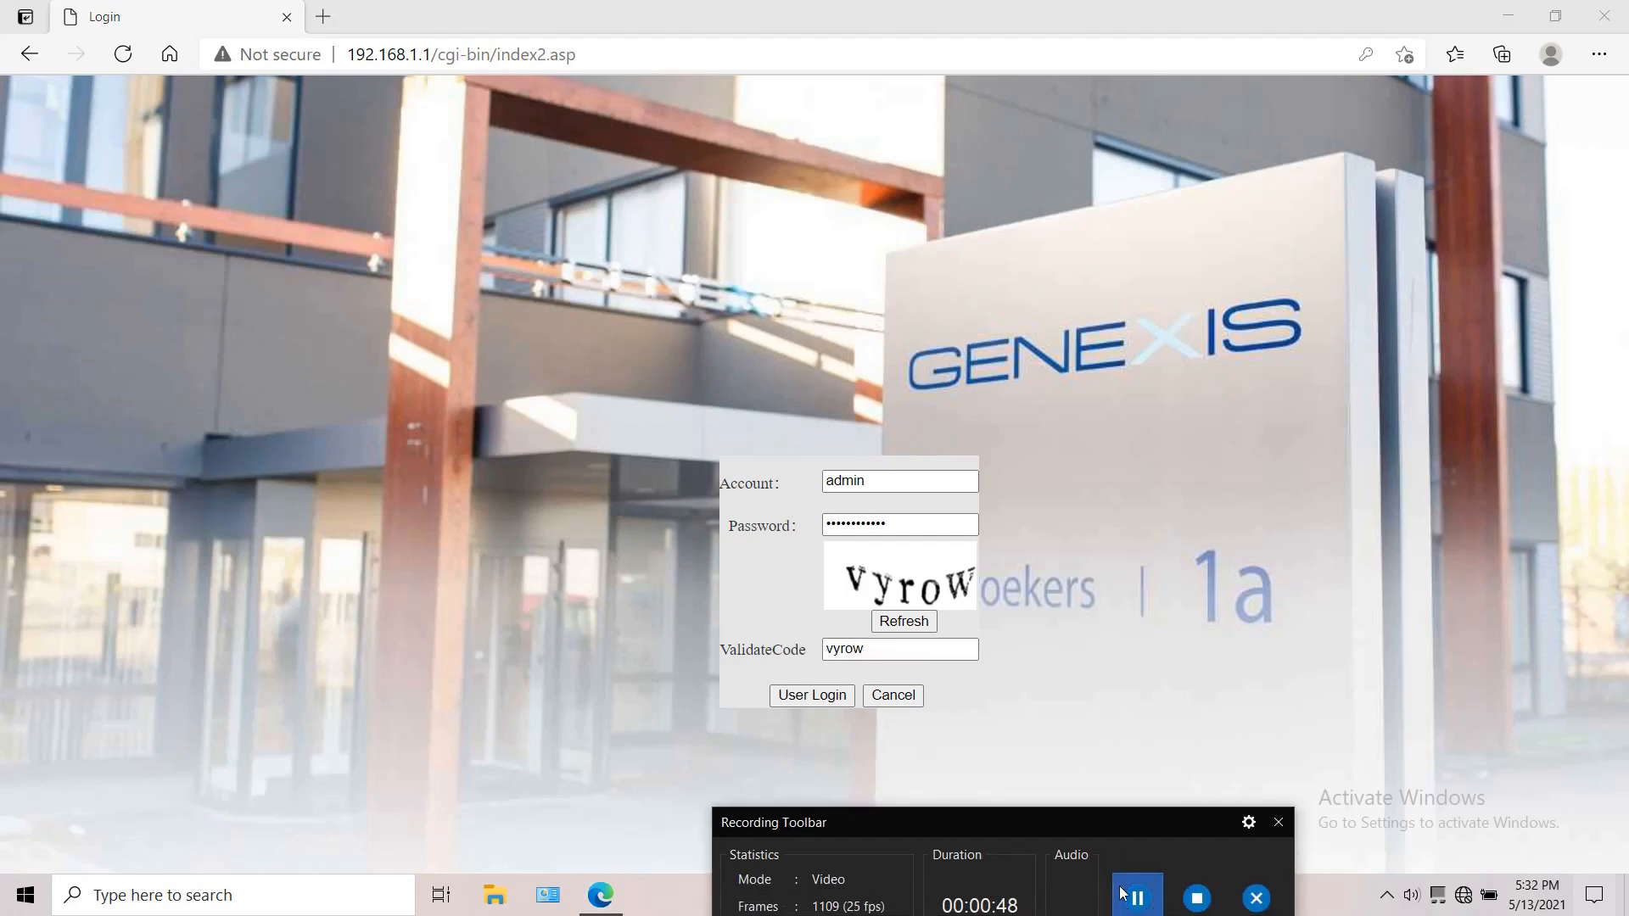
click(1128, 891)
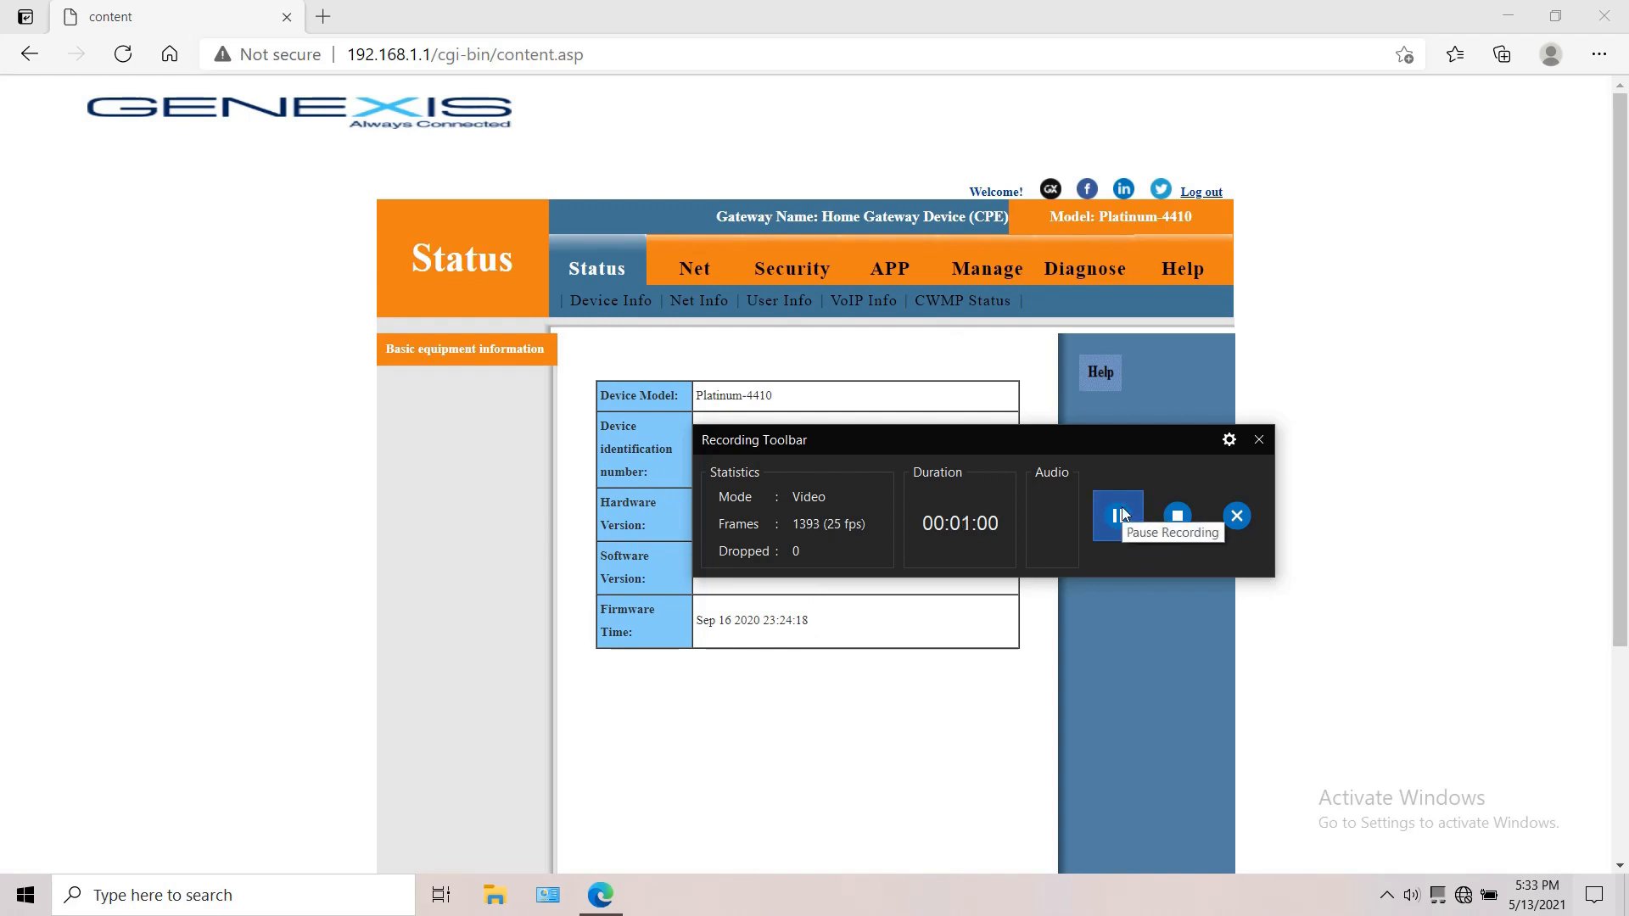
Step: Examine the IPv4 and IPv6 connection details in the router's network status information
click(692, 305)
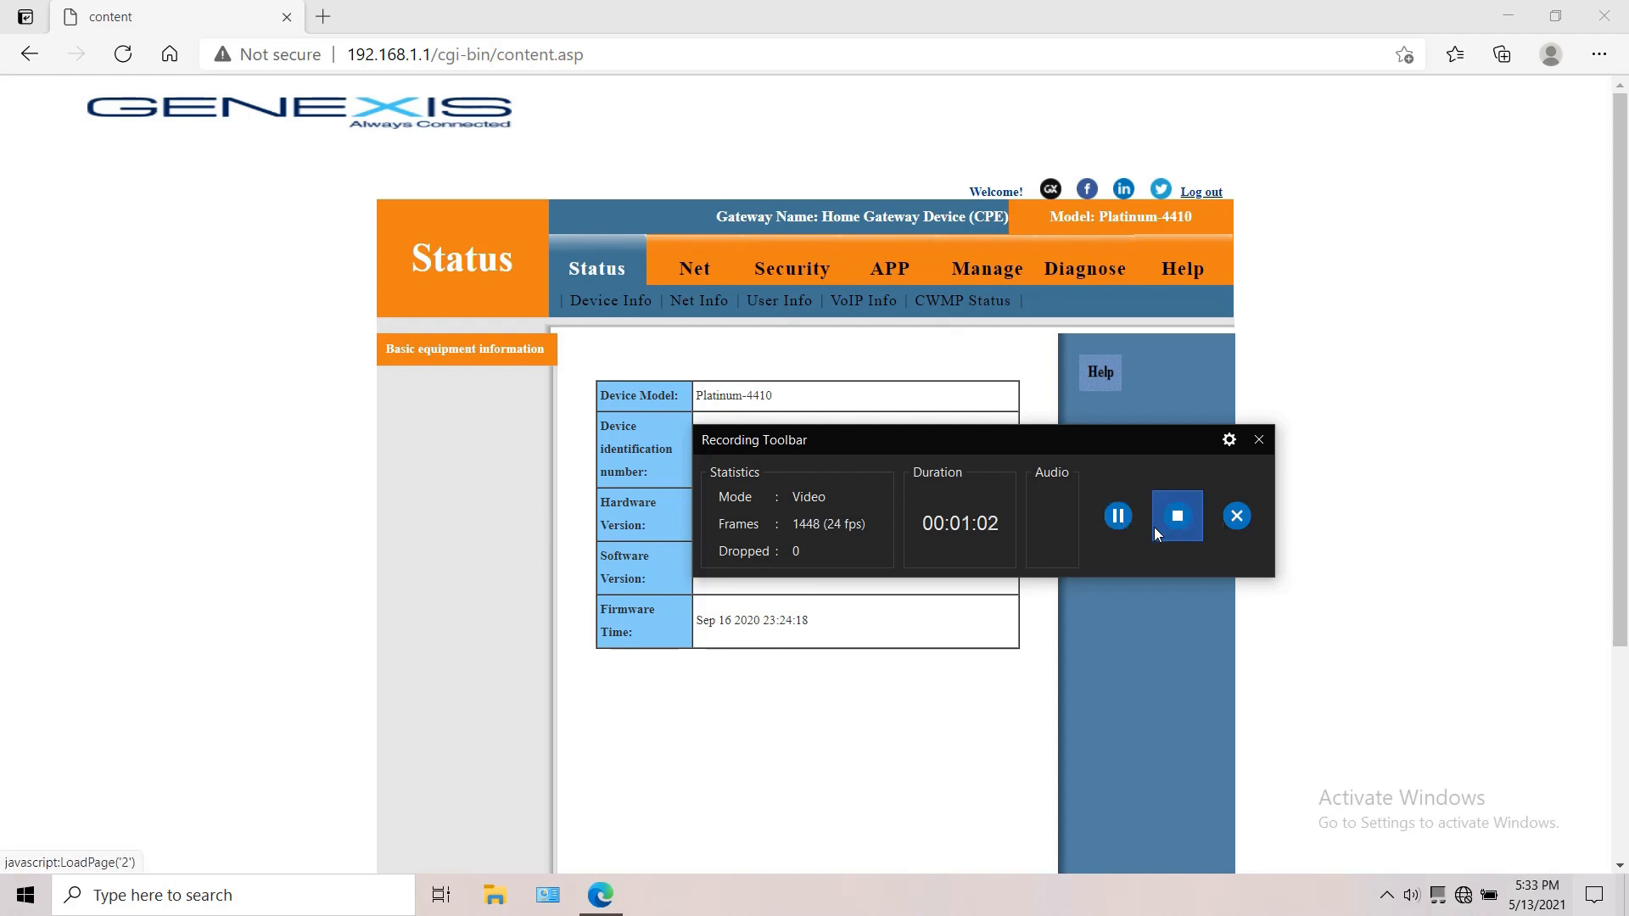
drag(1438, 664, 1442, 655)
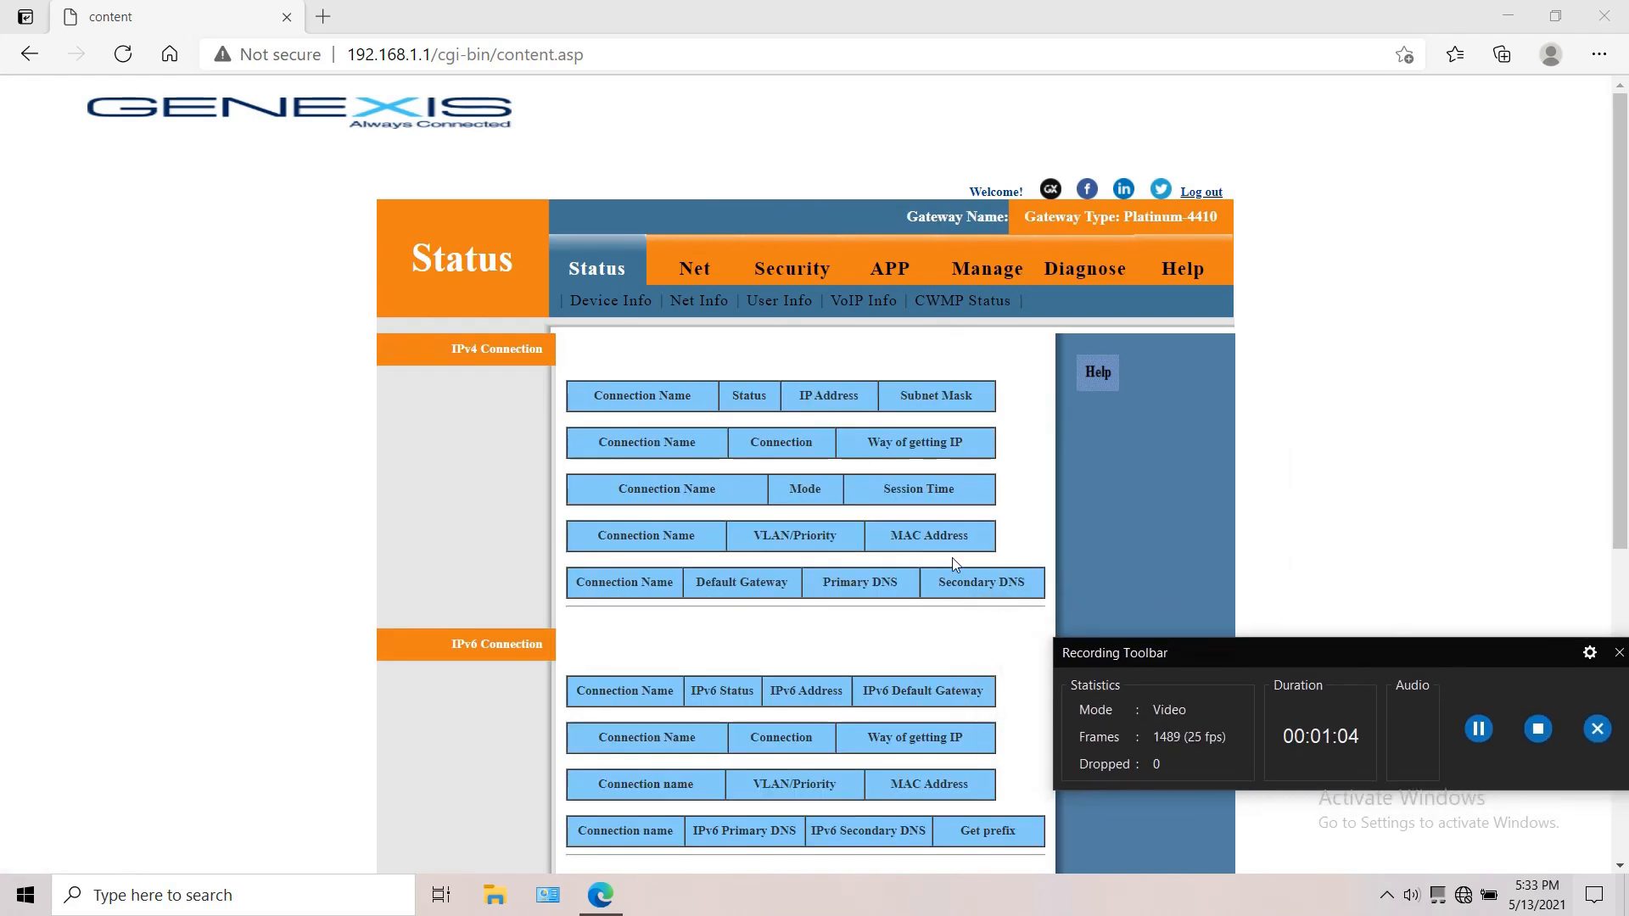
scroll(763, 492, down, 3)
scroll(732, 480, up, 3)
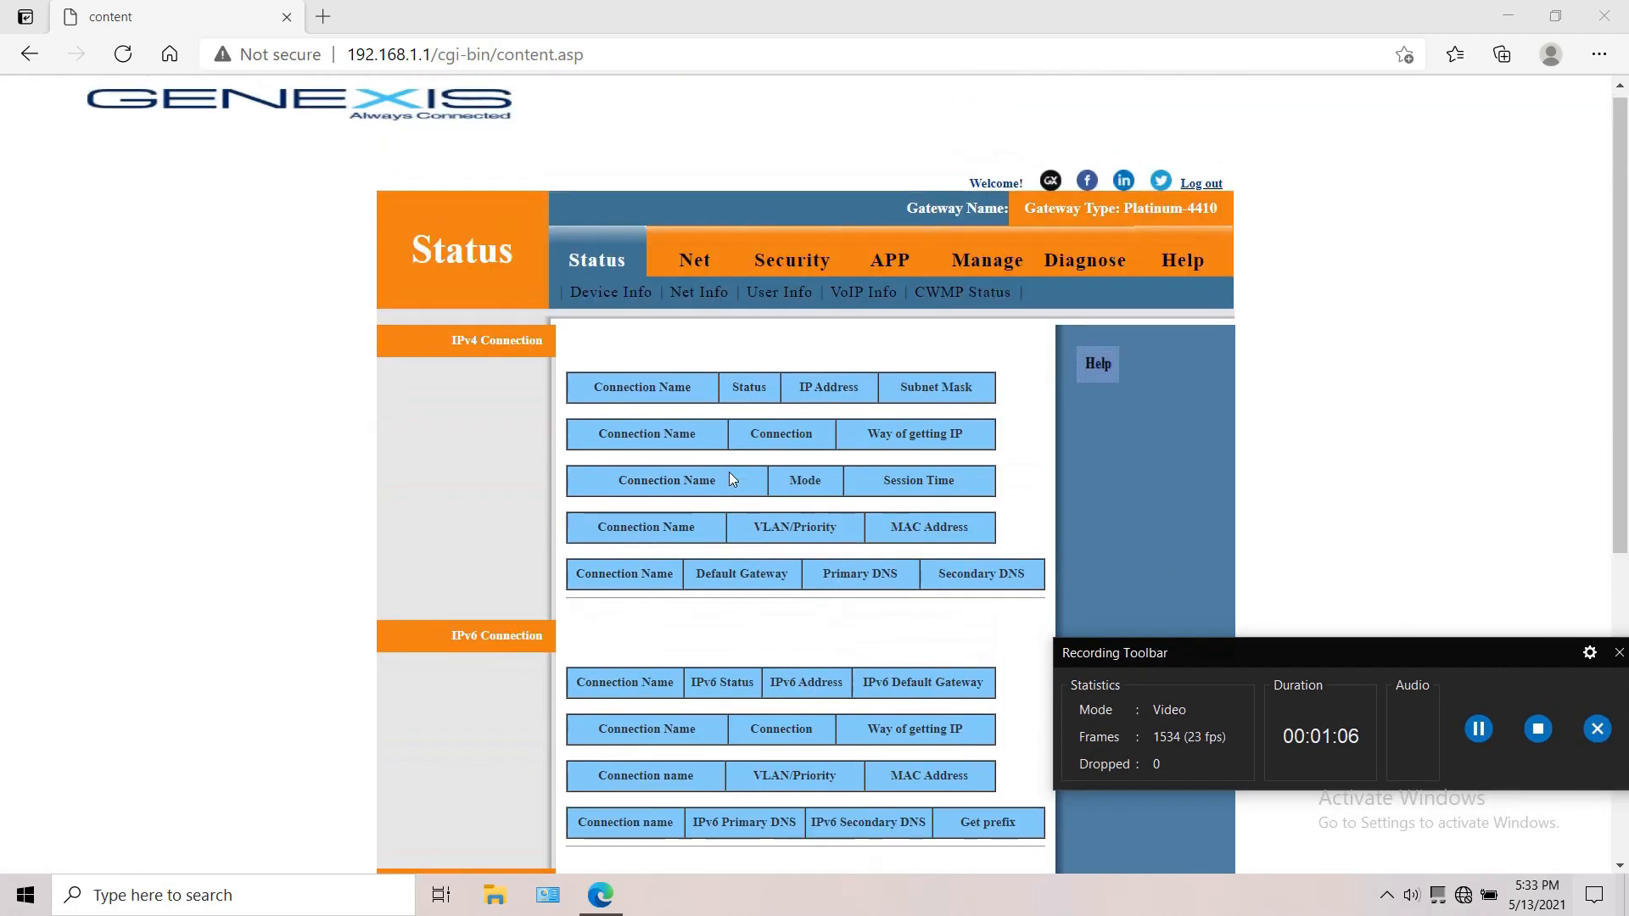
Step: Create a new WAN connection in Route mode with INTERNET as the bearer service
click(704, 278)
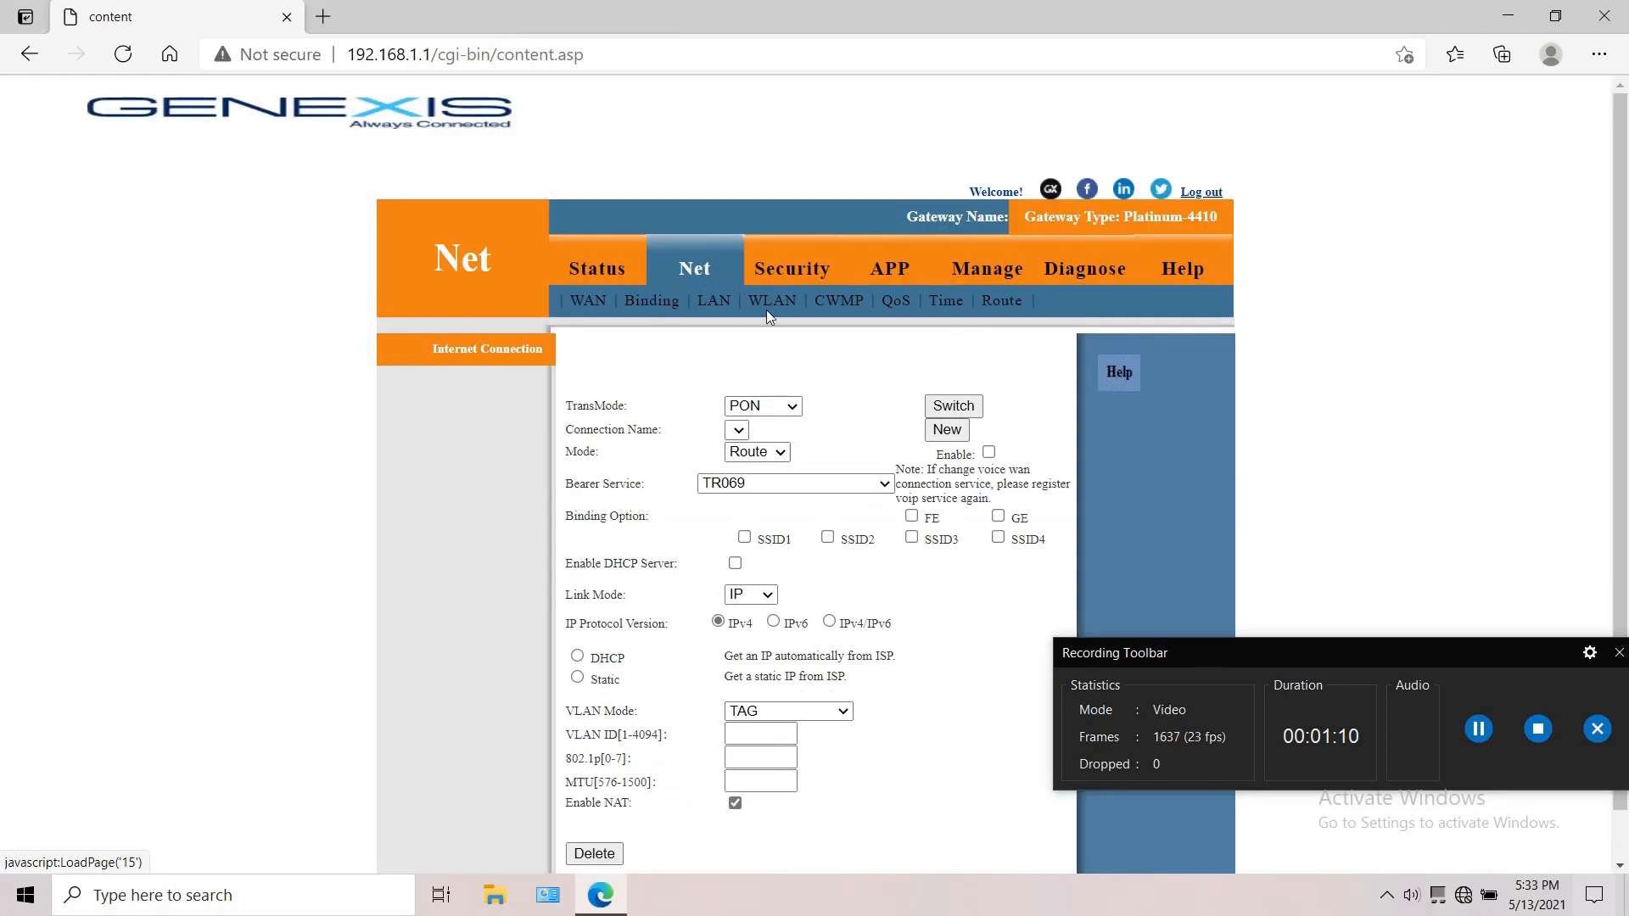
scroll(747, 472, down, 1)
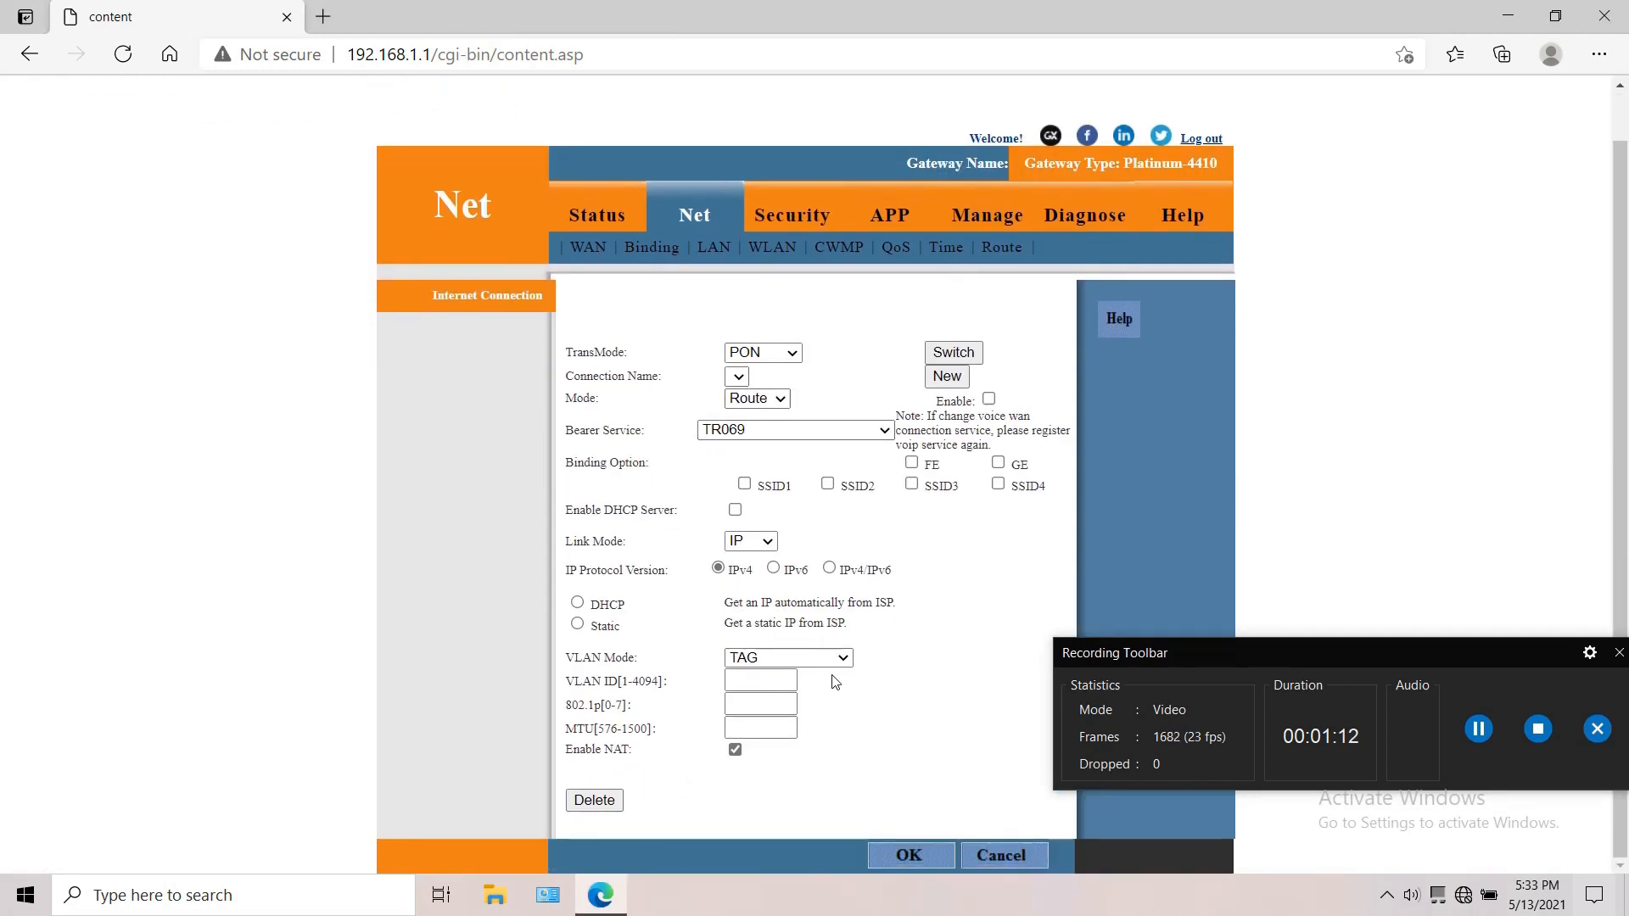
click(944, 378)
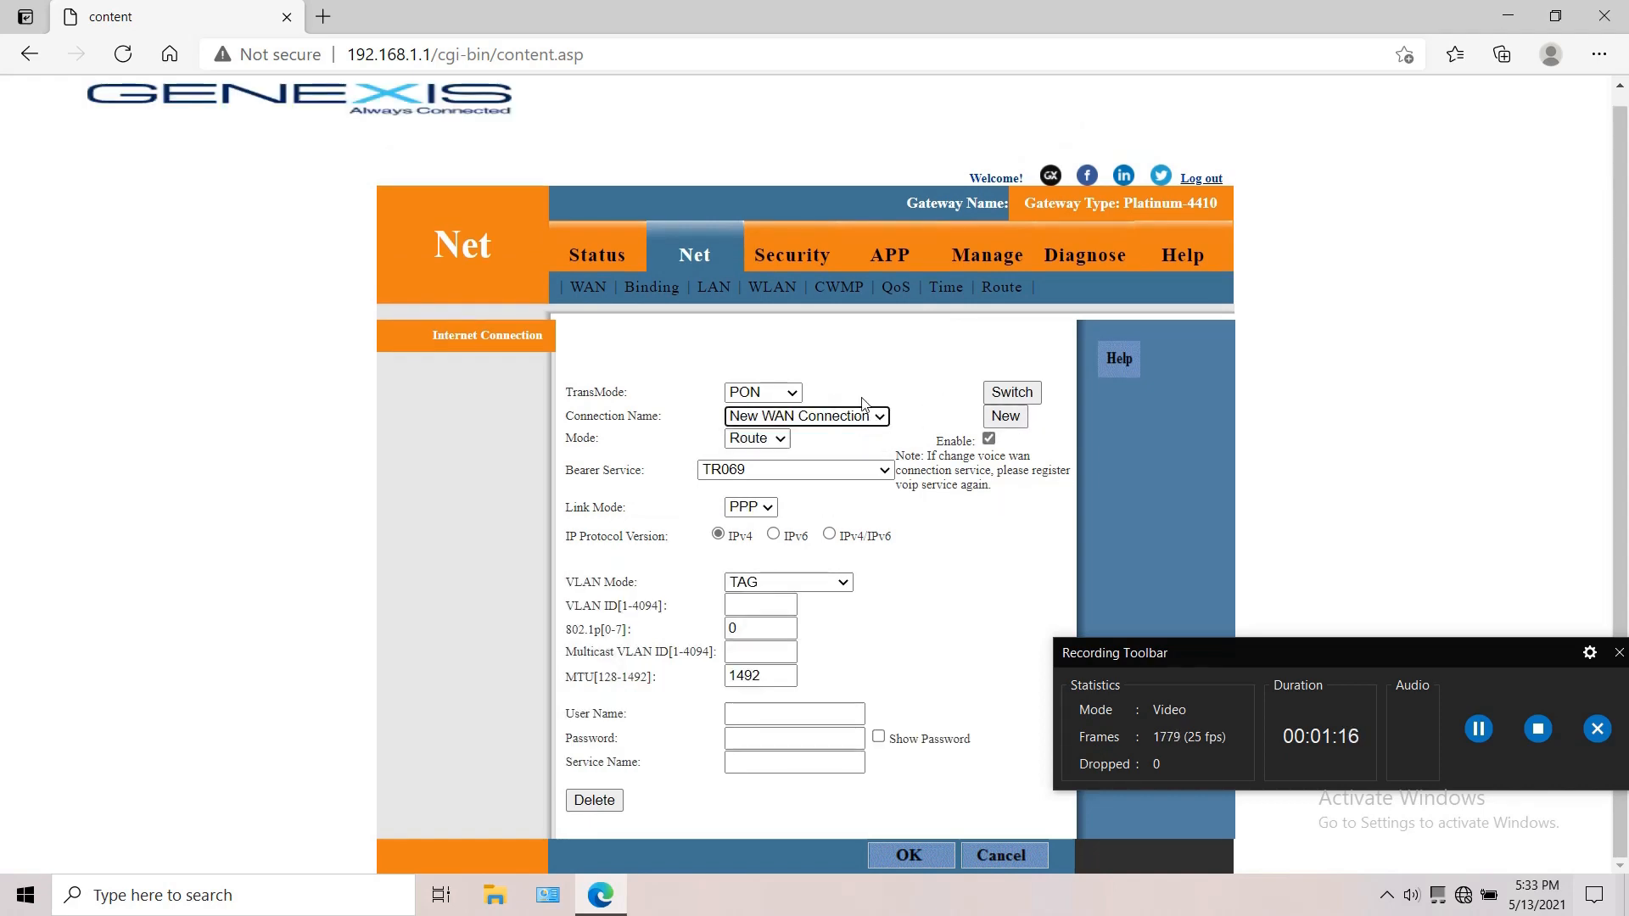
click(781, 438)
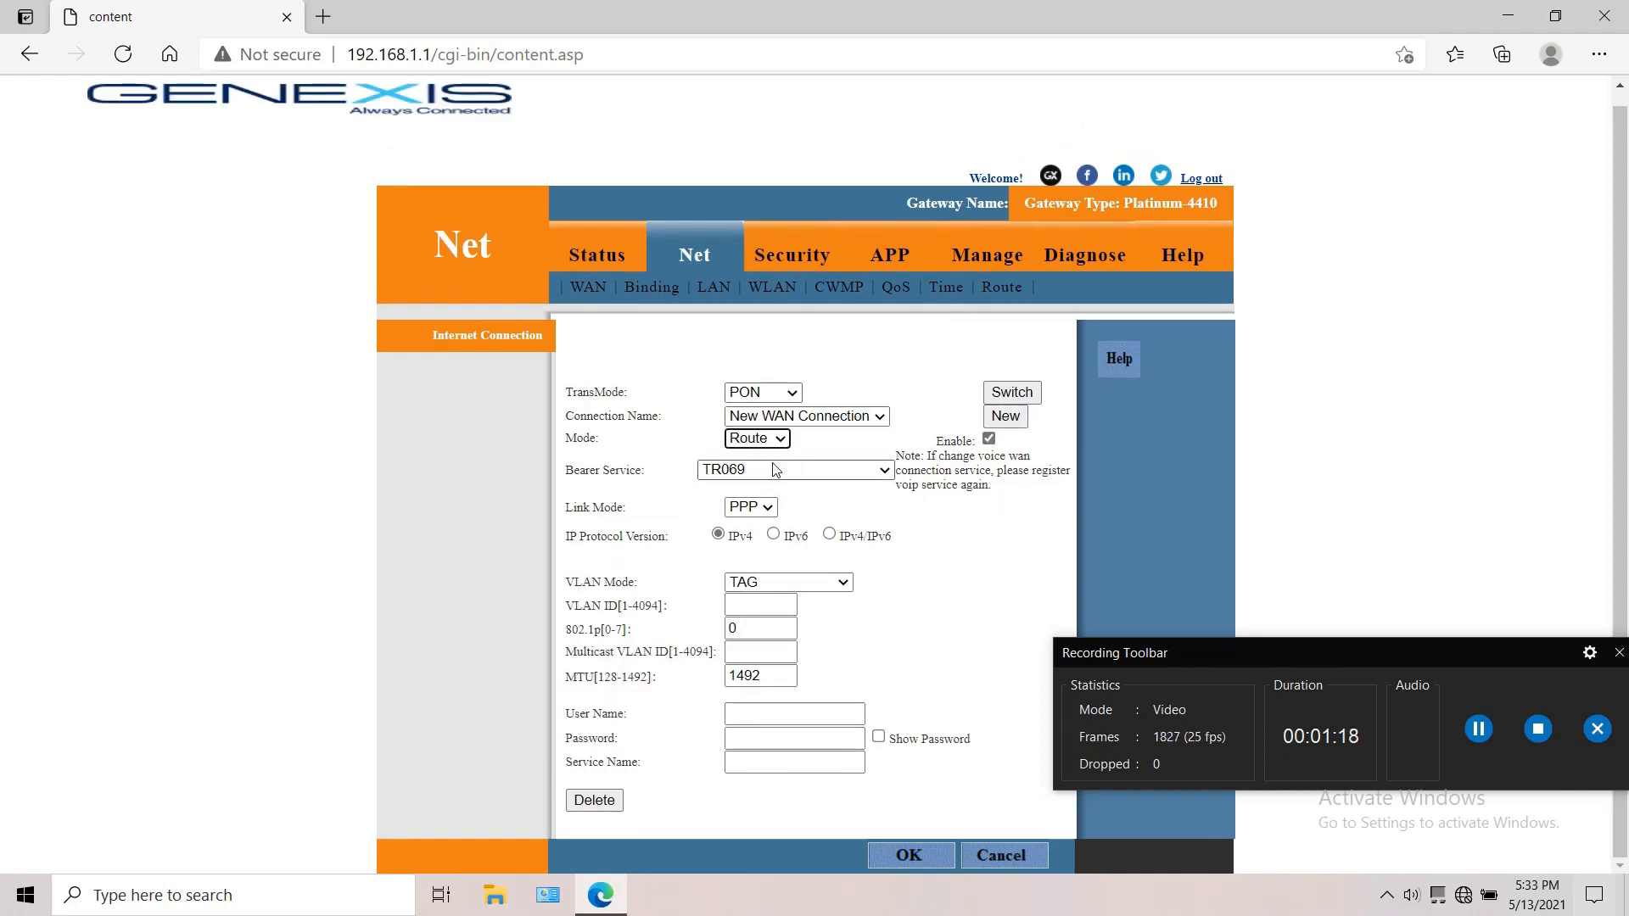
click(778, 469)
click(717, 487)
scroll(712, 478, down, 1)
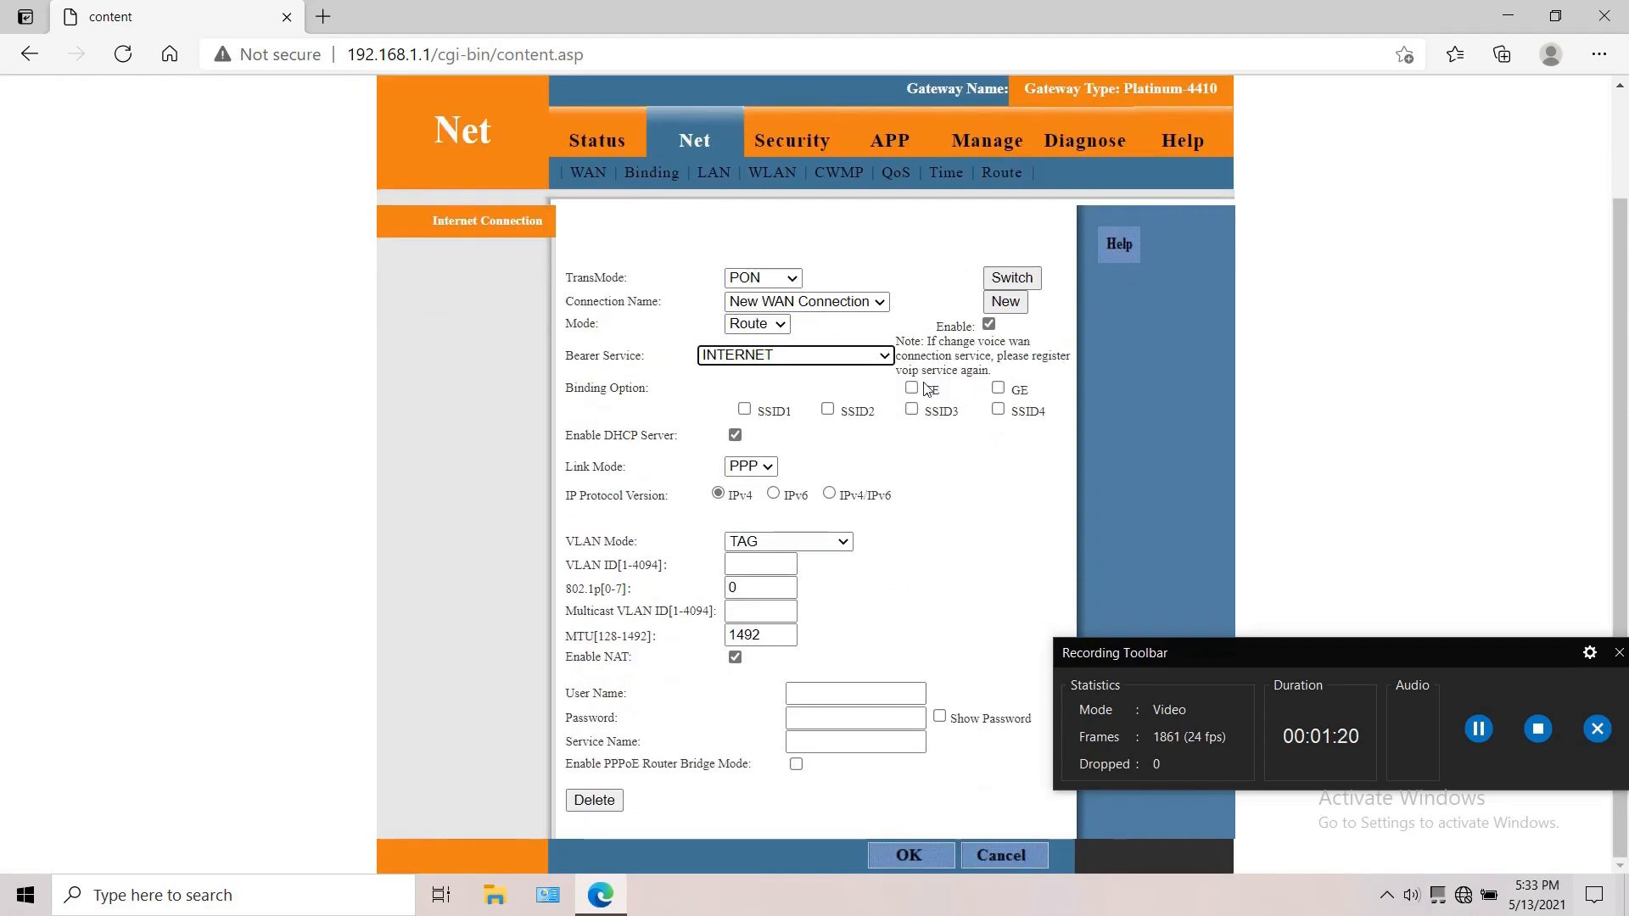
Step: Bind the new WAN connection to FE, GE and SSID1 through SSID4
click(910, 388)
click(997, 388)
click(998, 409)
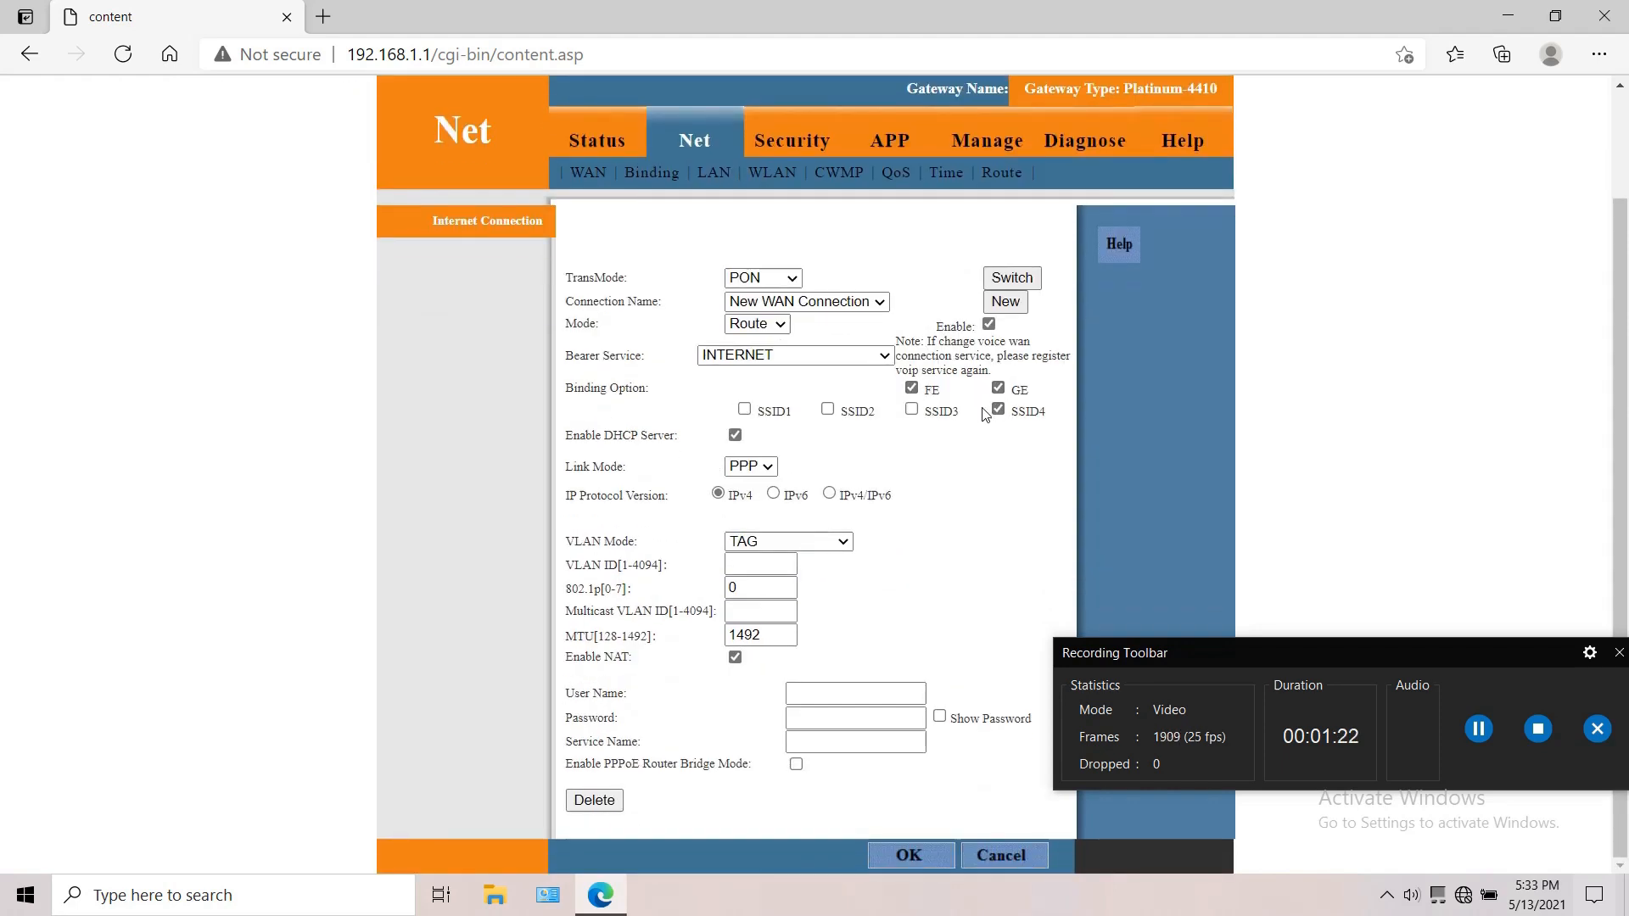
click(911, 409)
click(827, 410)
click(744, 409)
Step: Use PPP as the link mode and TAG as the VLAN mode, with VLAN ID 200
click(767, 467)
click(770, 472)
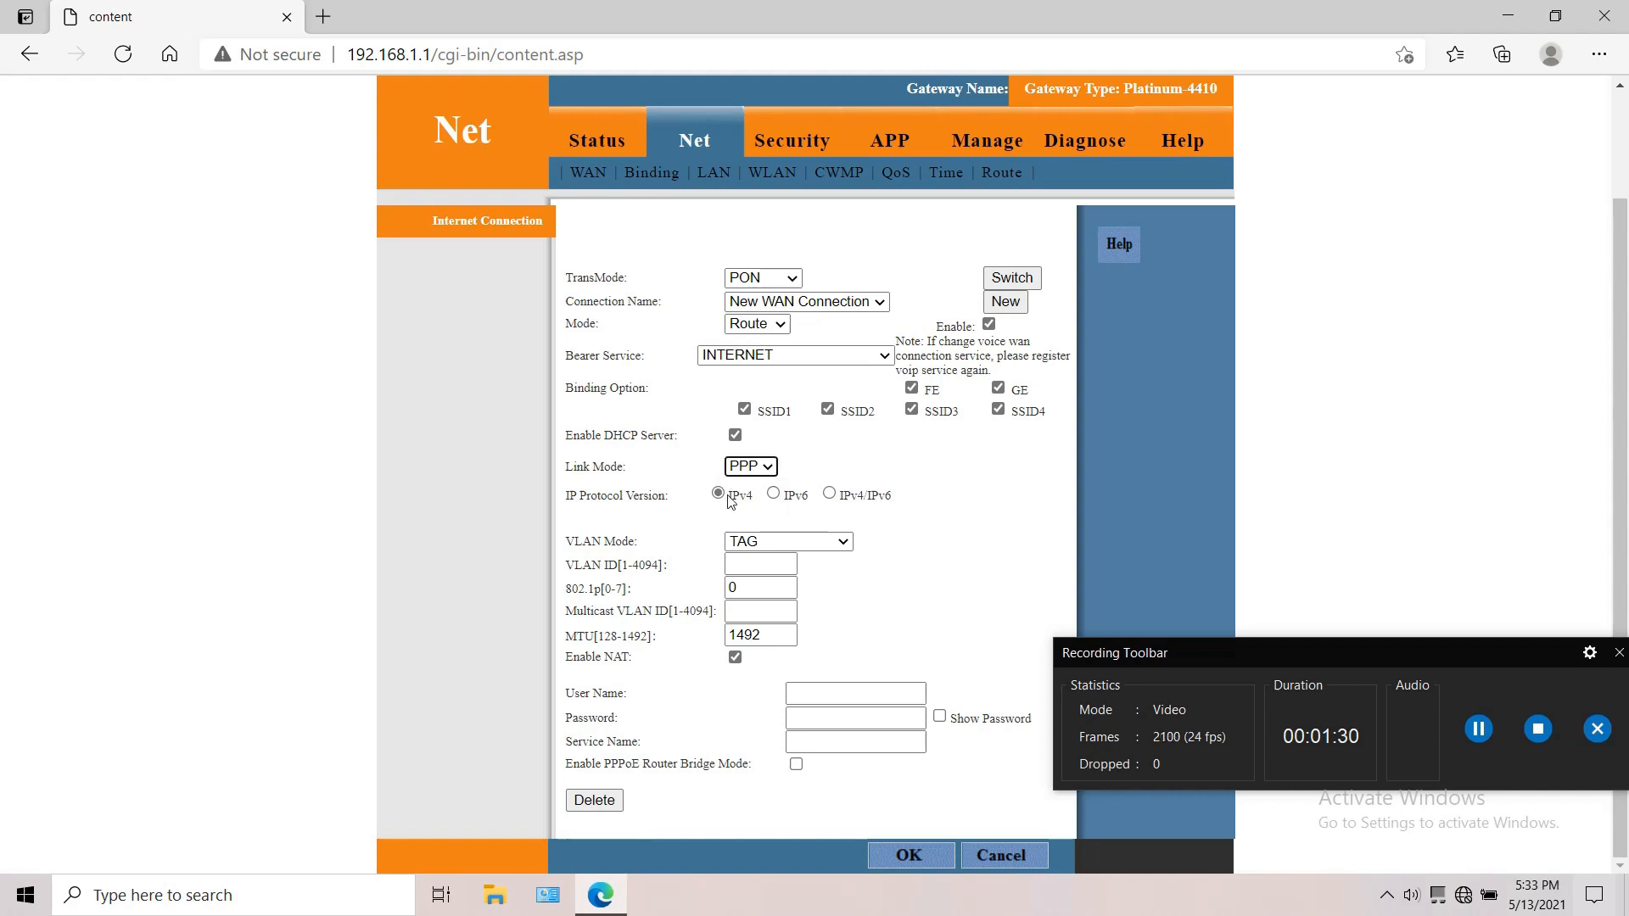
click(770, 550)
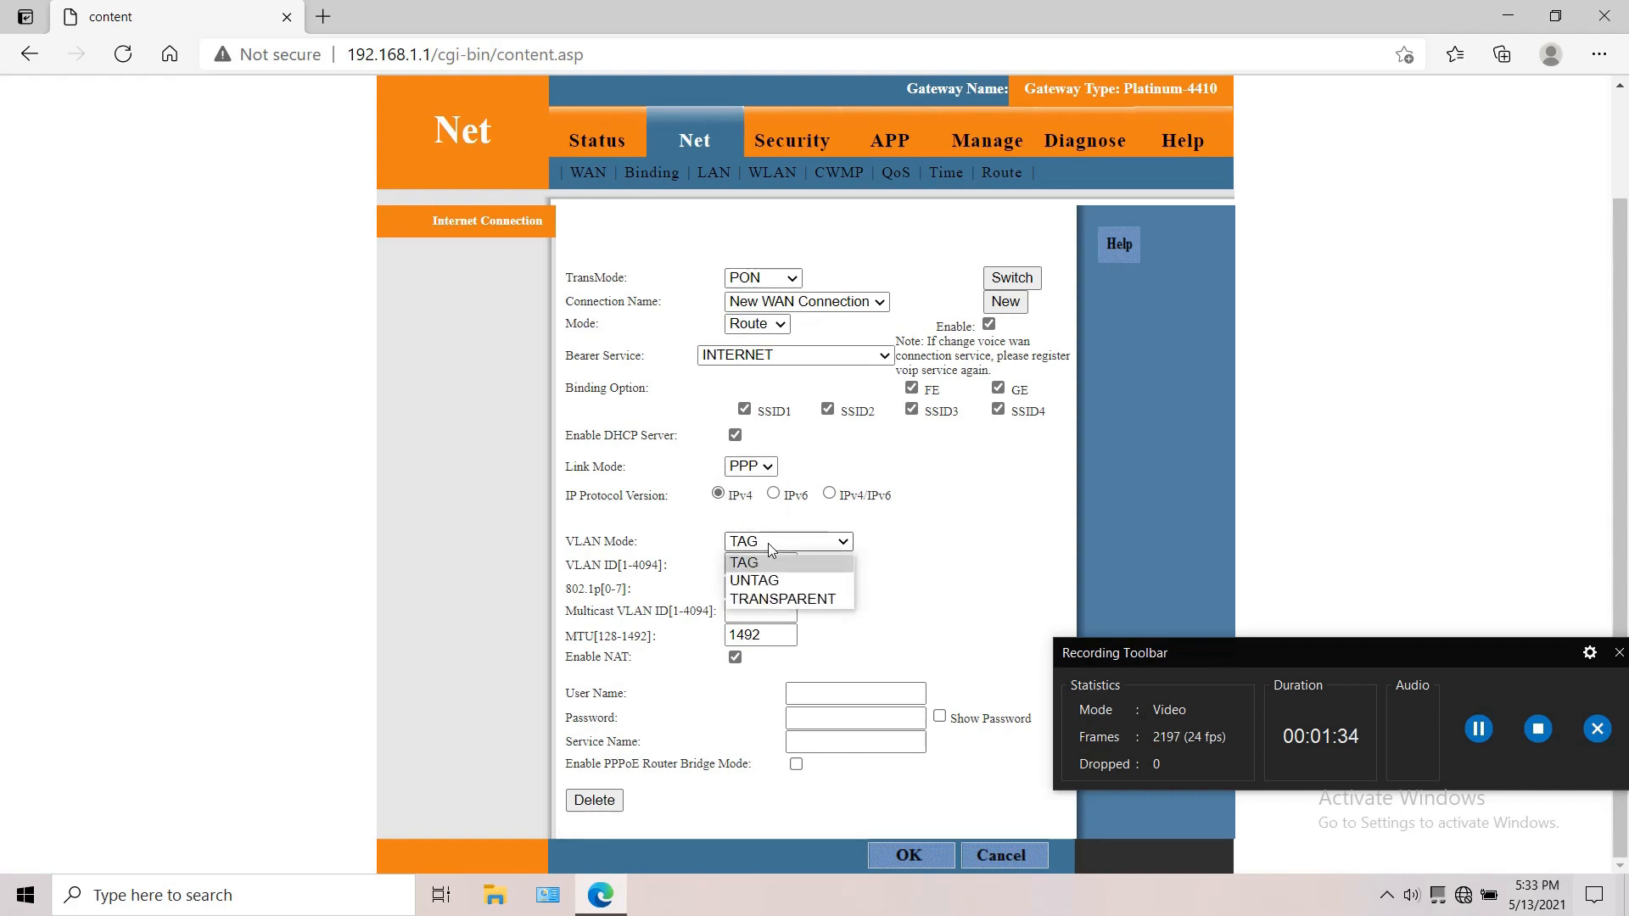
click(767, 543)
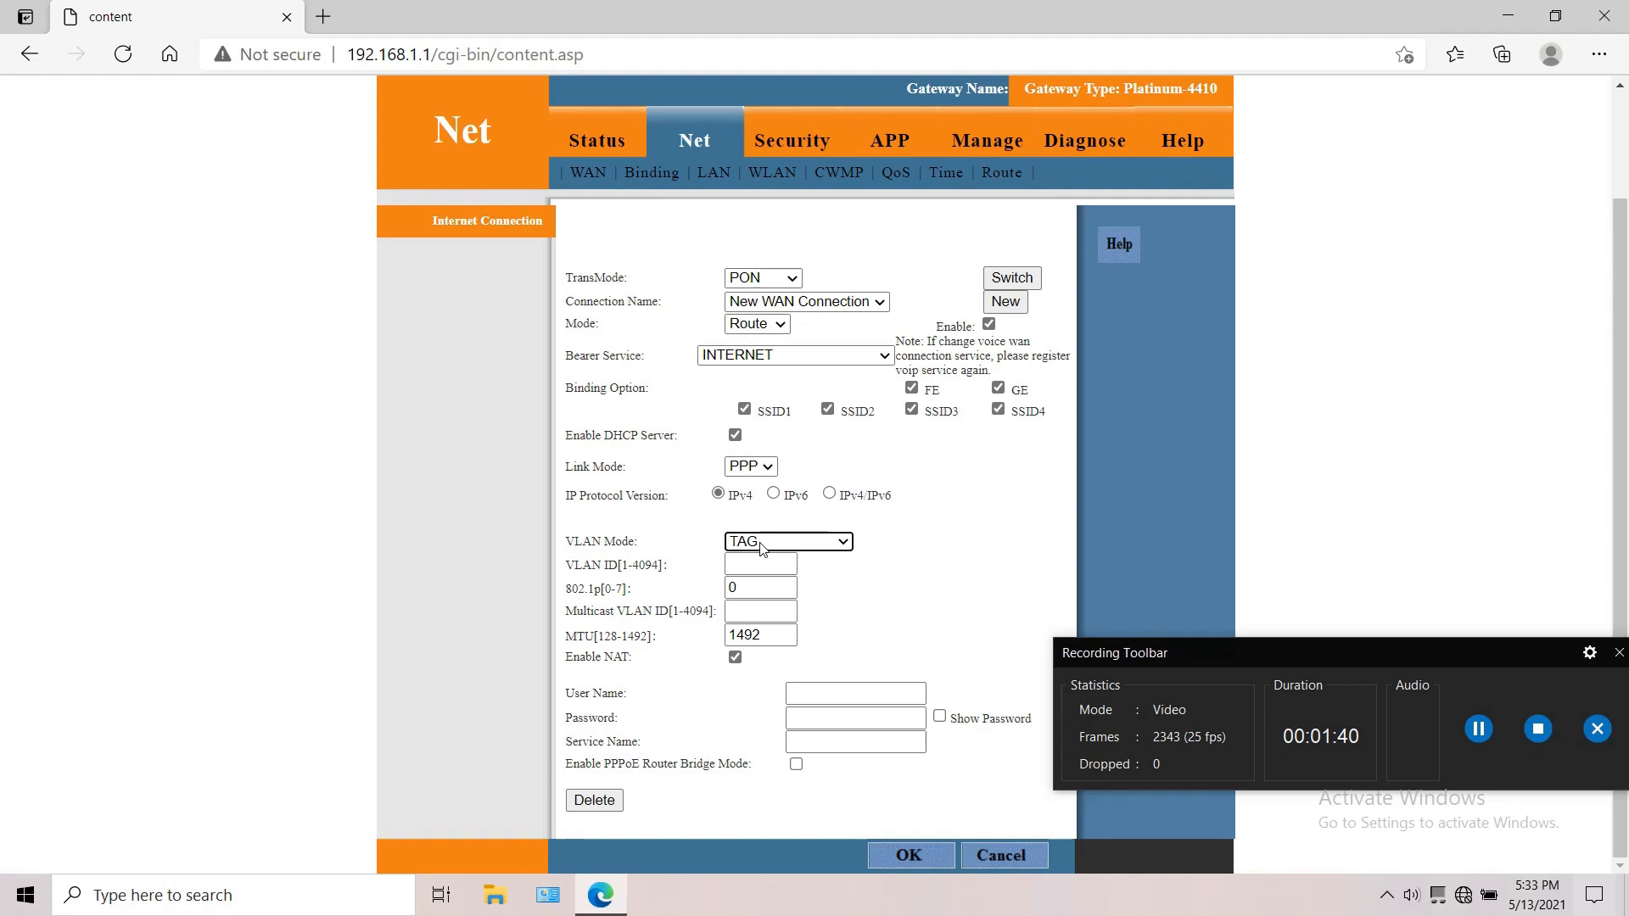
click(757, 566)
text(200)
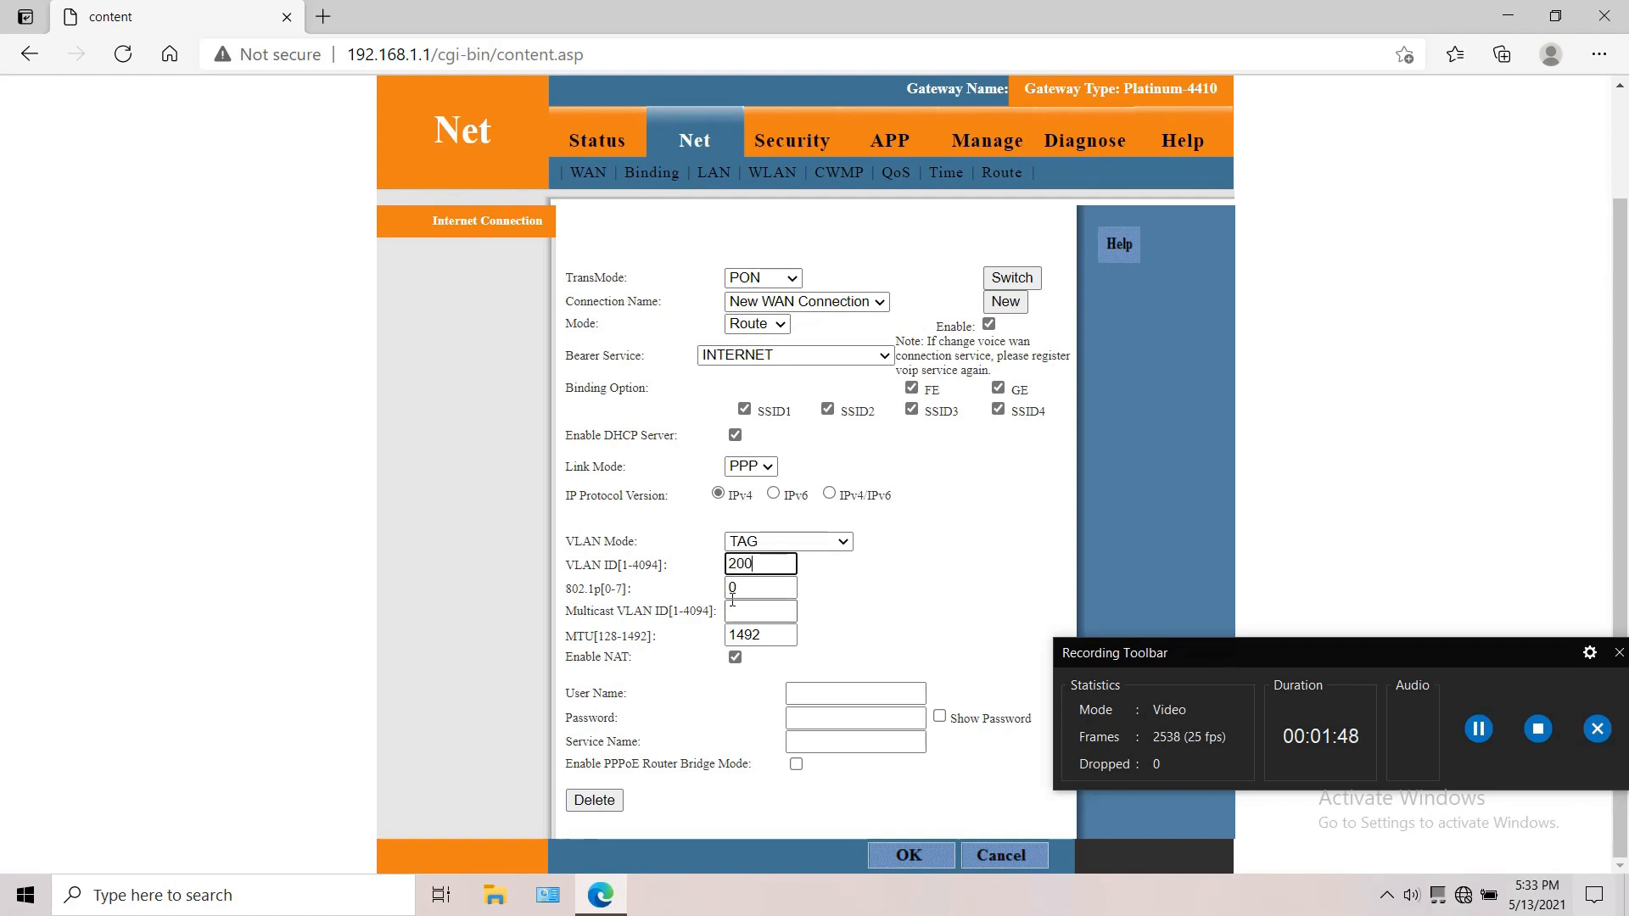
click(773, 641)
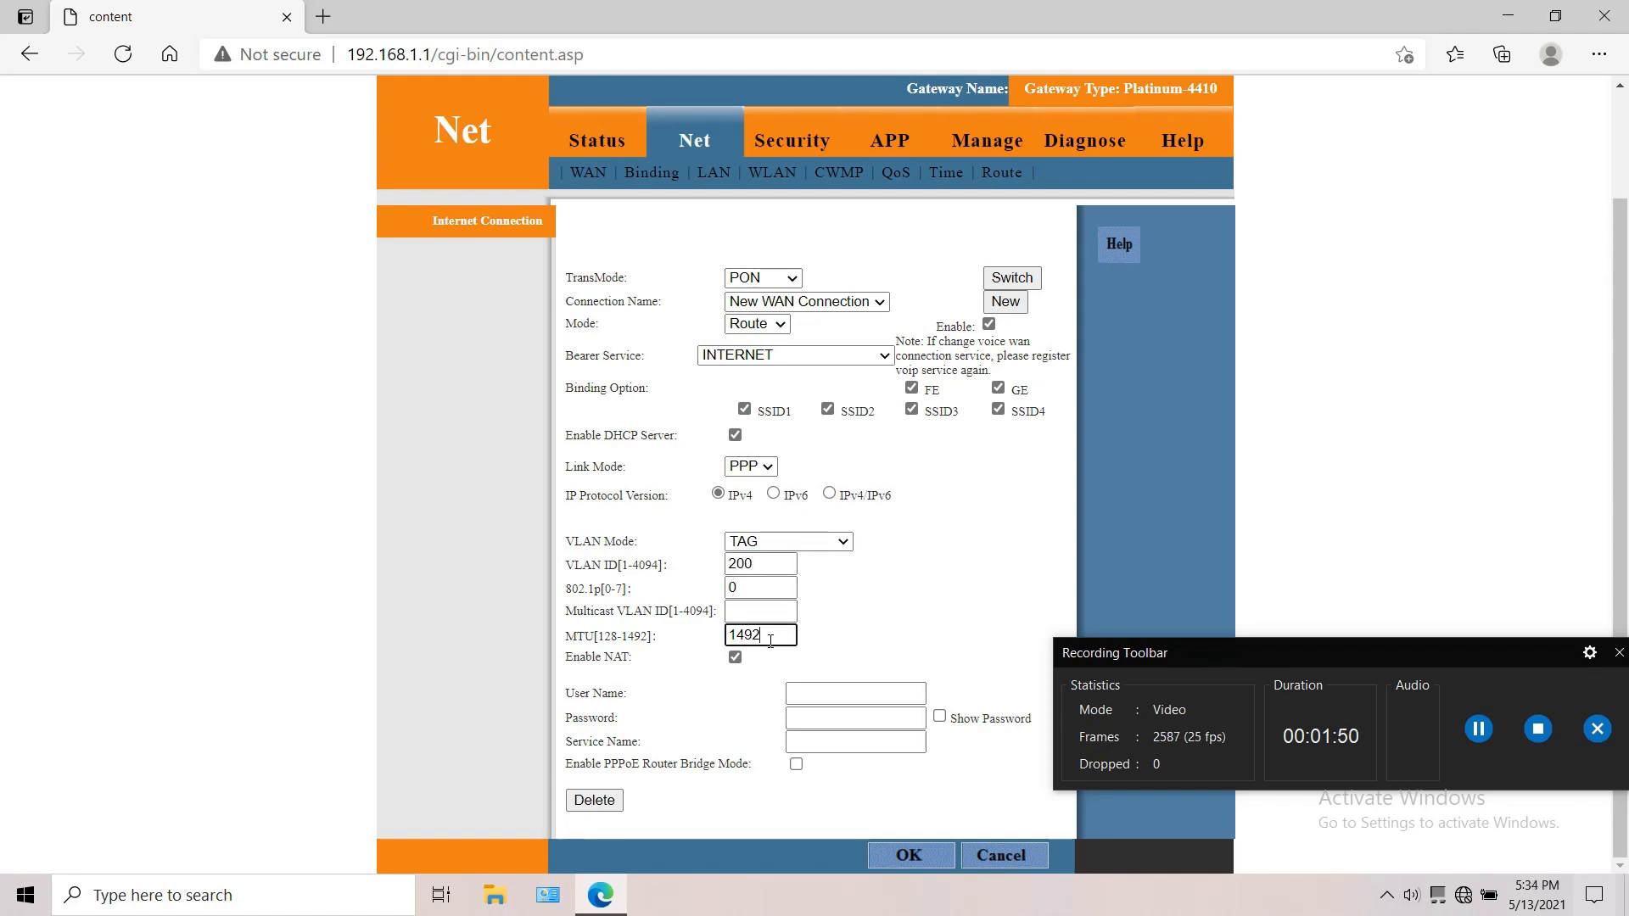
Step: Enter the broadband account's user name and password for the new WAN connection
click(838, 686)
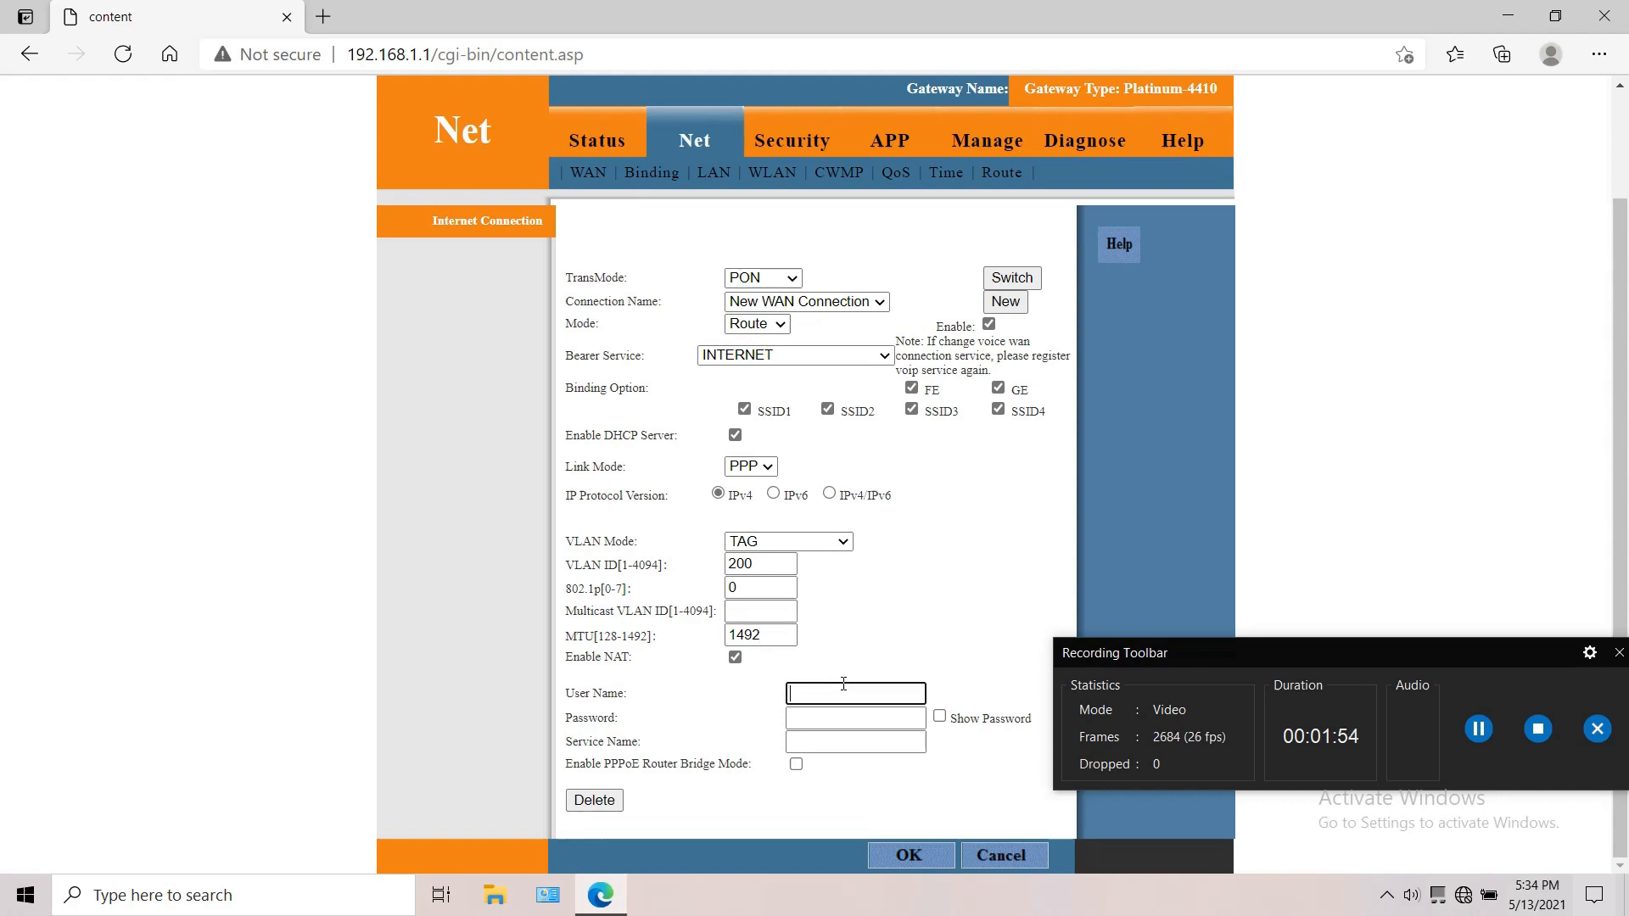
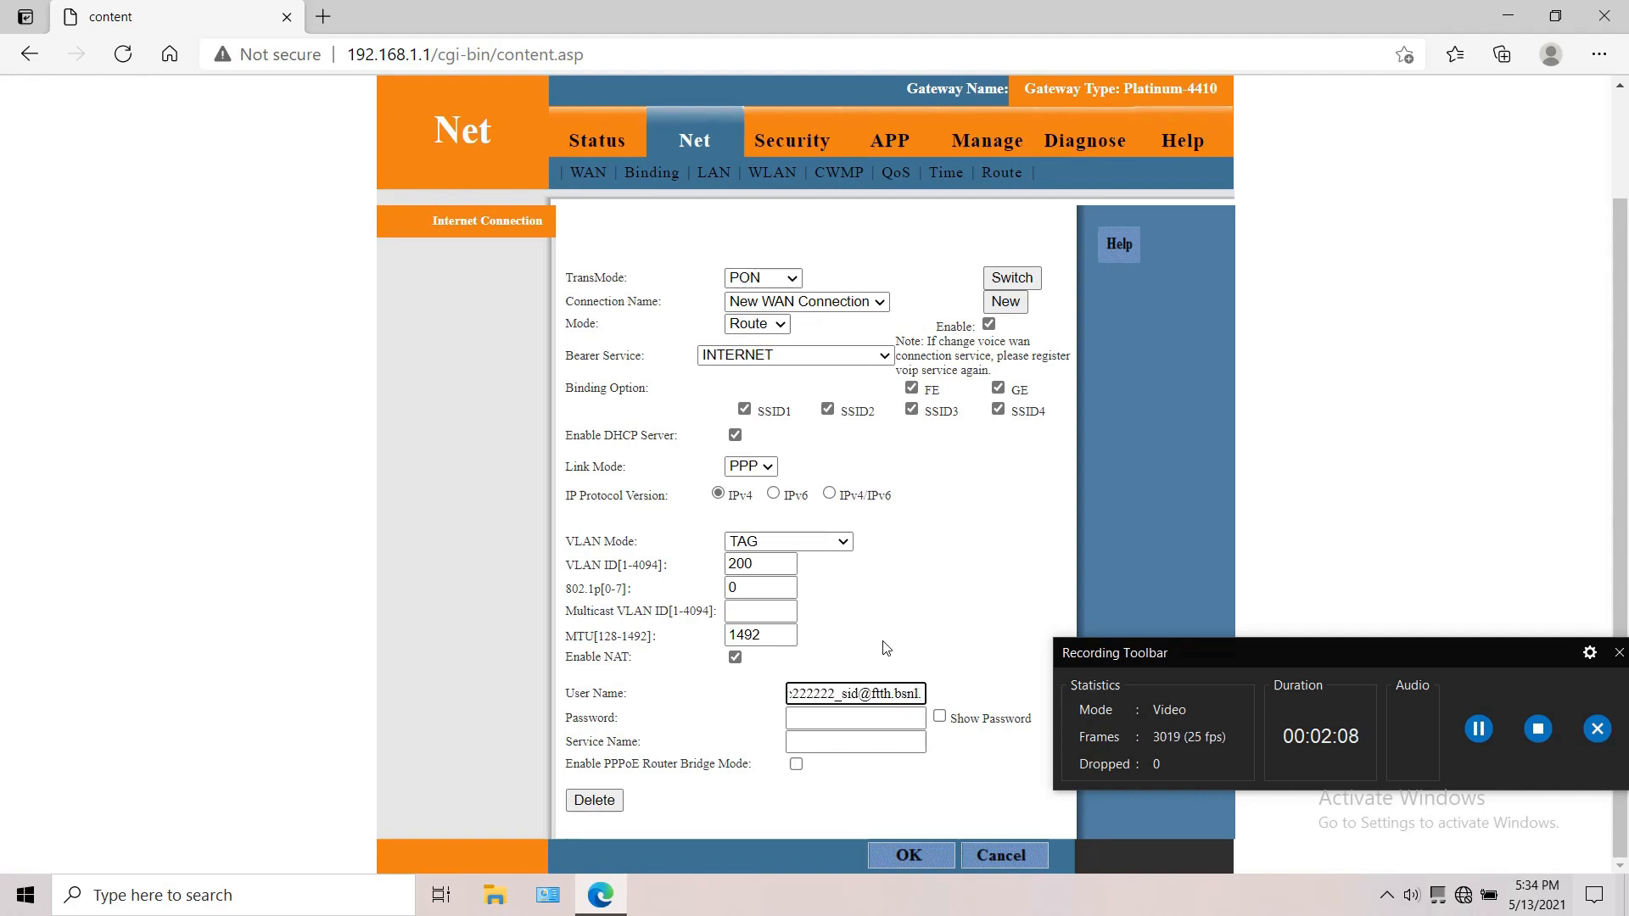
click(859, 719)
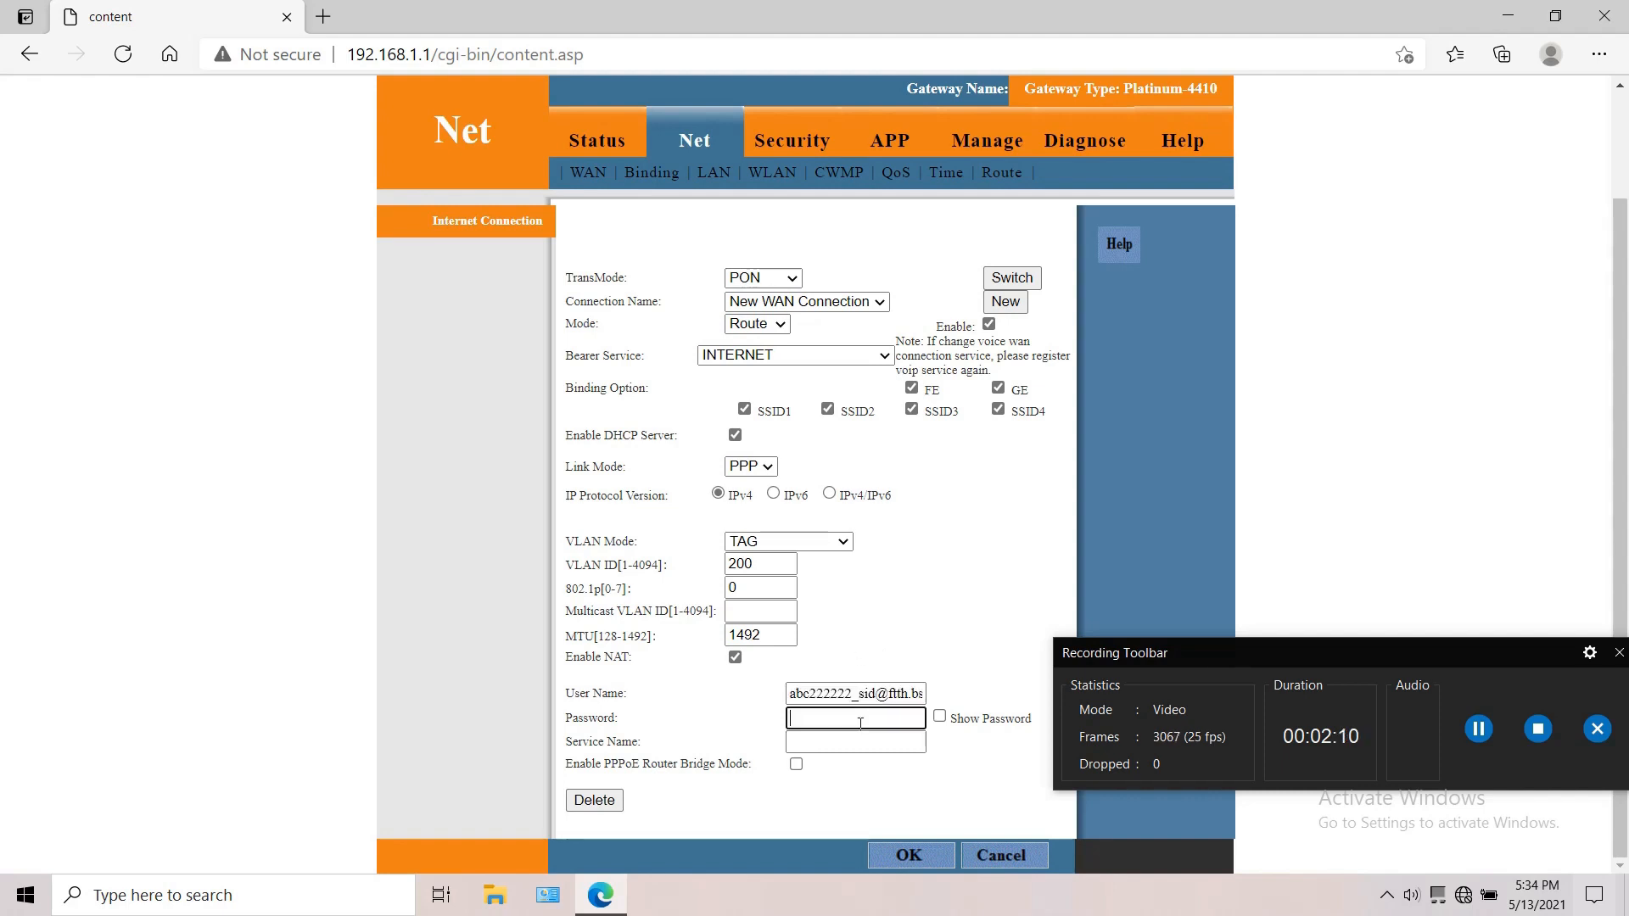
text(••••••)
Step: Set the WAN connection's service name to BSNL_FTTH_BB
click(857, 743)
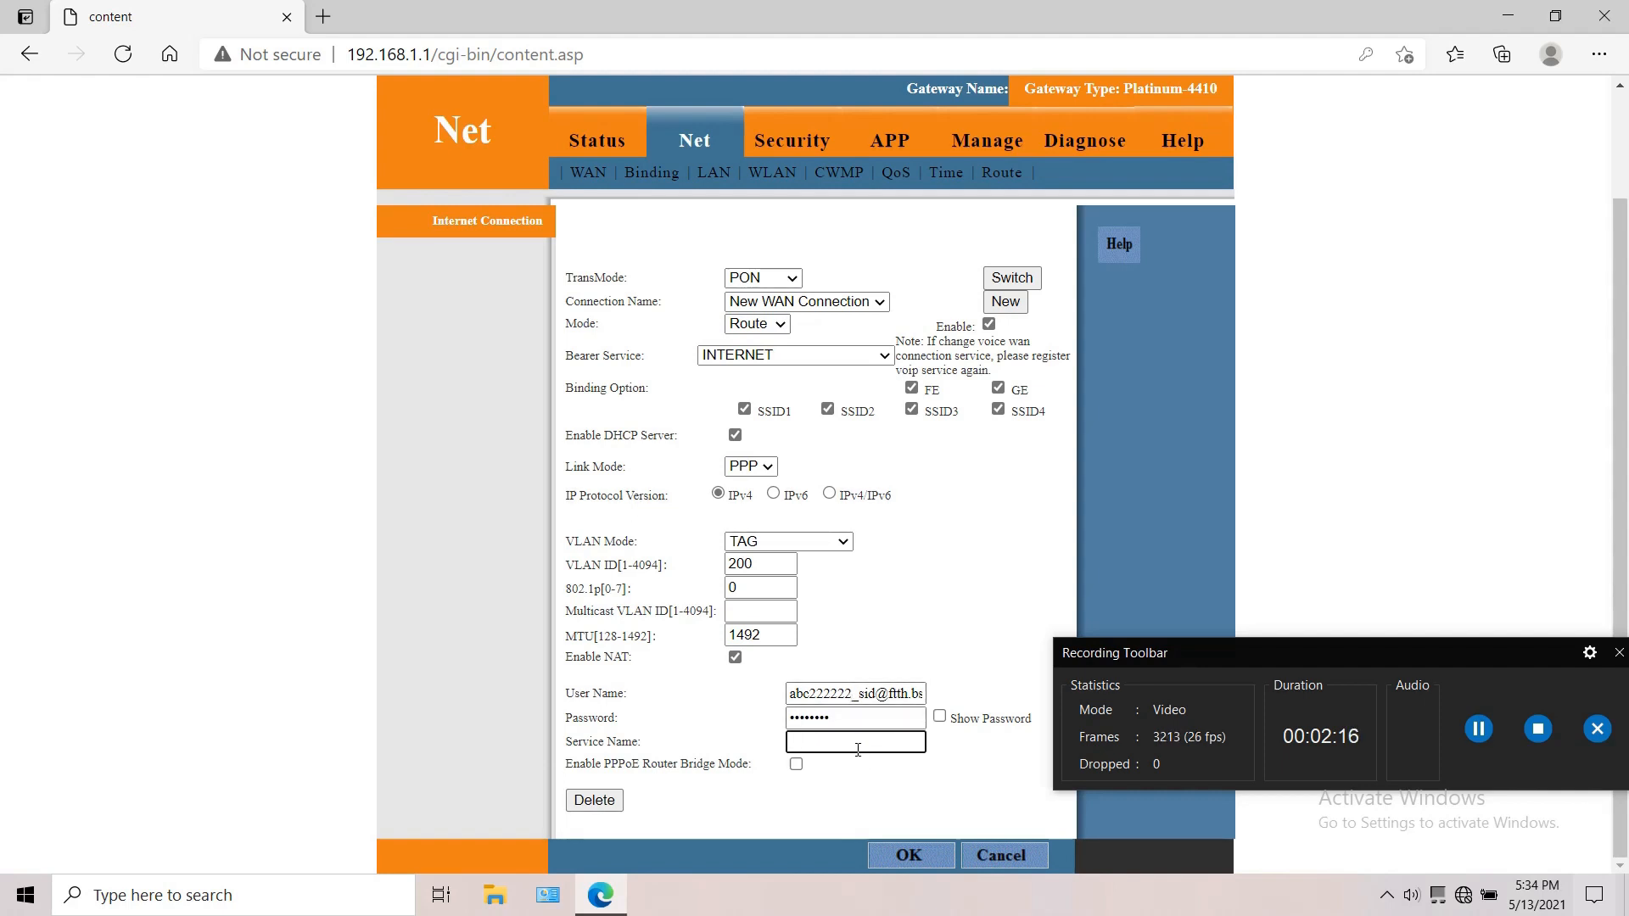
text(b)
text(BSNL)
text(_)
text(FTTH)
text(_BB)
Step: Clear the service name, user name and password of the new WAN connection
drag(905, 741, 787, 742)
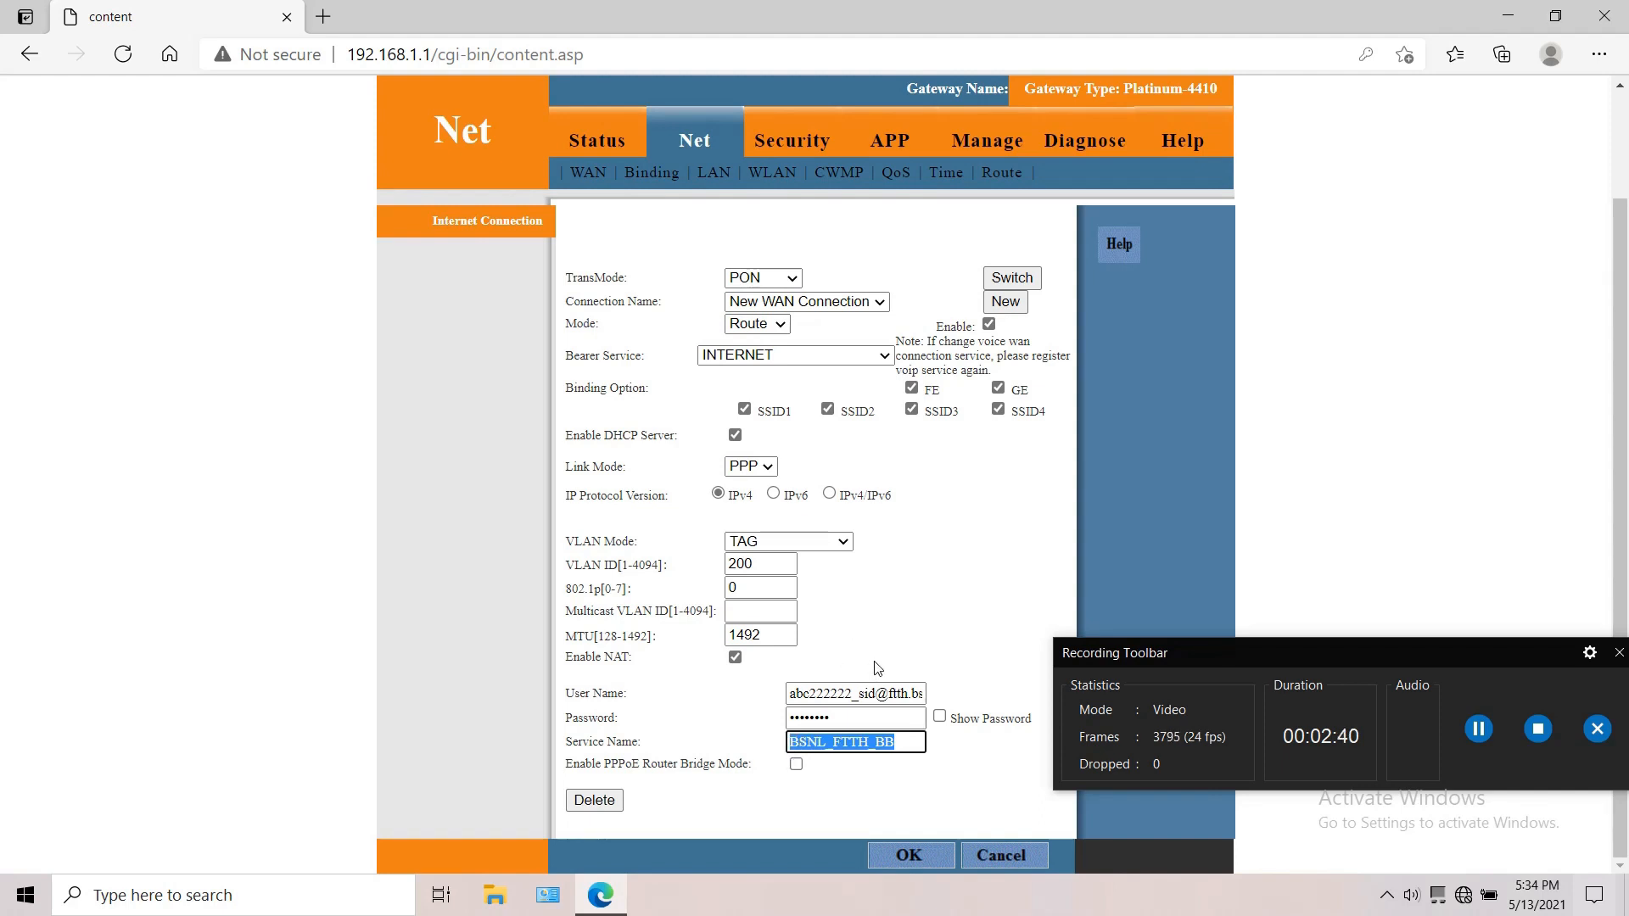
key(BackSpace)
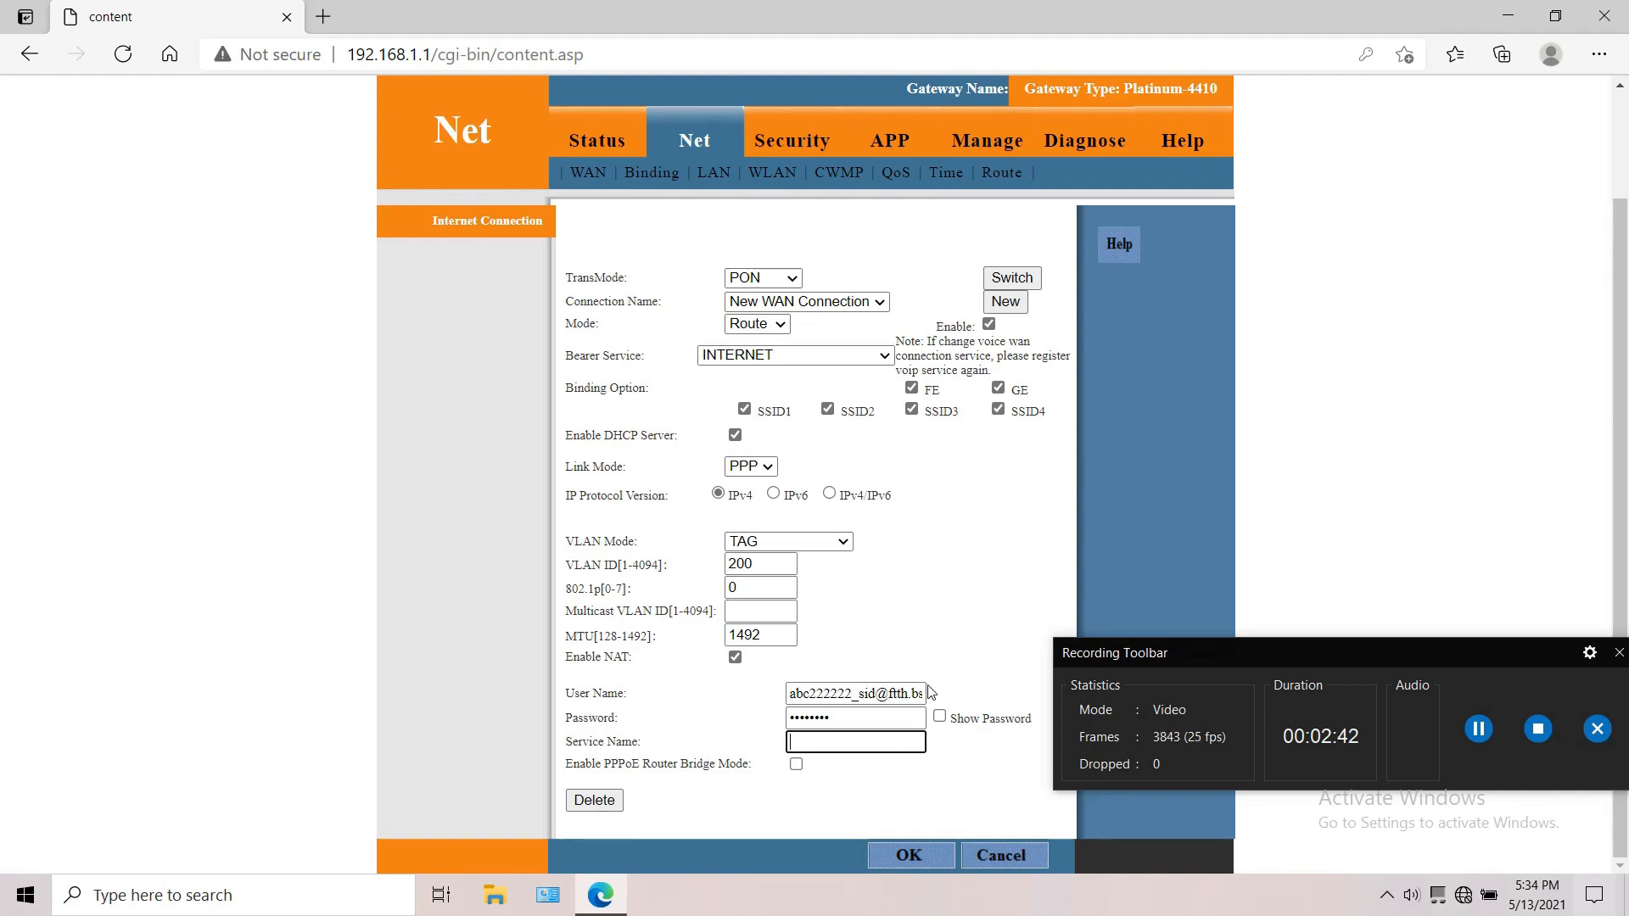
drag(912, 693, 790, 693)
key(BackSpace)
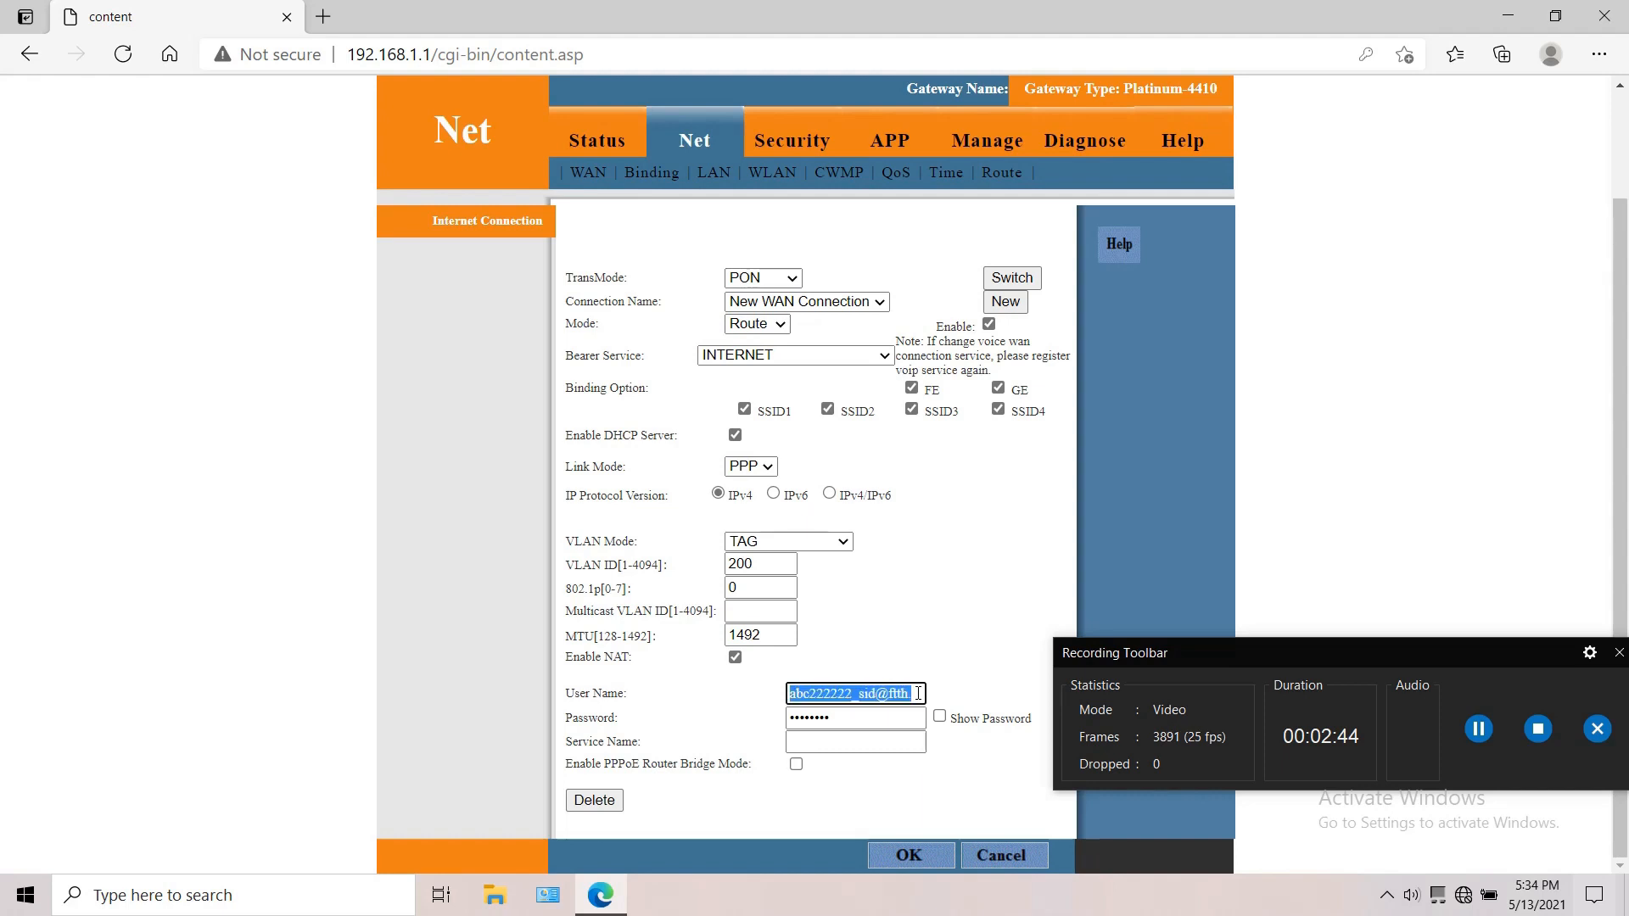
key(BackSpace)
double_click(855, 719)
key(BackSpace)
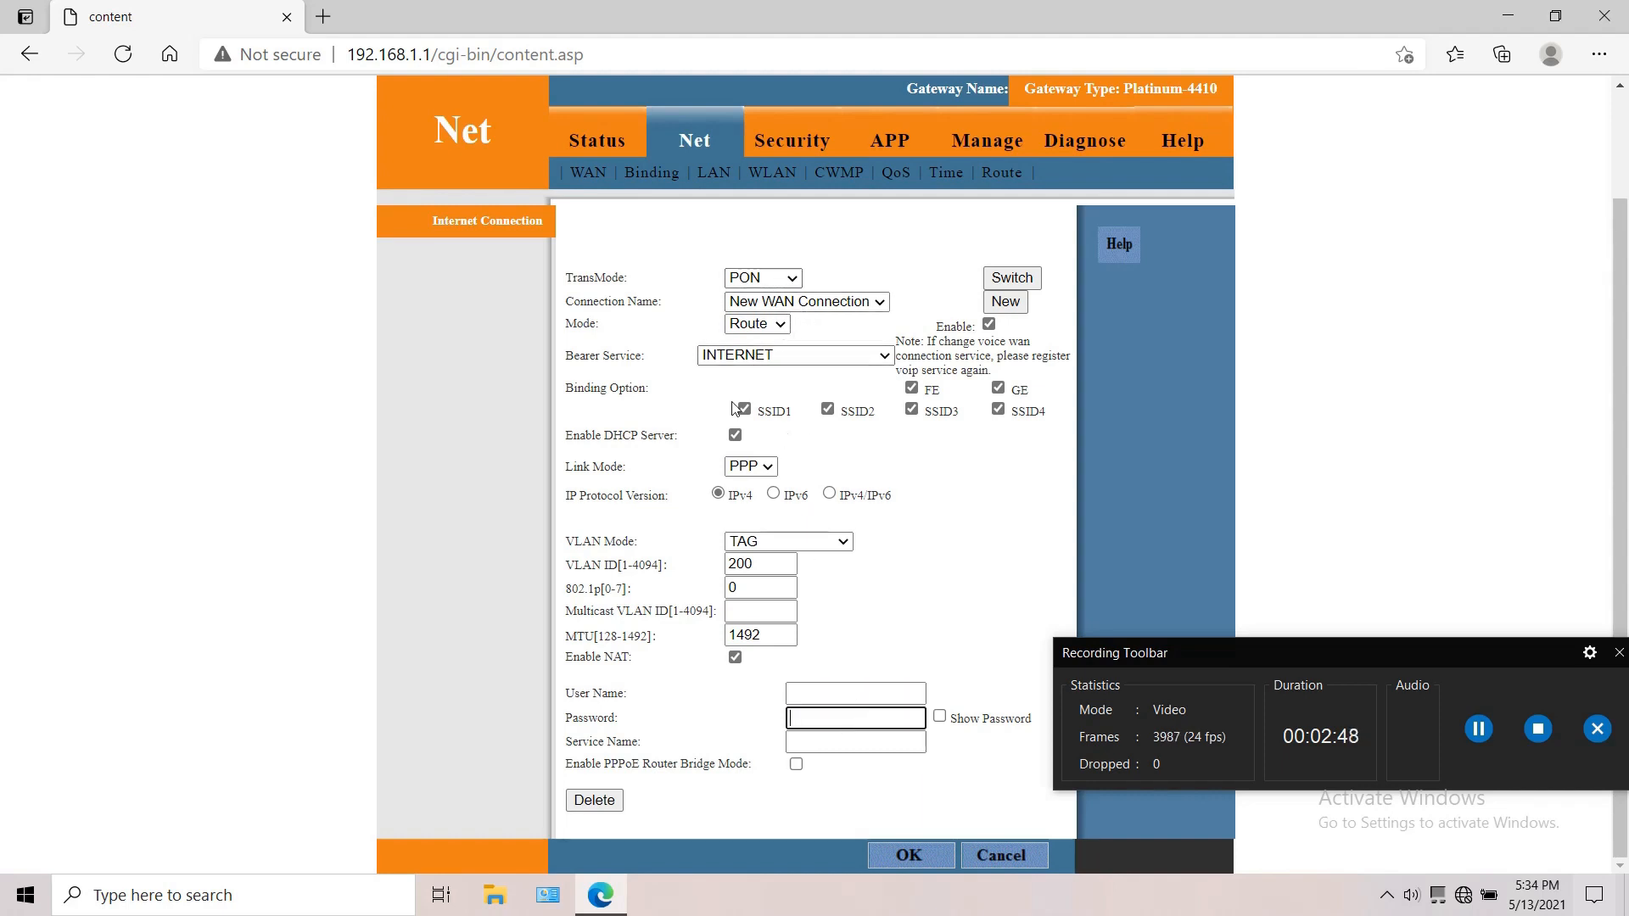
Step: Set the VLAN mode of the new WAN connection to UNTAG
click(760, 564)
click(780, 541)
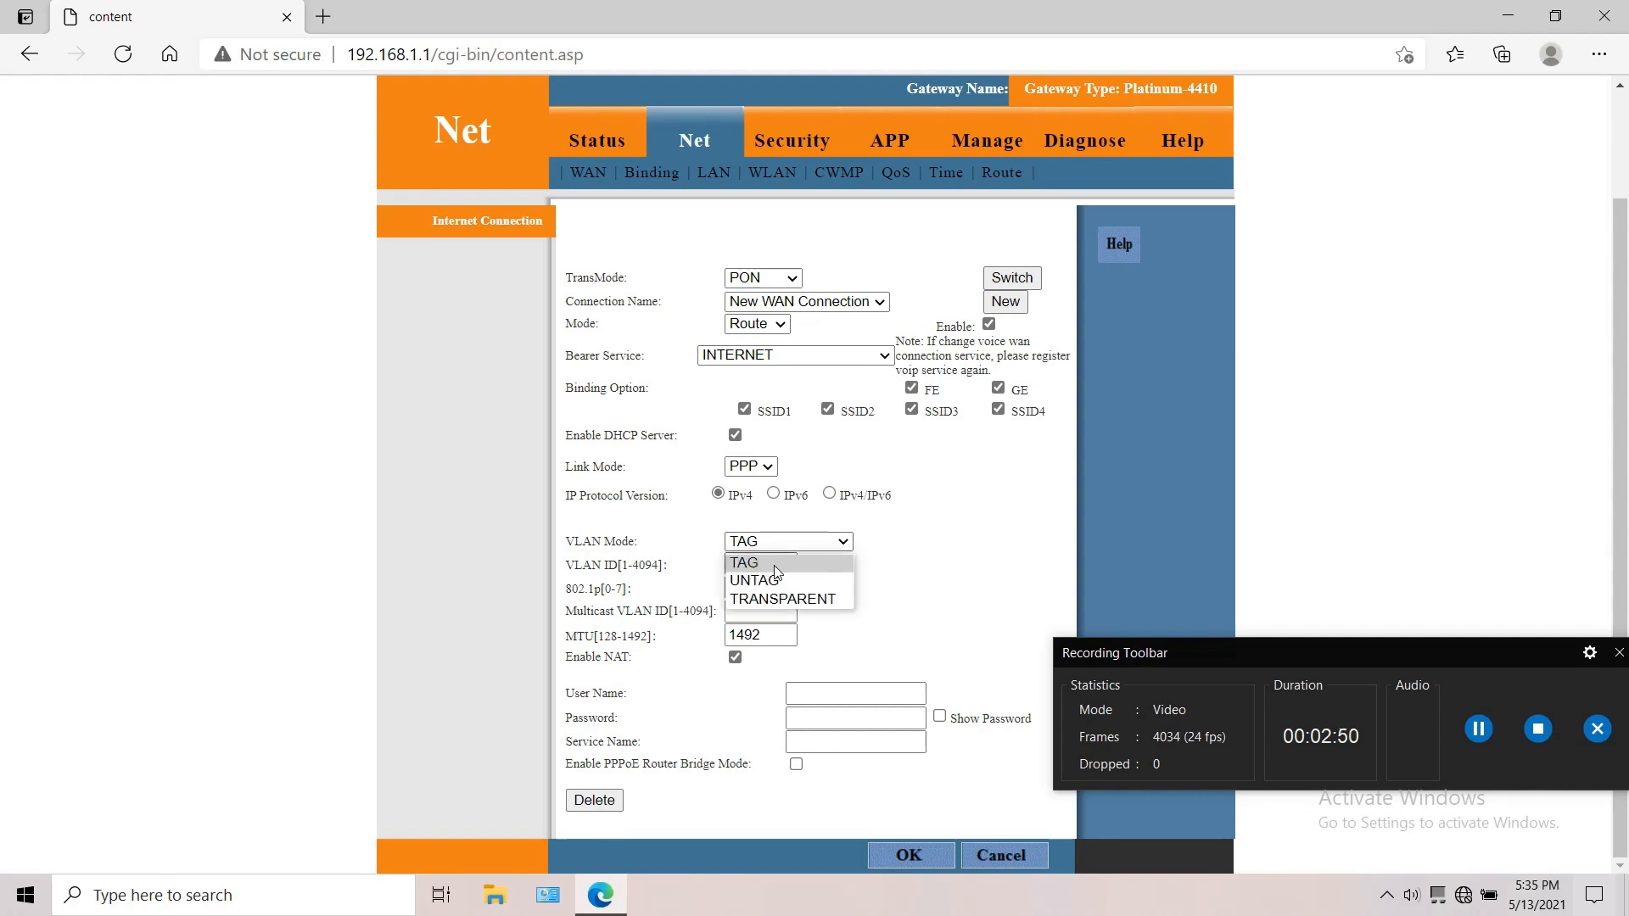
click(776, 581)
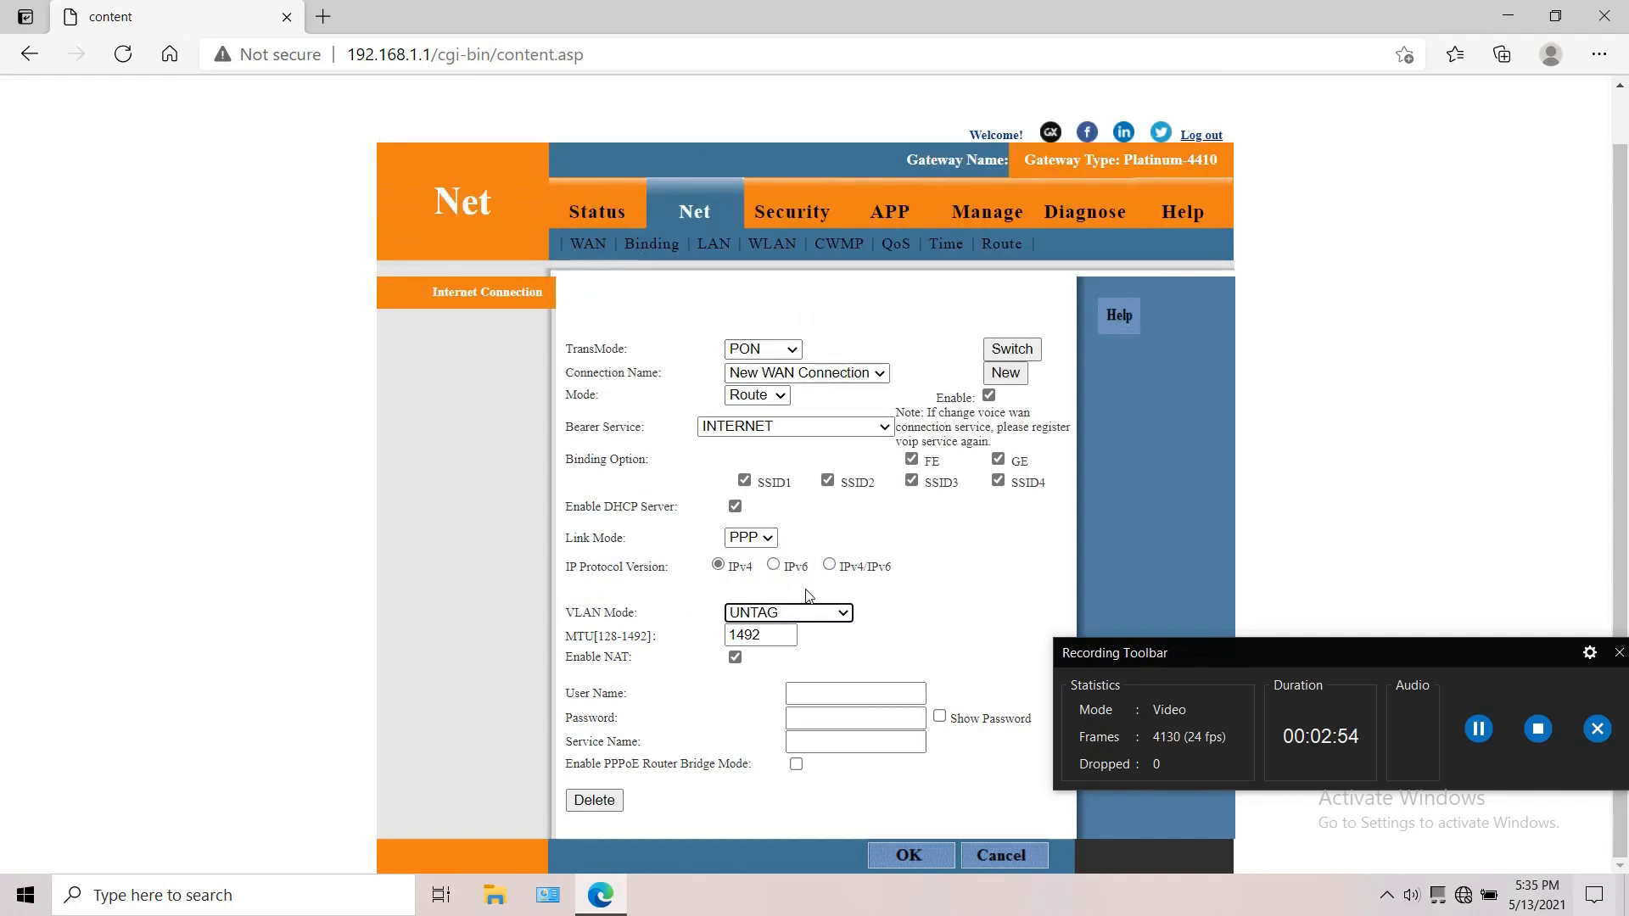
Step: Enter the broadband user name and password for the untagged WAN connection
click(831, 696)
text(t)
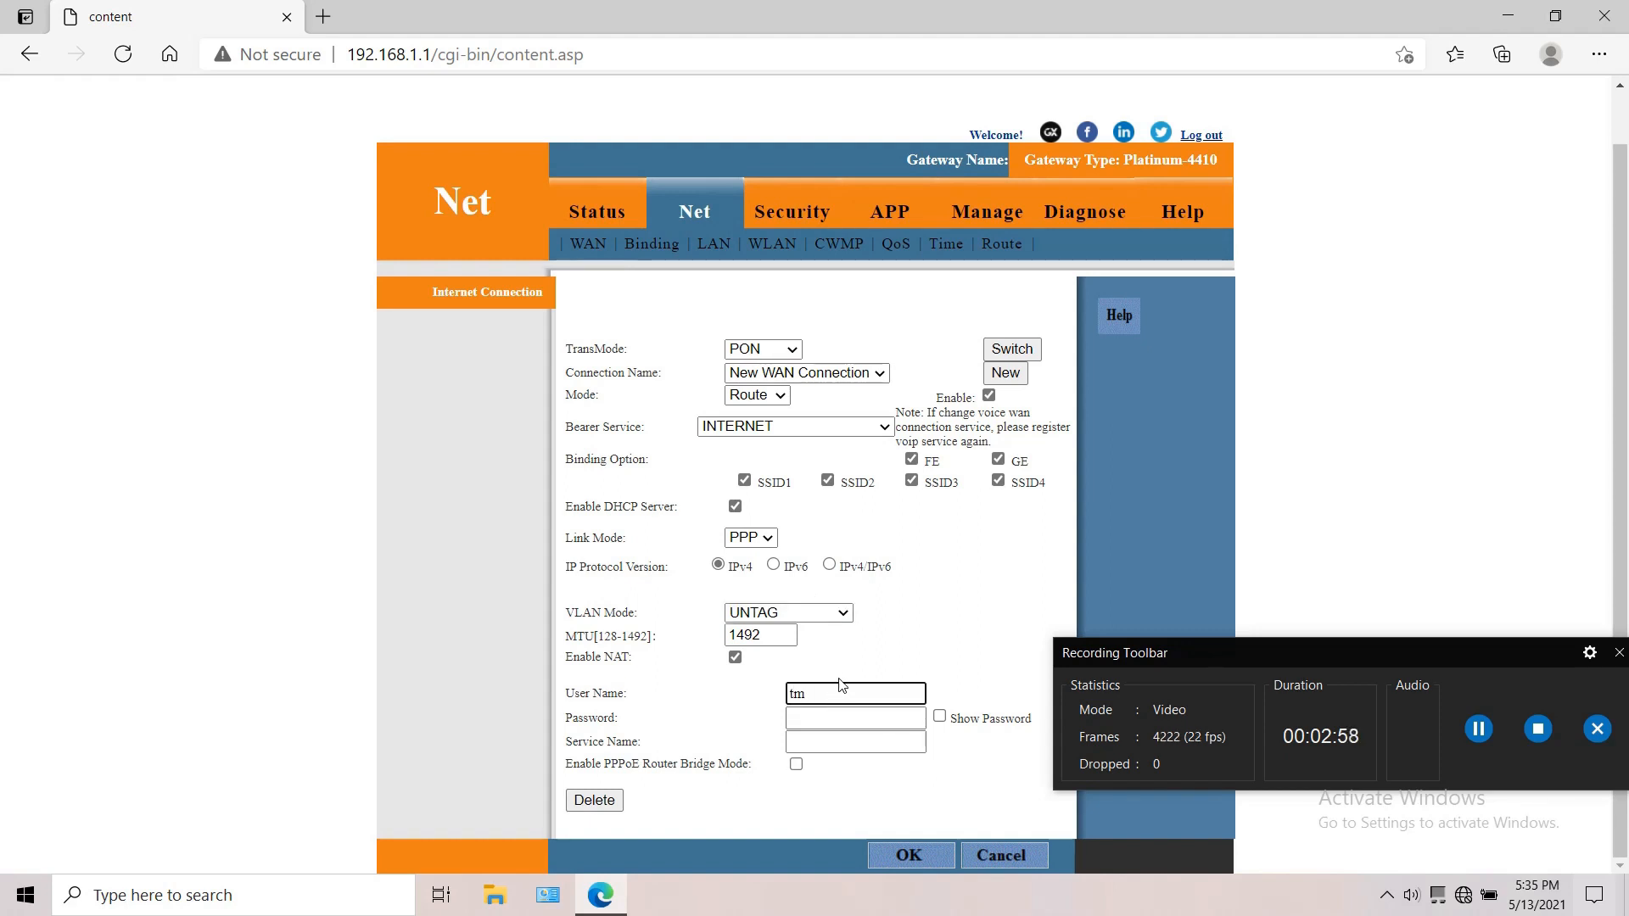
text(m)
key(BackSpace)
text(n.username)
click(826, 720)
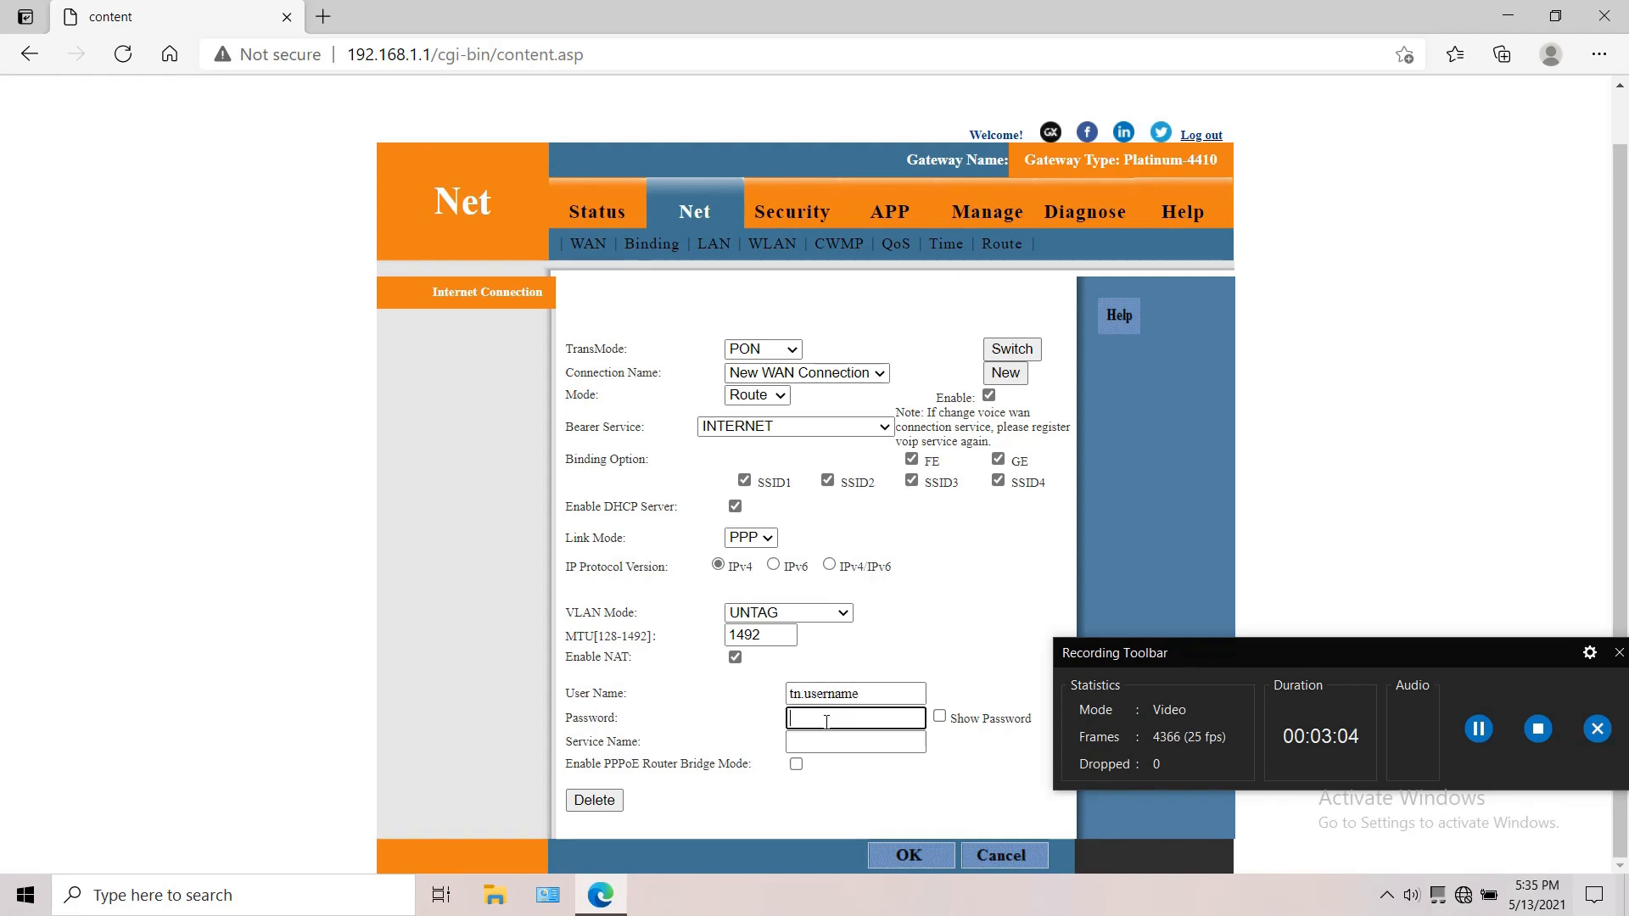
text(•••••)
Step: Set the WAN connection's service name to RAILWIRE_BB
click(819, 745)
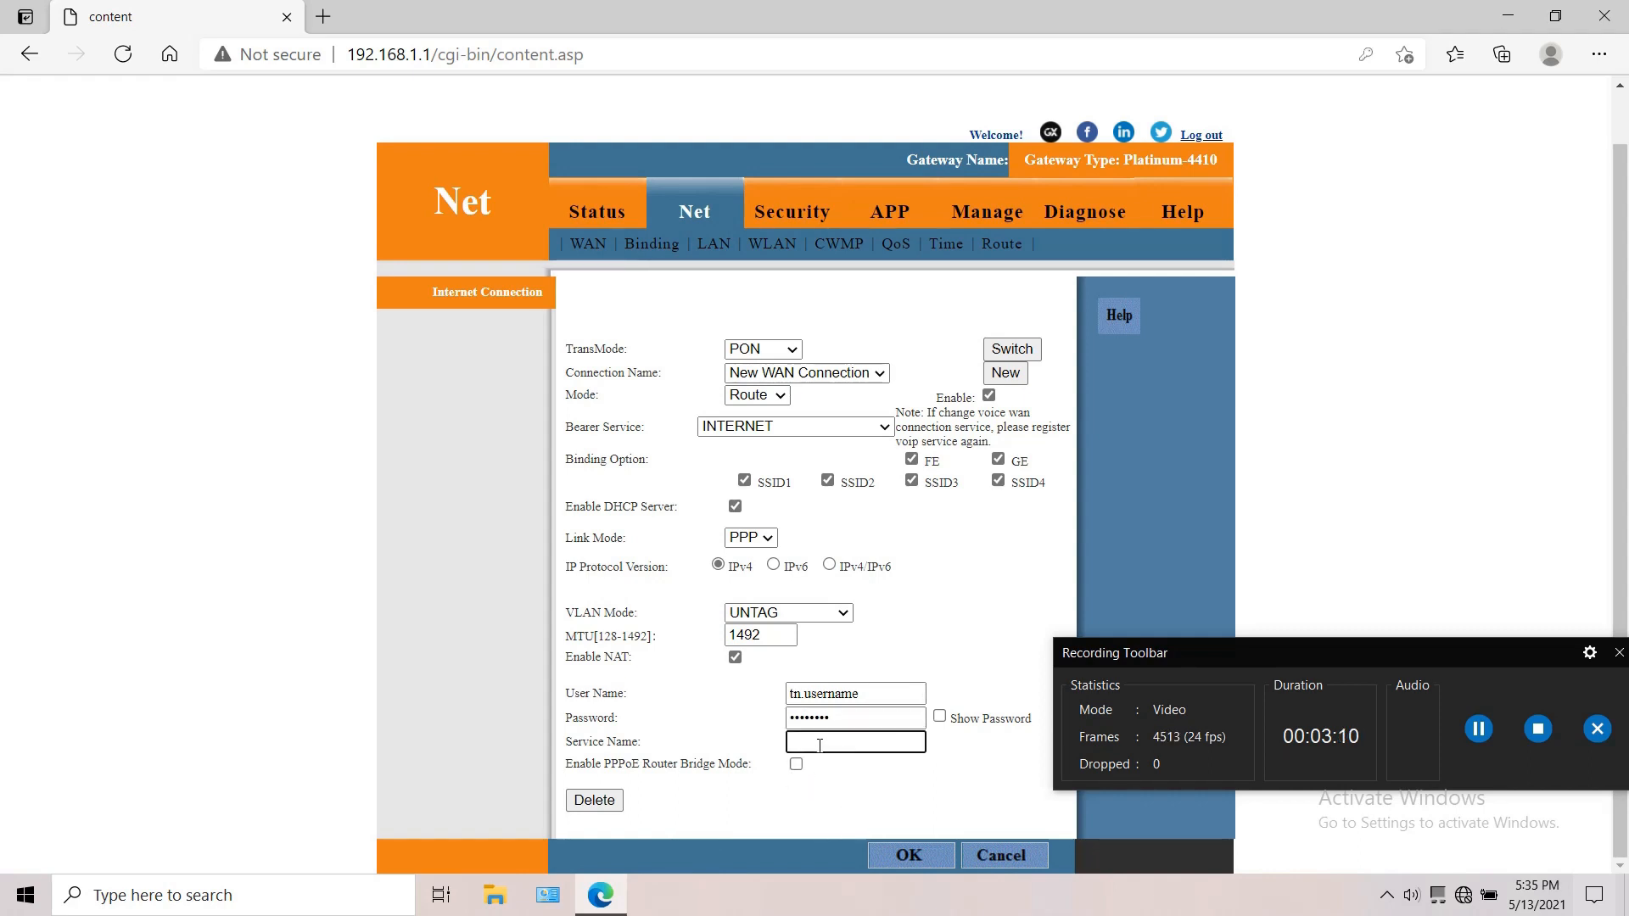
key(BackSpace)
text(RAILWIRE_BB)
click(1477, 730)
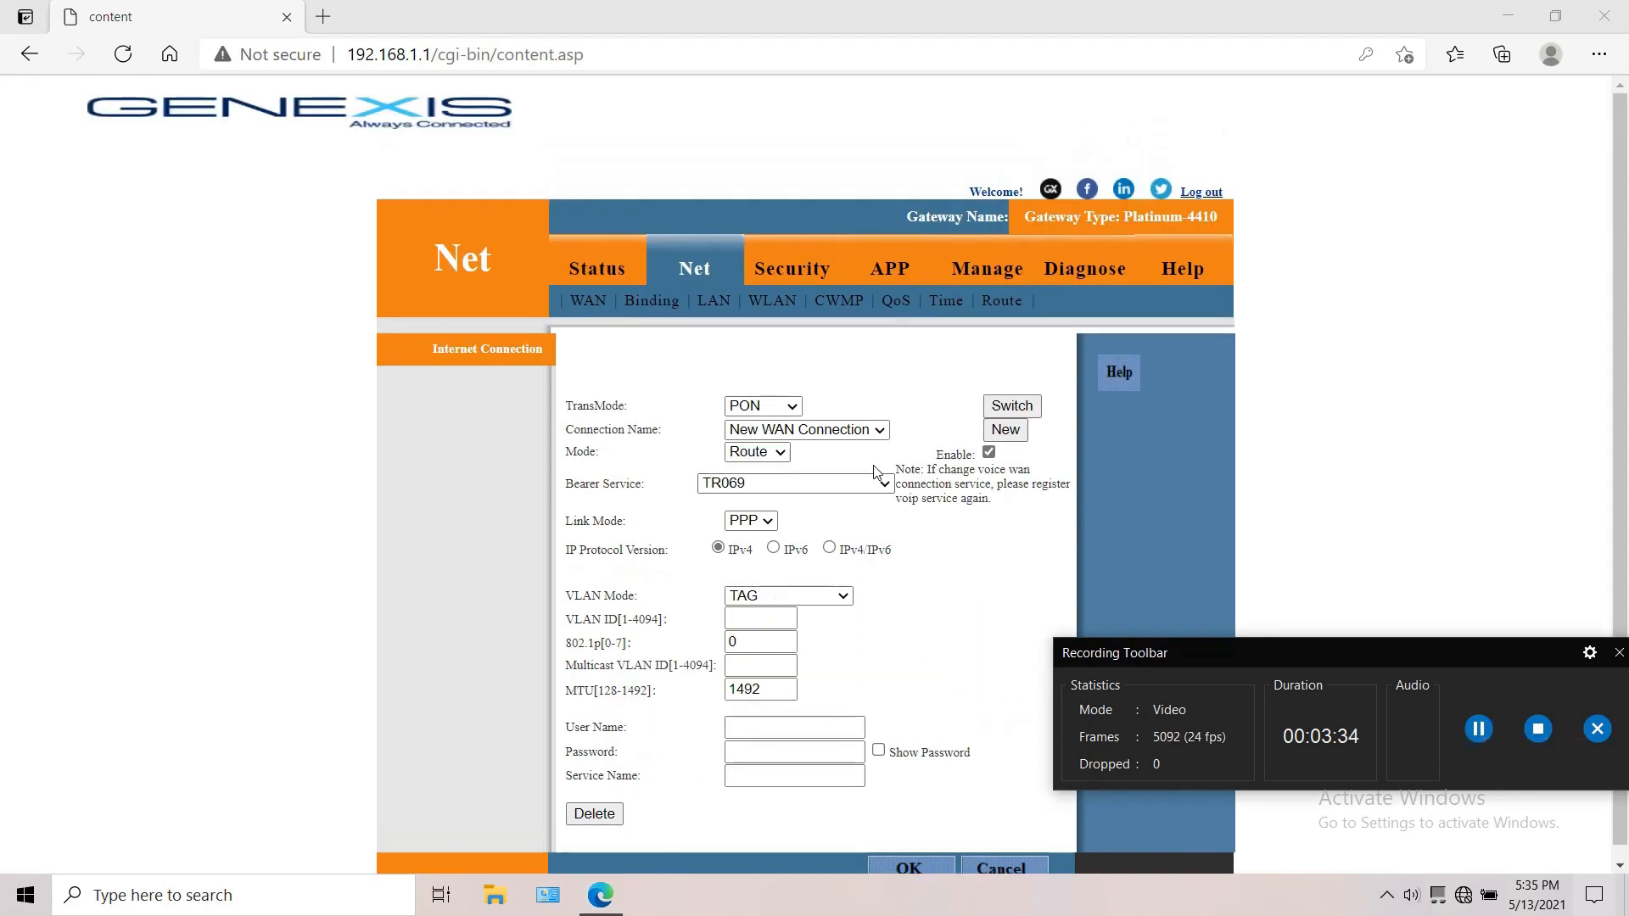
Step: Set up the new WAN connection in Route mode with VOICE as the bearer service and IP as the link mode
click(1001, 431)
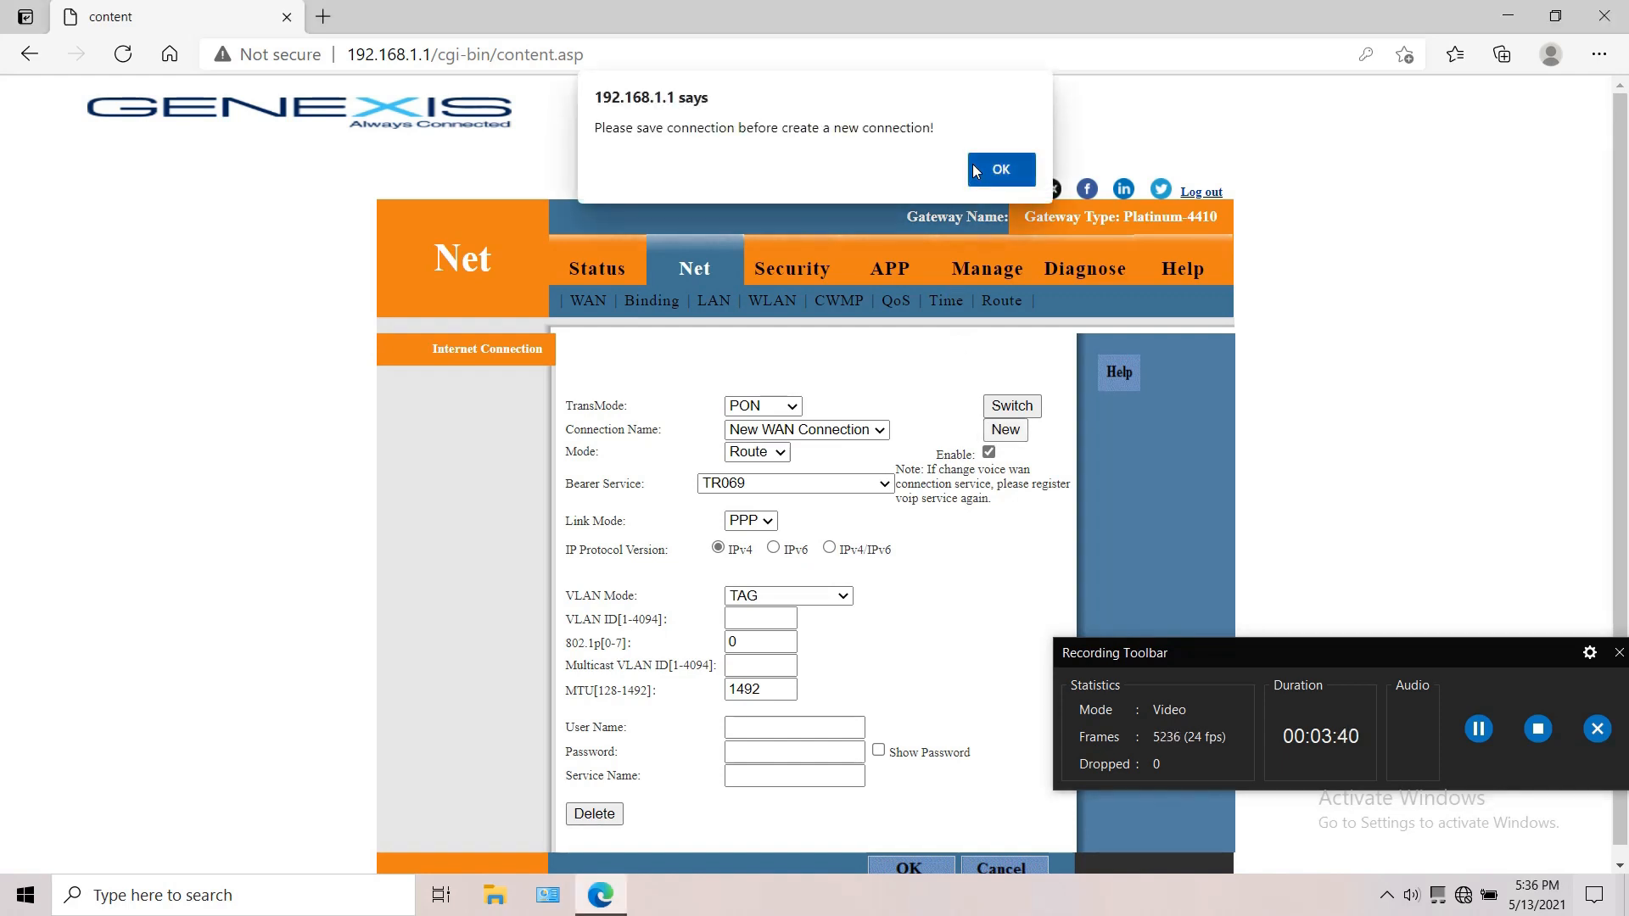
click(975, 170)
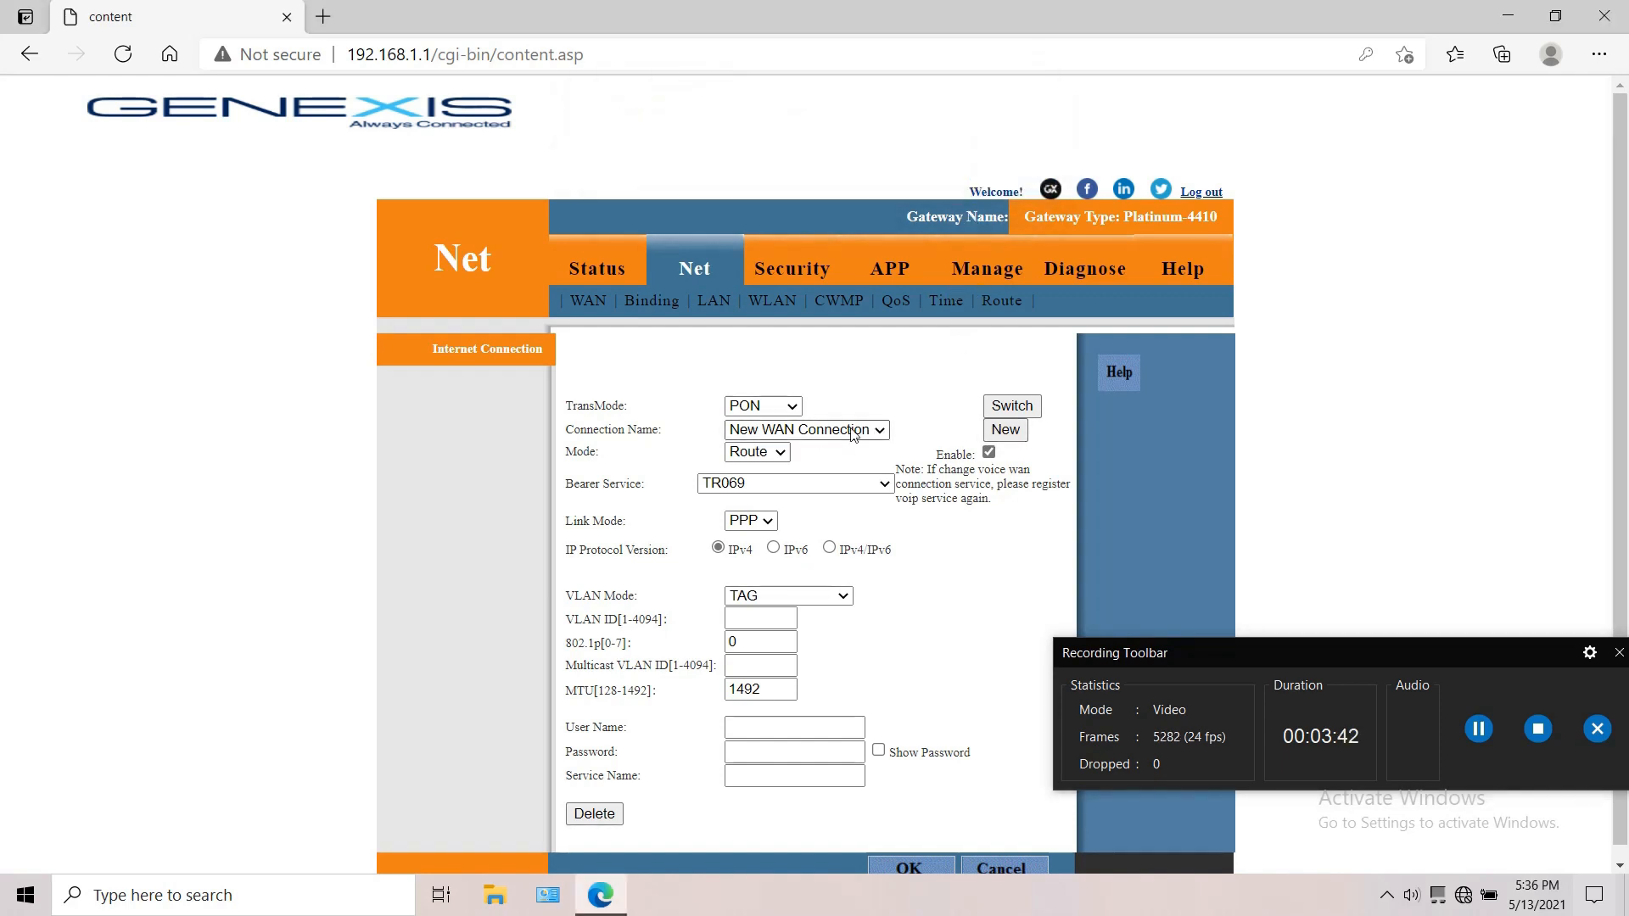
click(780, 456)
click(780, 468)
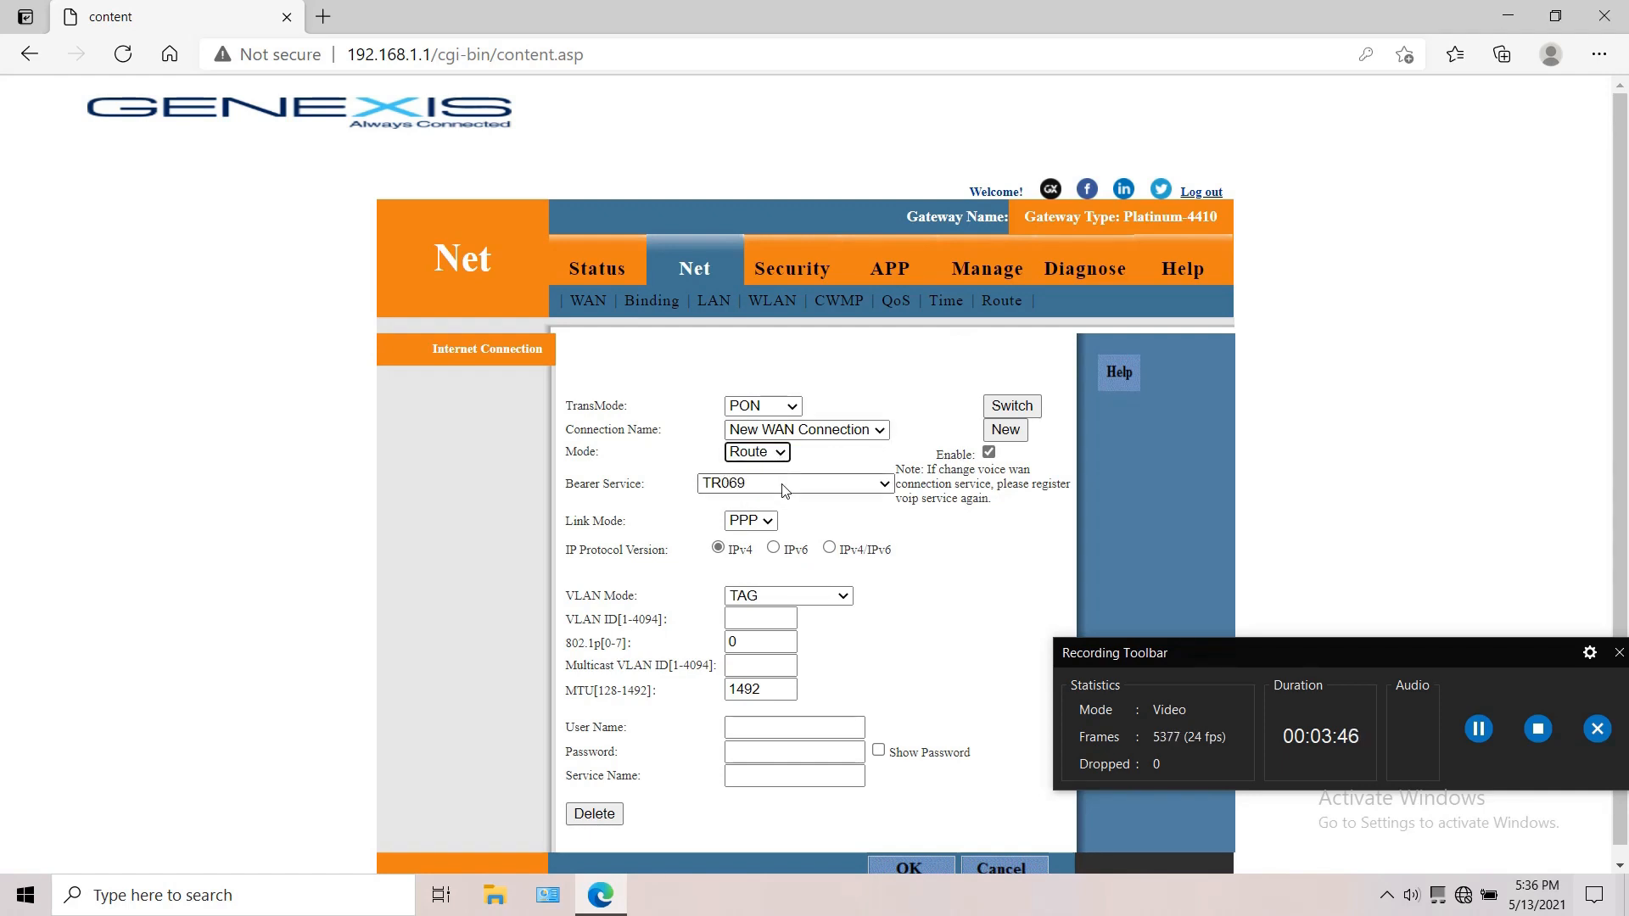
click(782, 490)
click(760, 556)
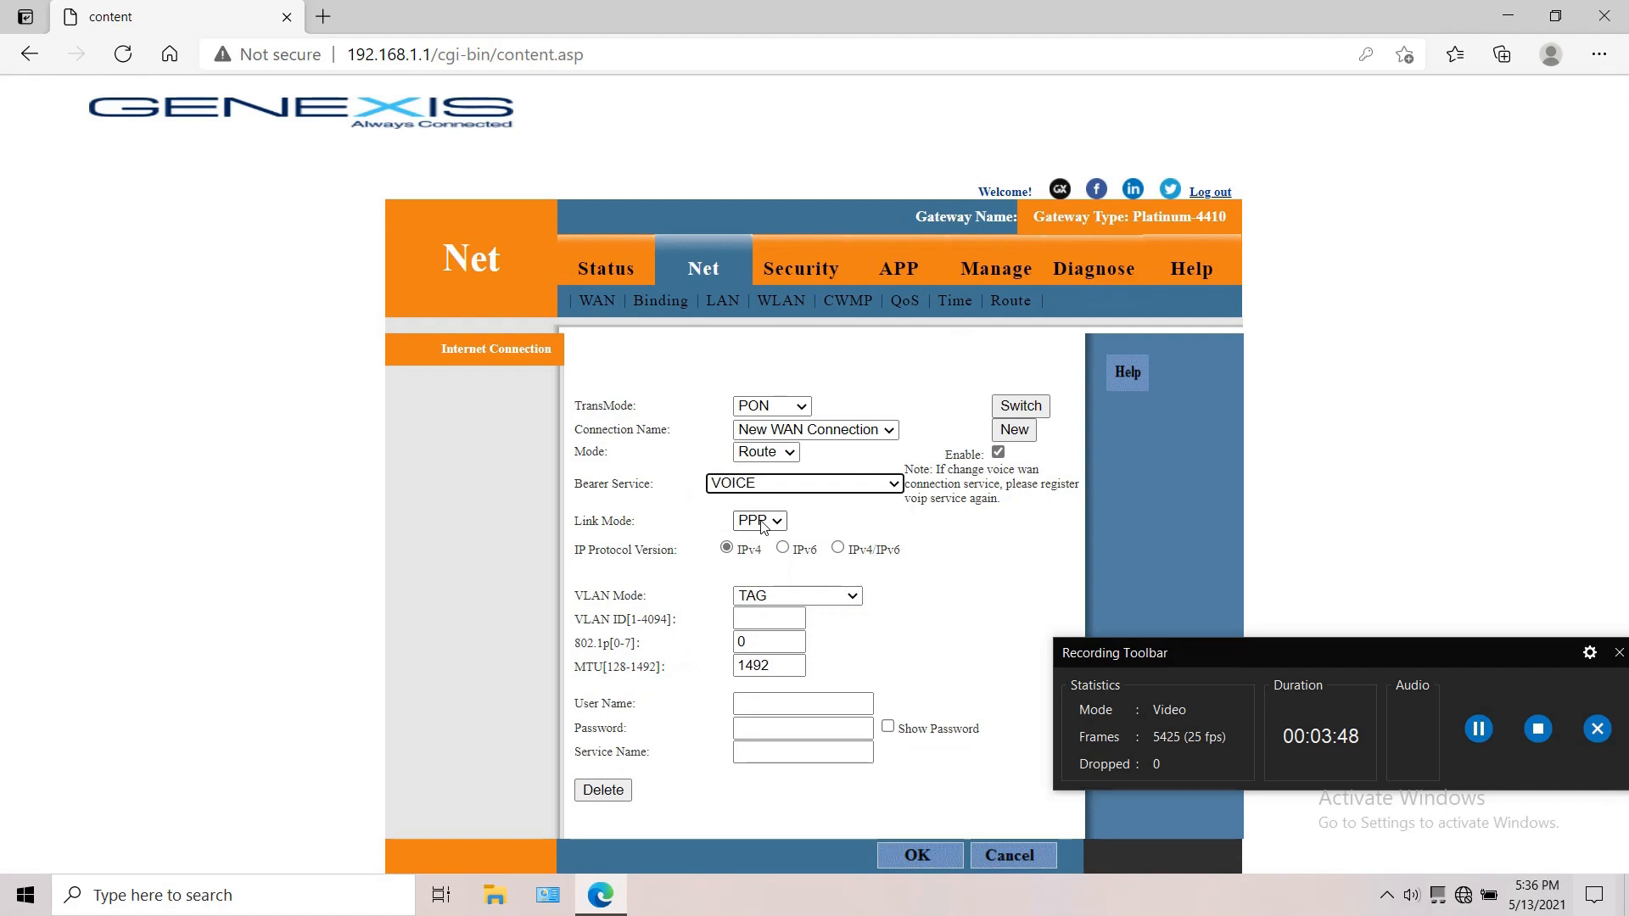
click(761, 522)
click(762, 549)
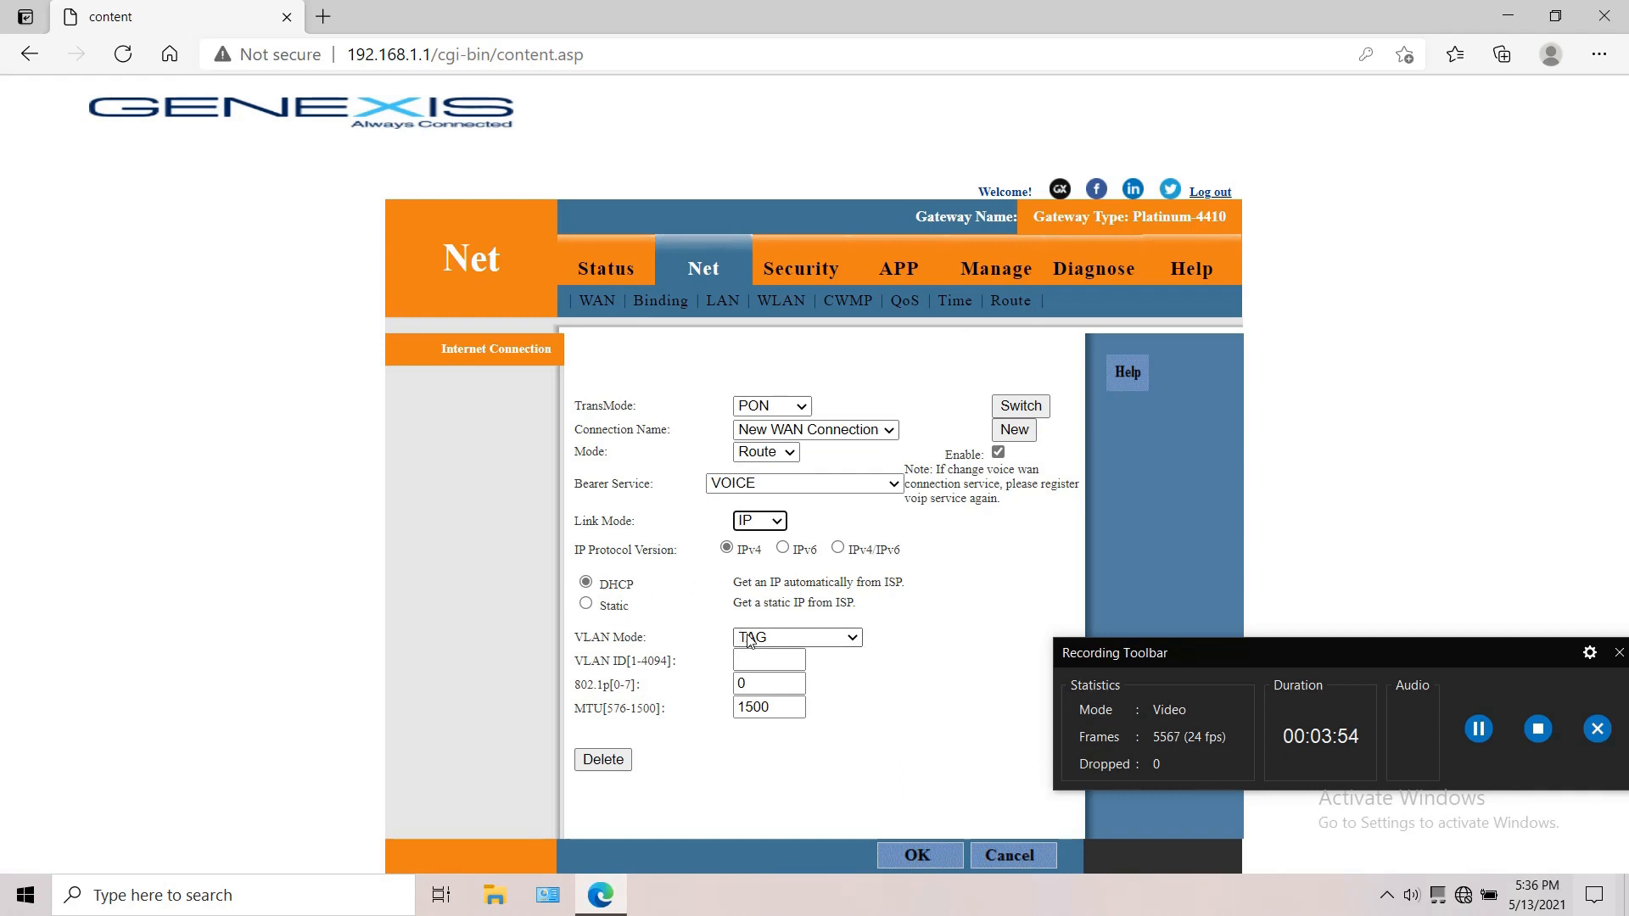
Step: Enter 183 as the voice connection's VLAN ID and remove its last two digits
click(764, 661)
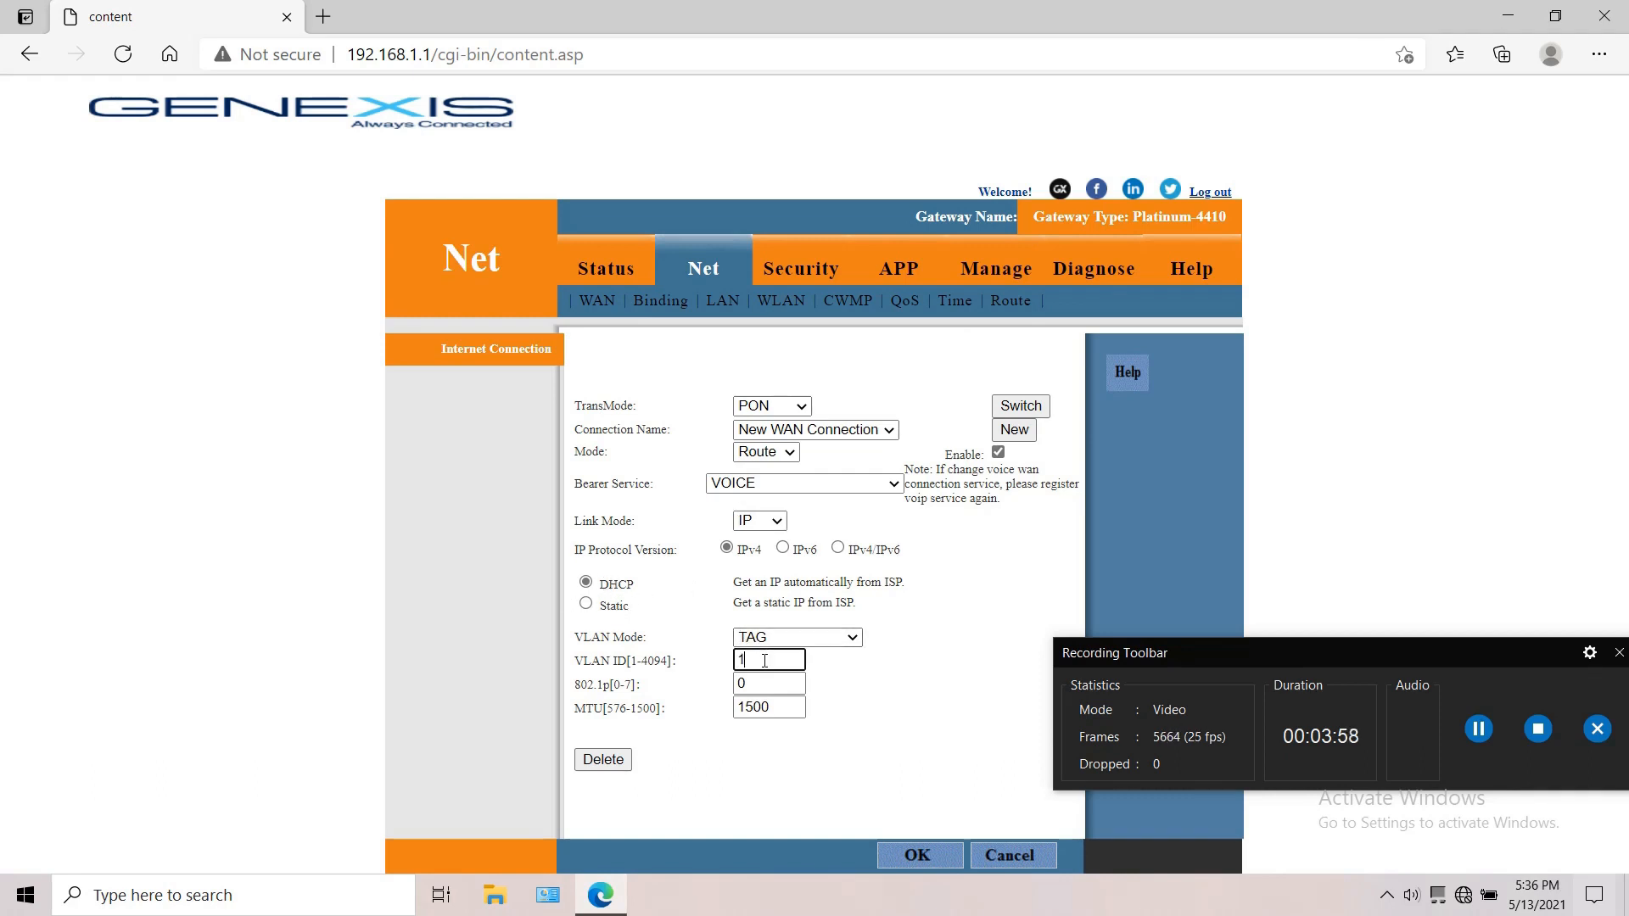
text(183)
key(BackSpace)
key(BackSpace)
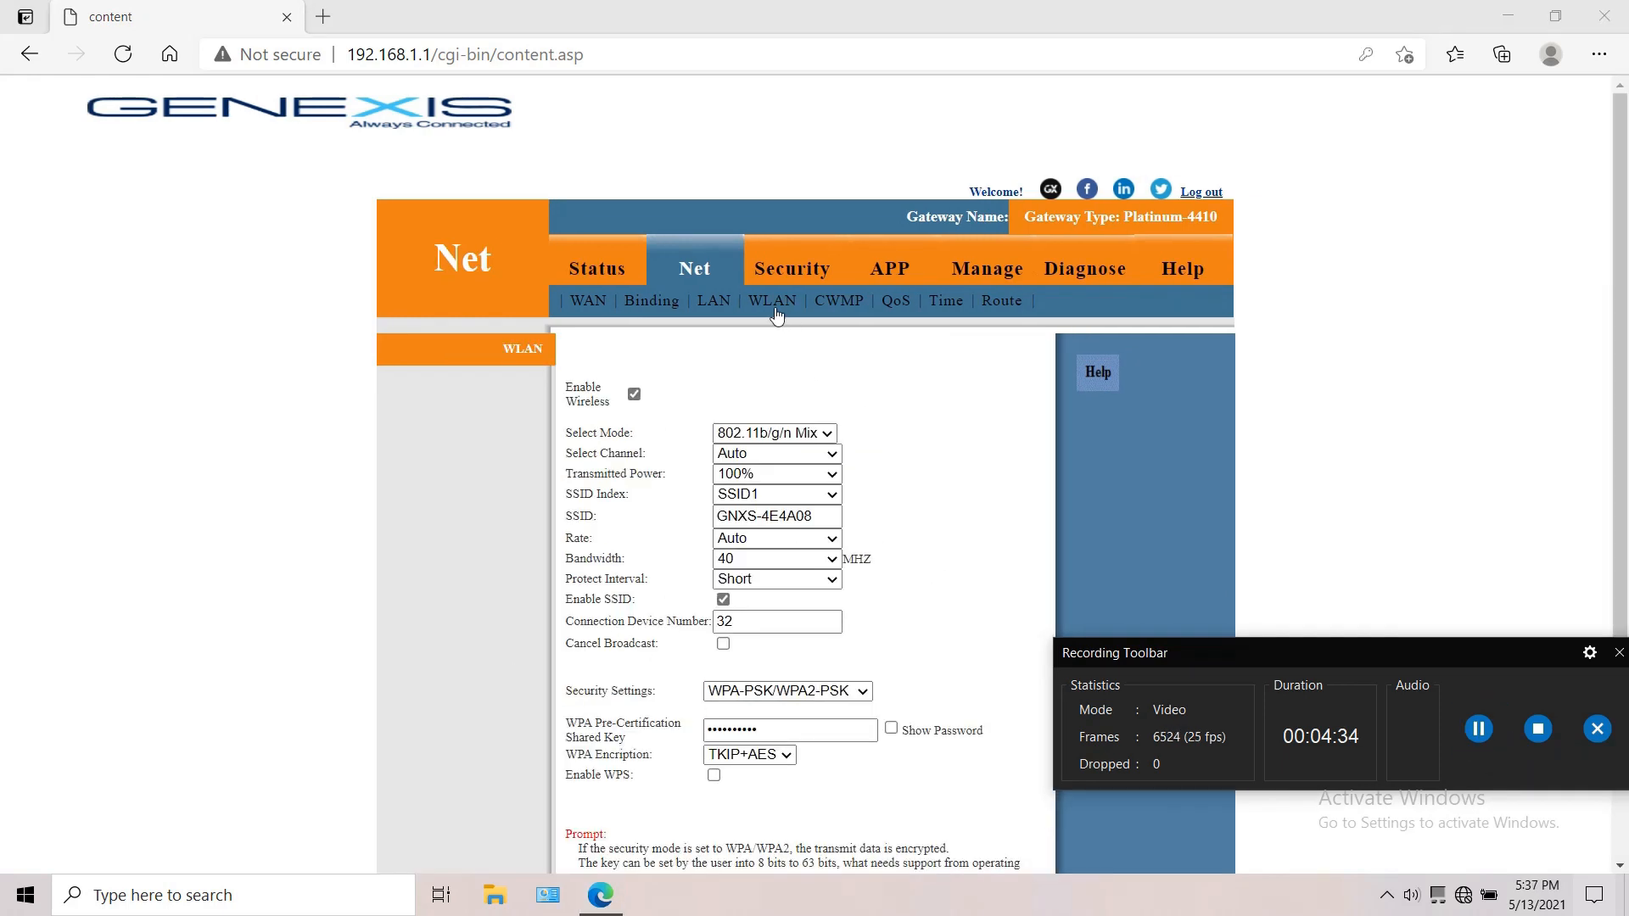
Step: Examine the SSID and the WPA shared key fields of SSID1 in the WLAN settings
click(777, 315)
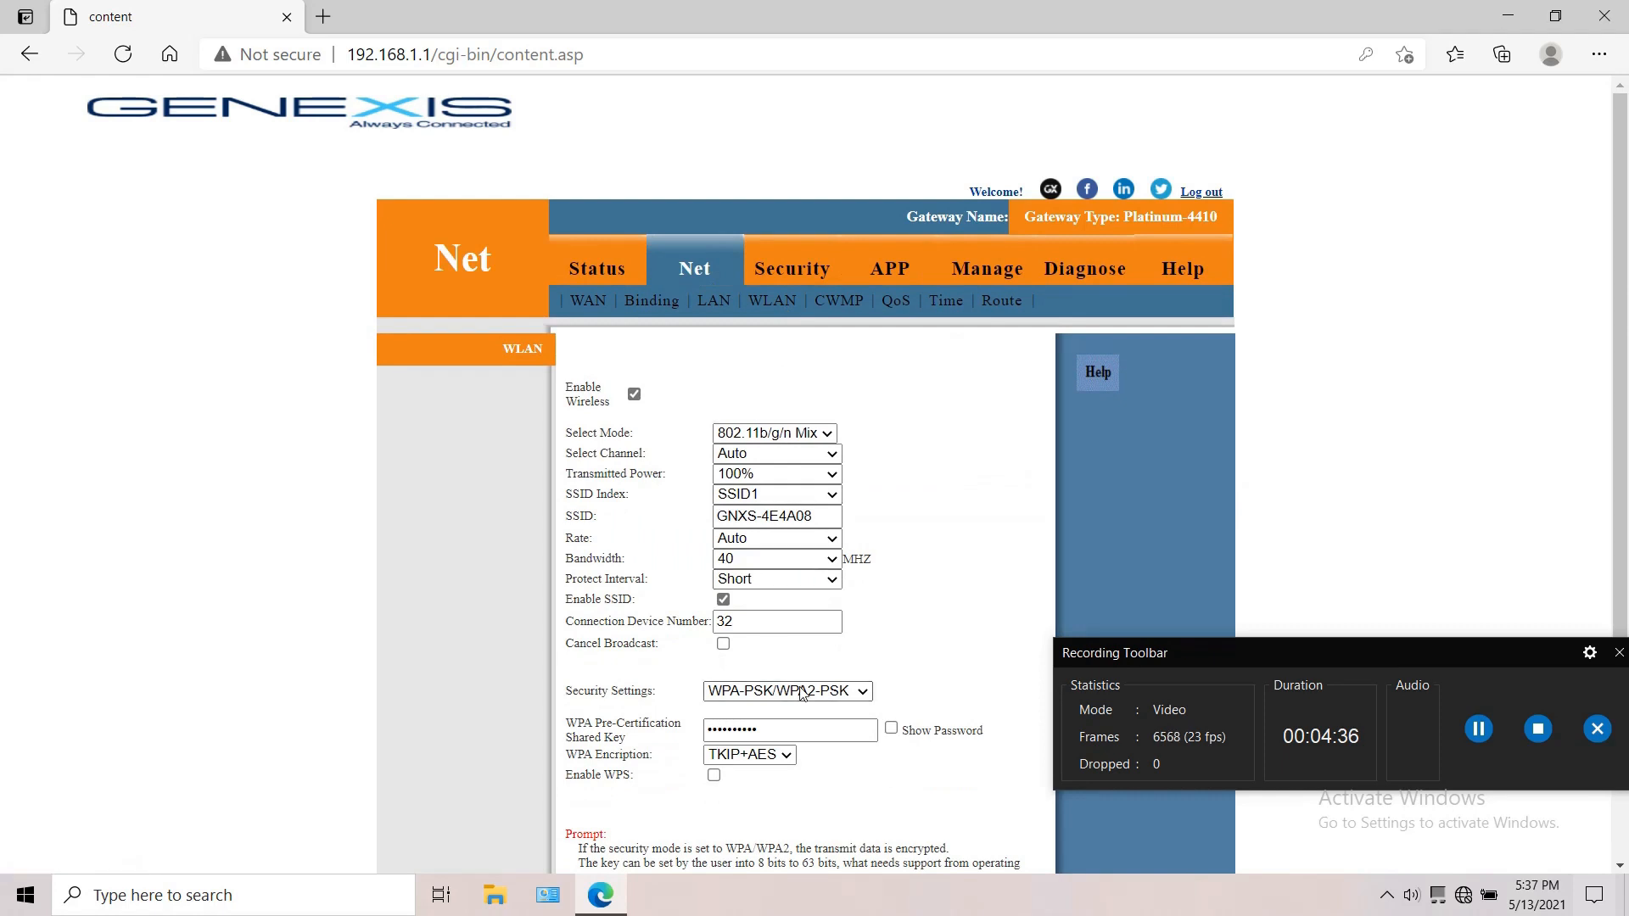
triple_click(777, 515)
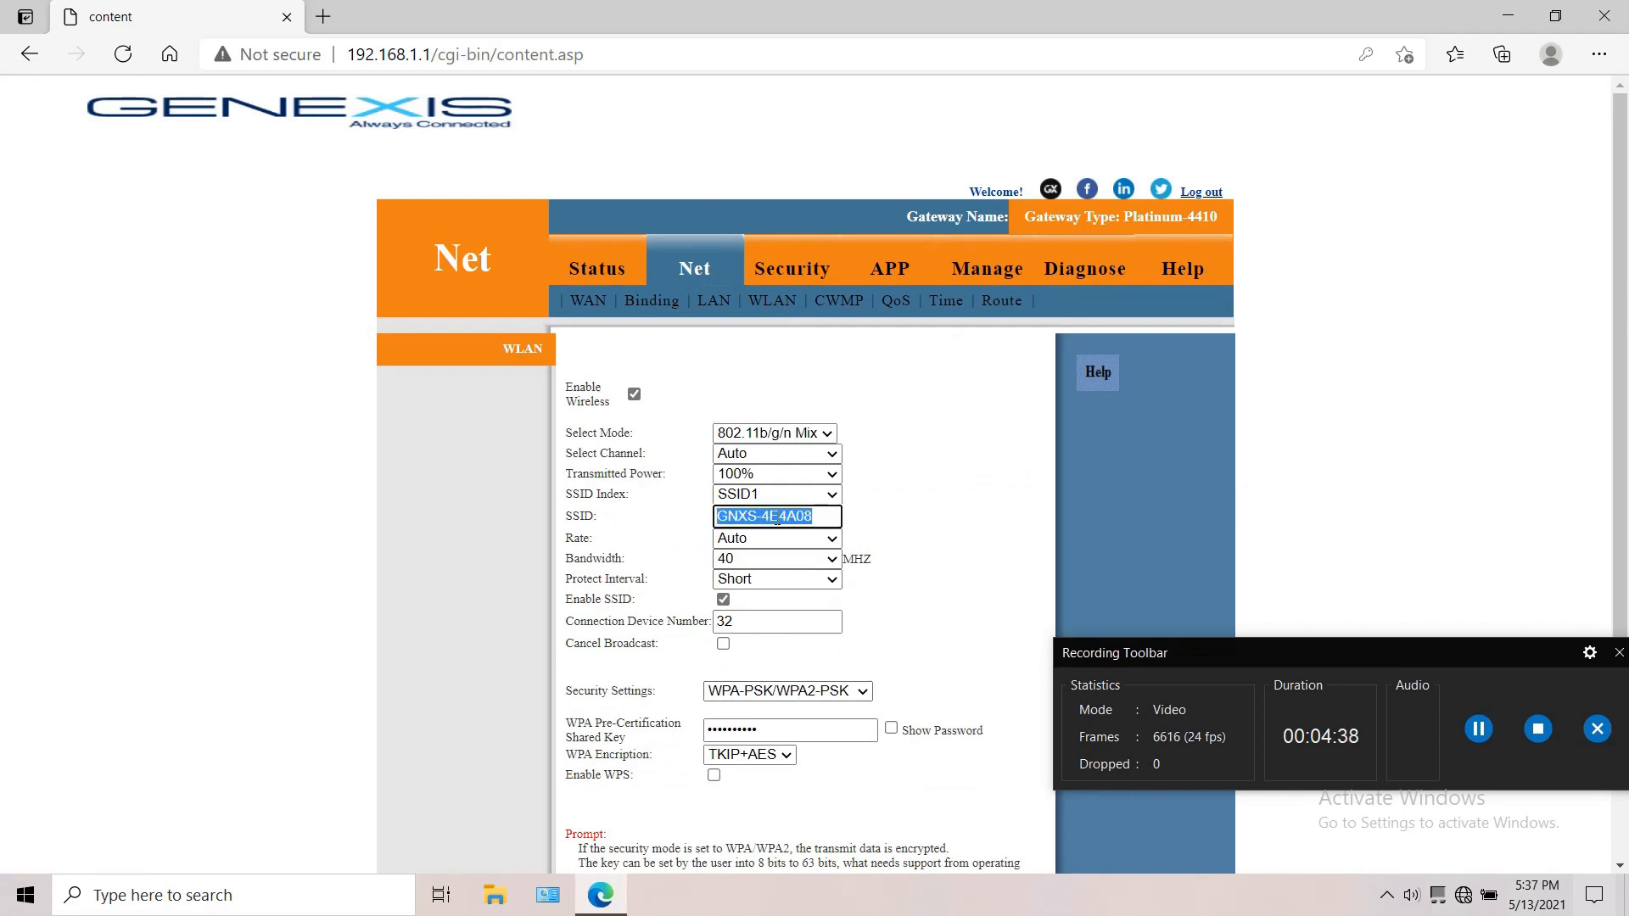
double_click(809, 736)
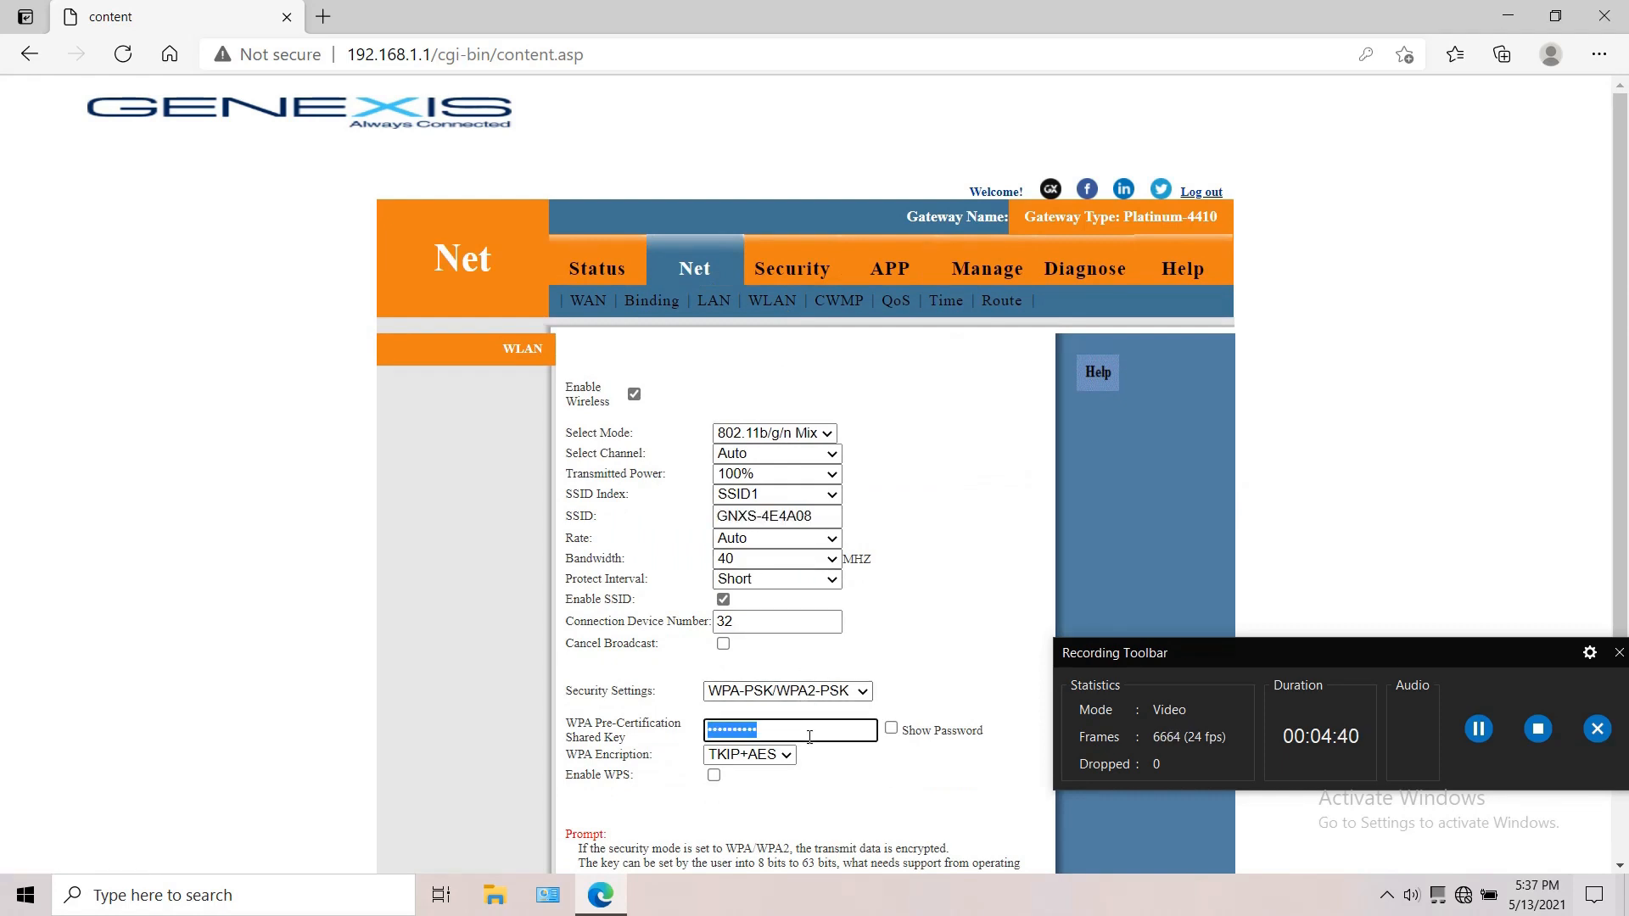
scroll(809, 736, down, 2)
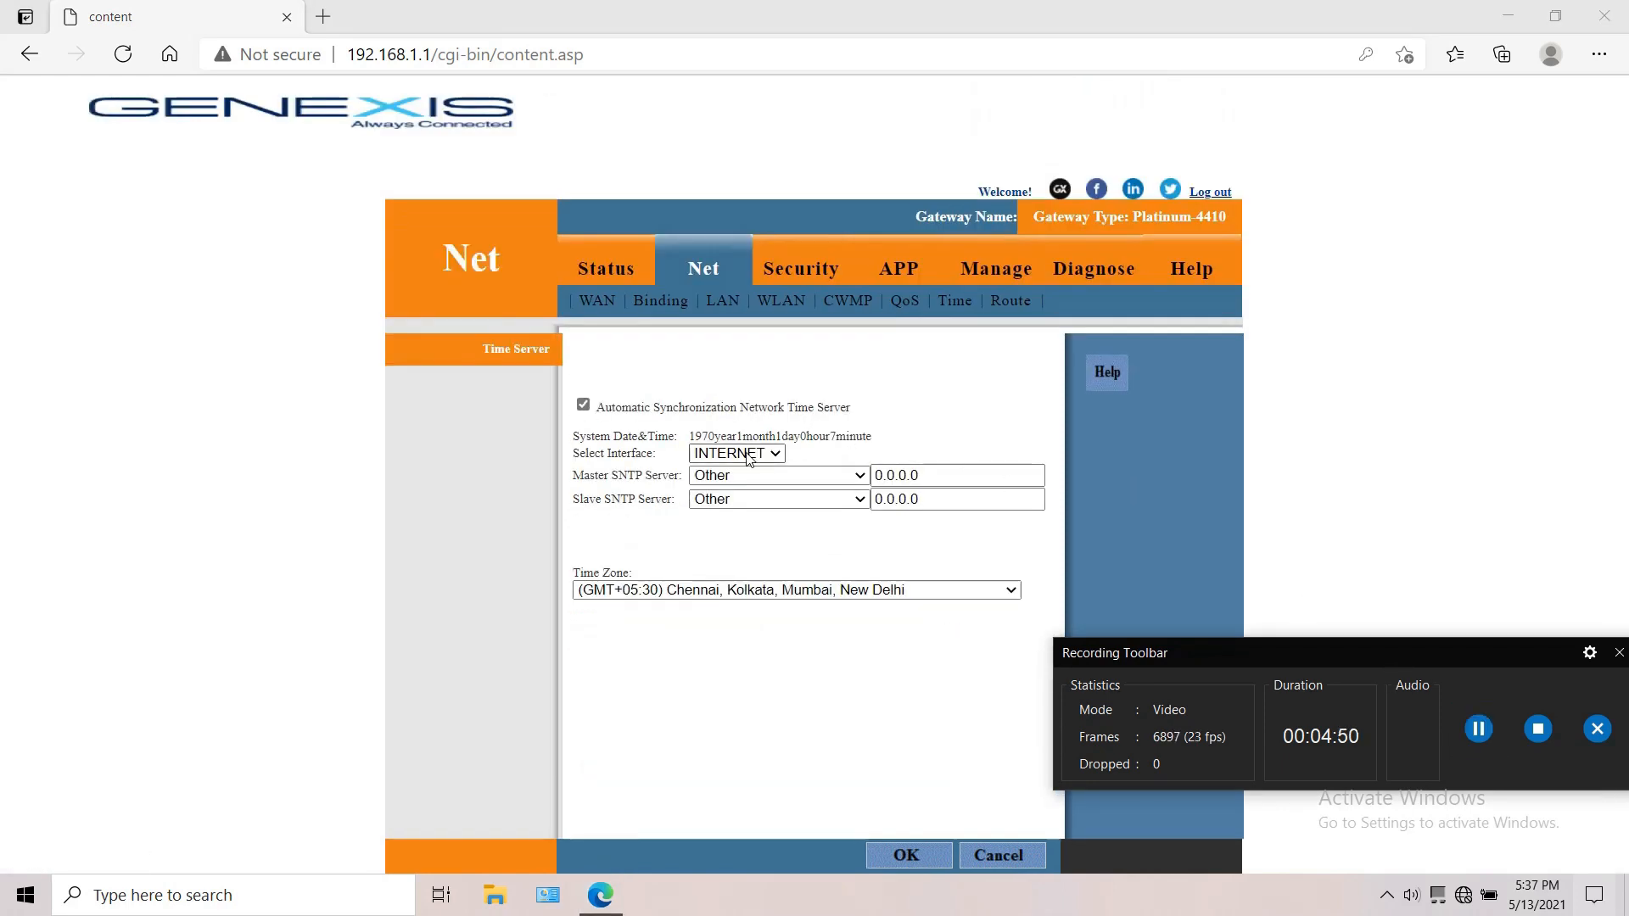
Step: Select clock.fmt.he.net as the master SNTP server and clock.nyc.he.net as the slave SNTP server
click(746, 478)
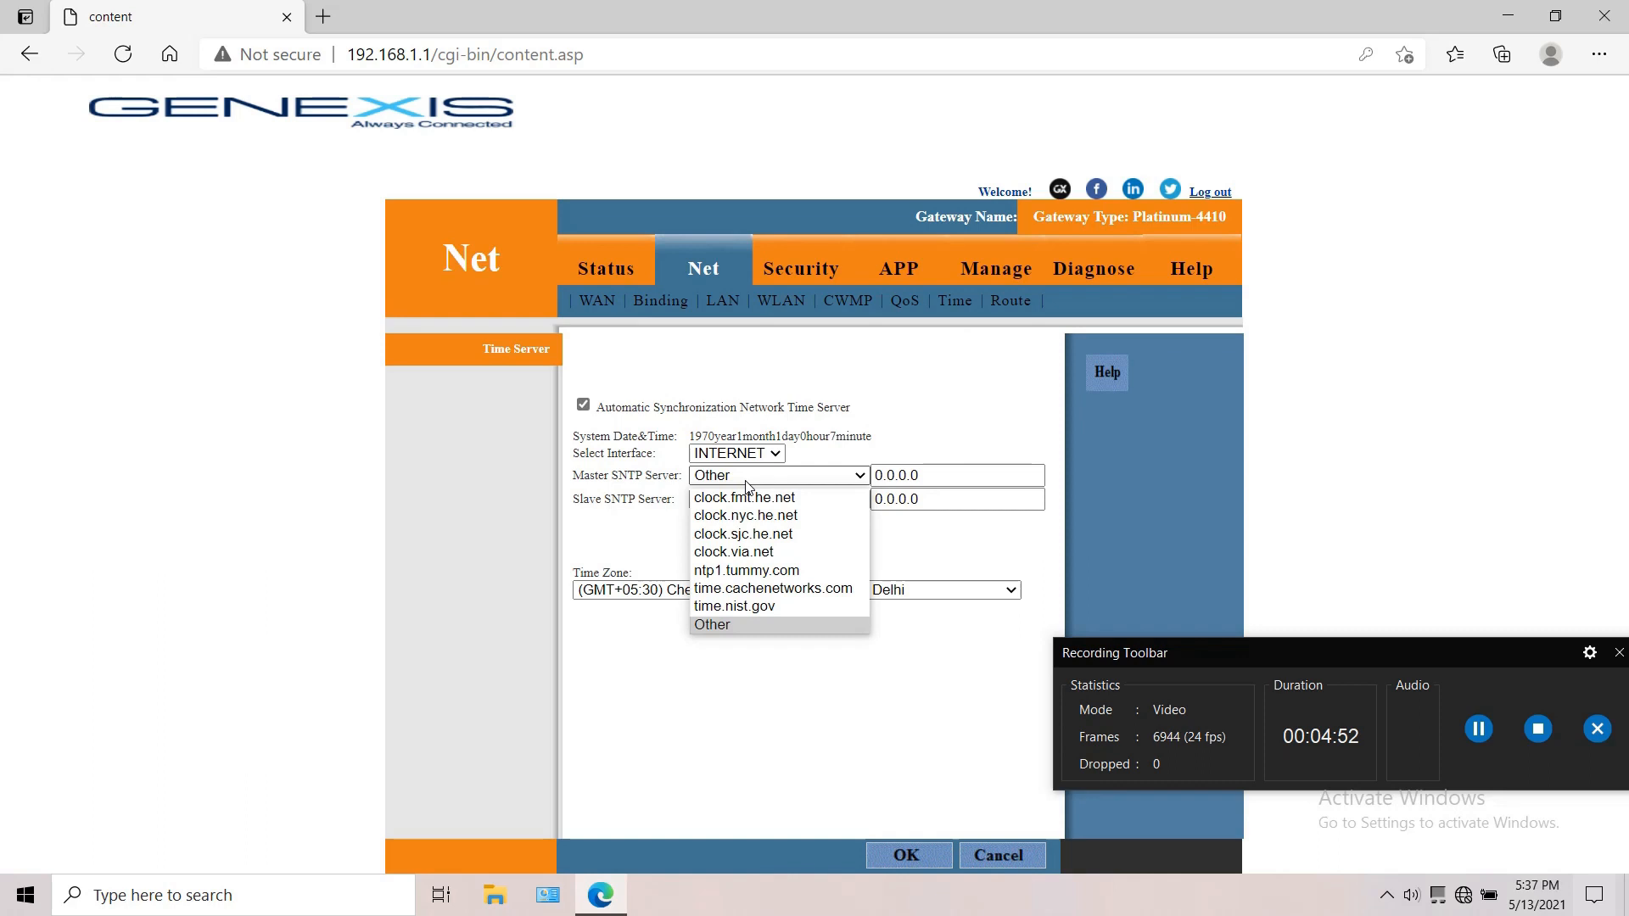
click(746, 480)
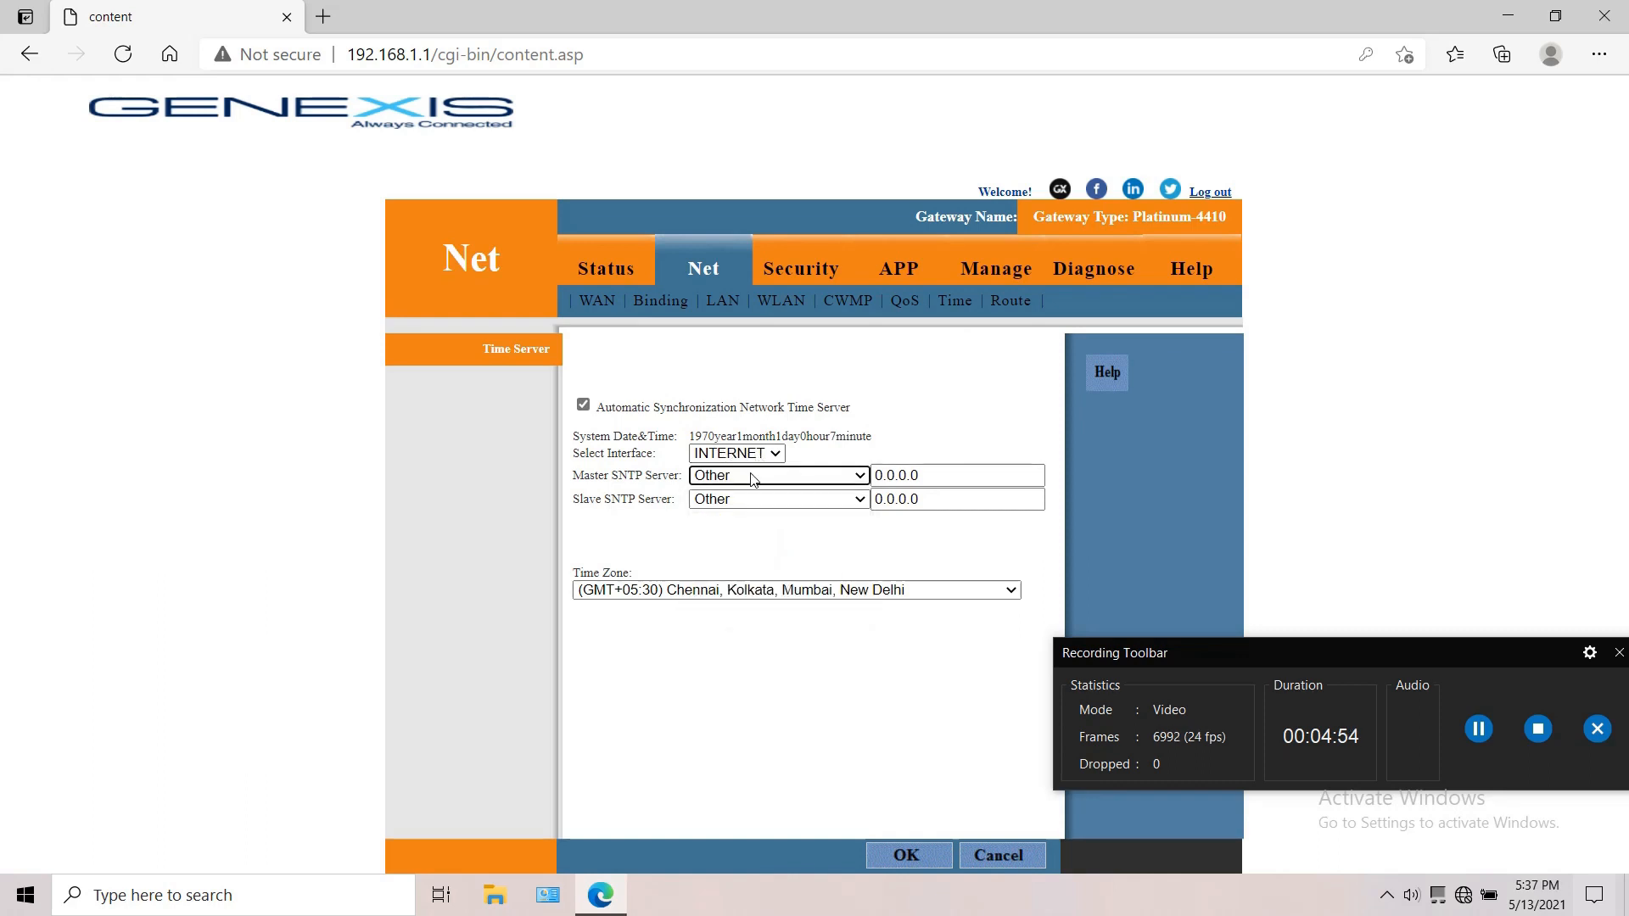
click(752, 480)
click(752, 514)
click(752, 500)
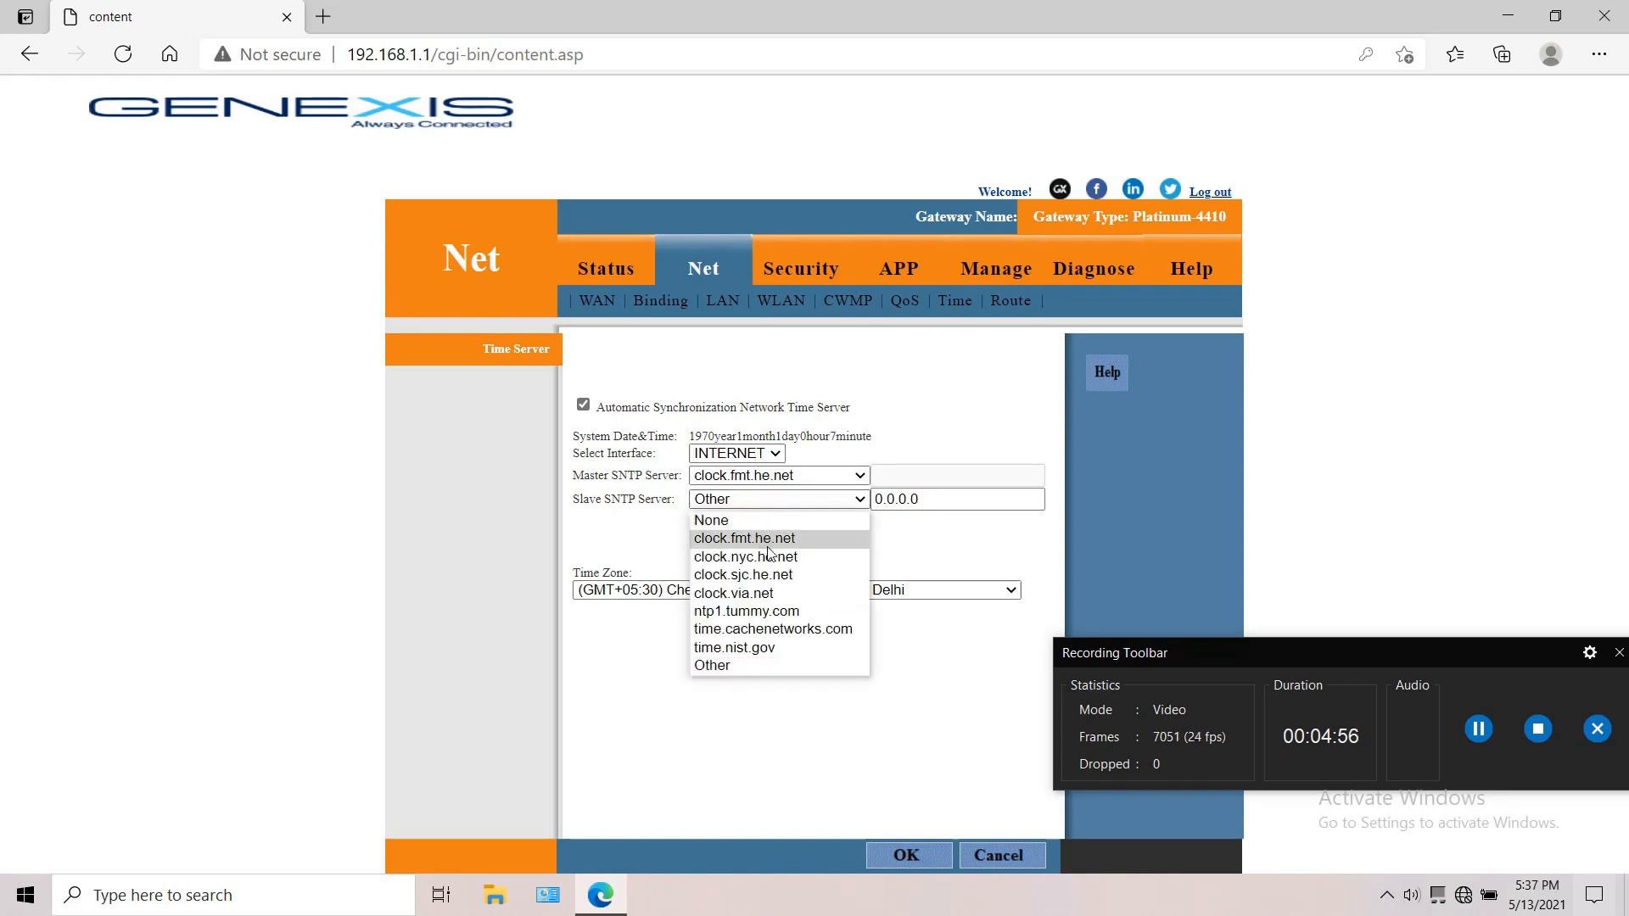
click(768, 556)
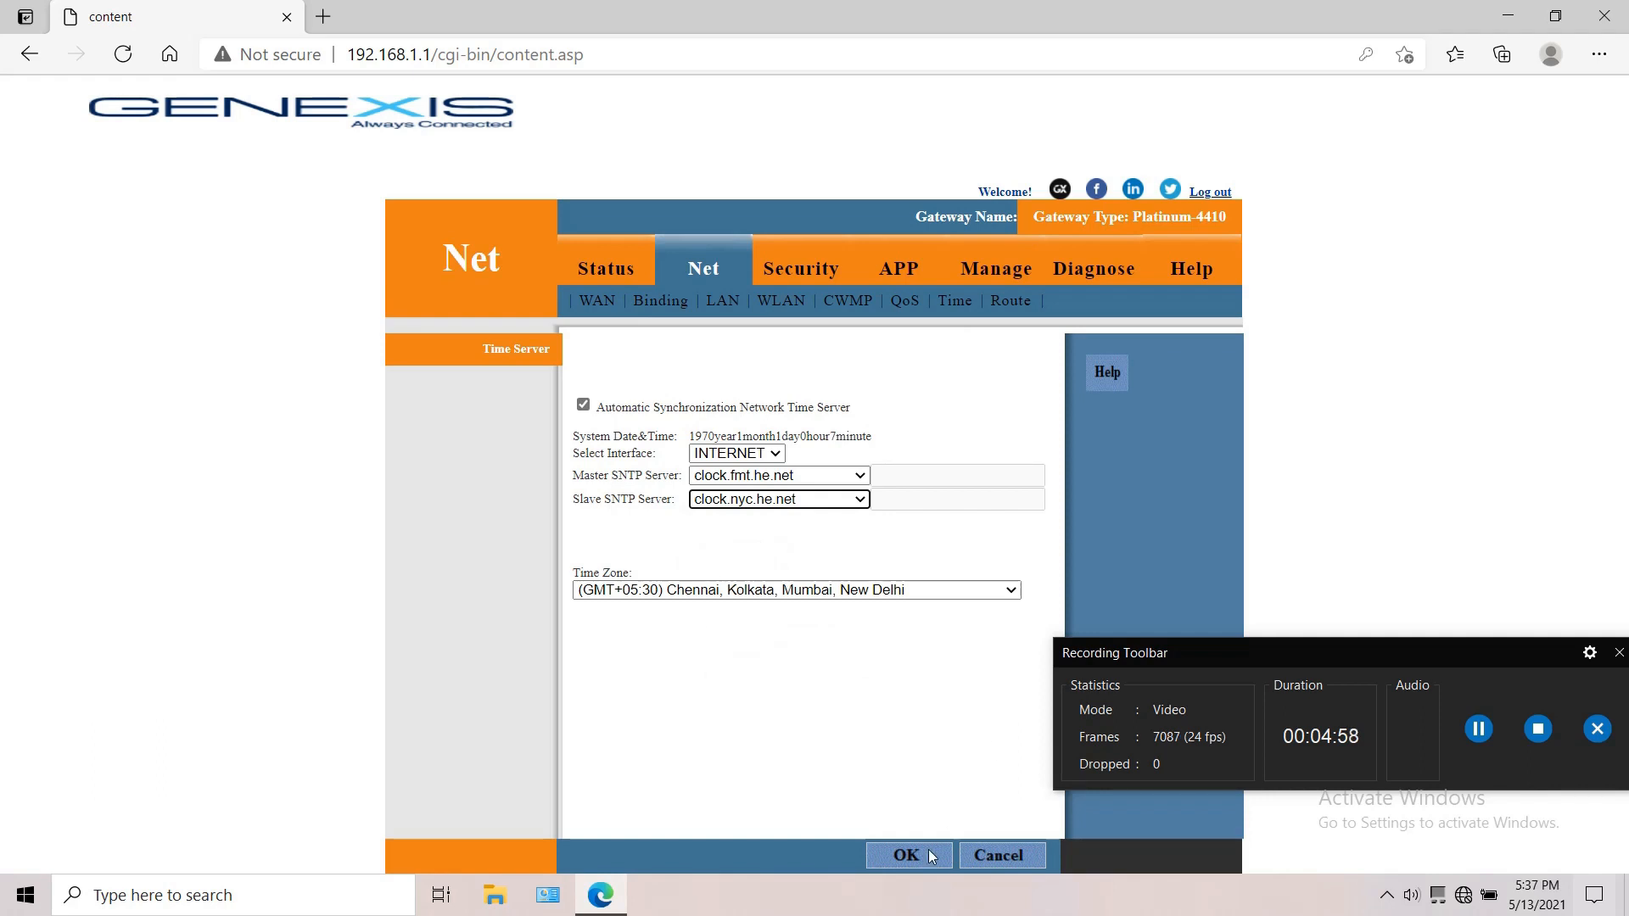
Step: Look through the DDNS and Advanced NAT configuration of the router's applications
click(891, 246)
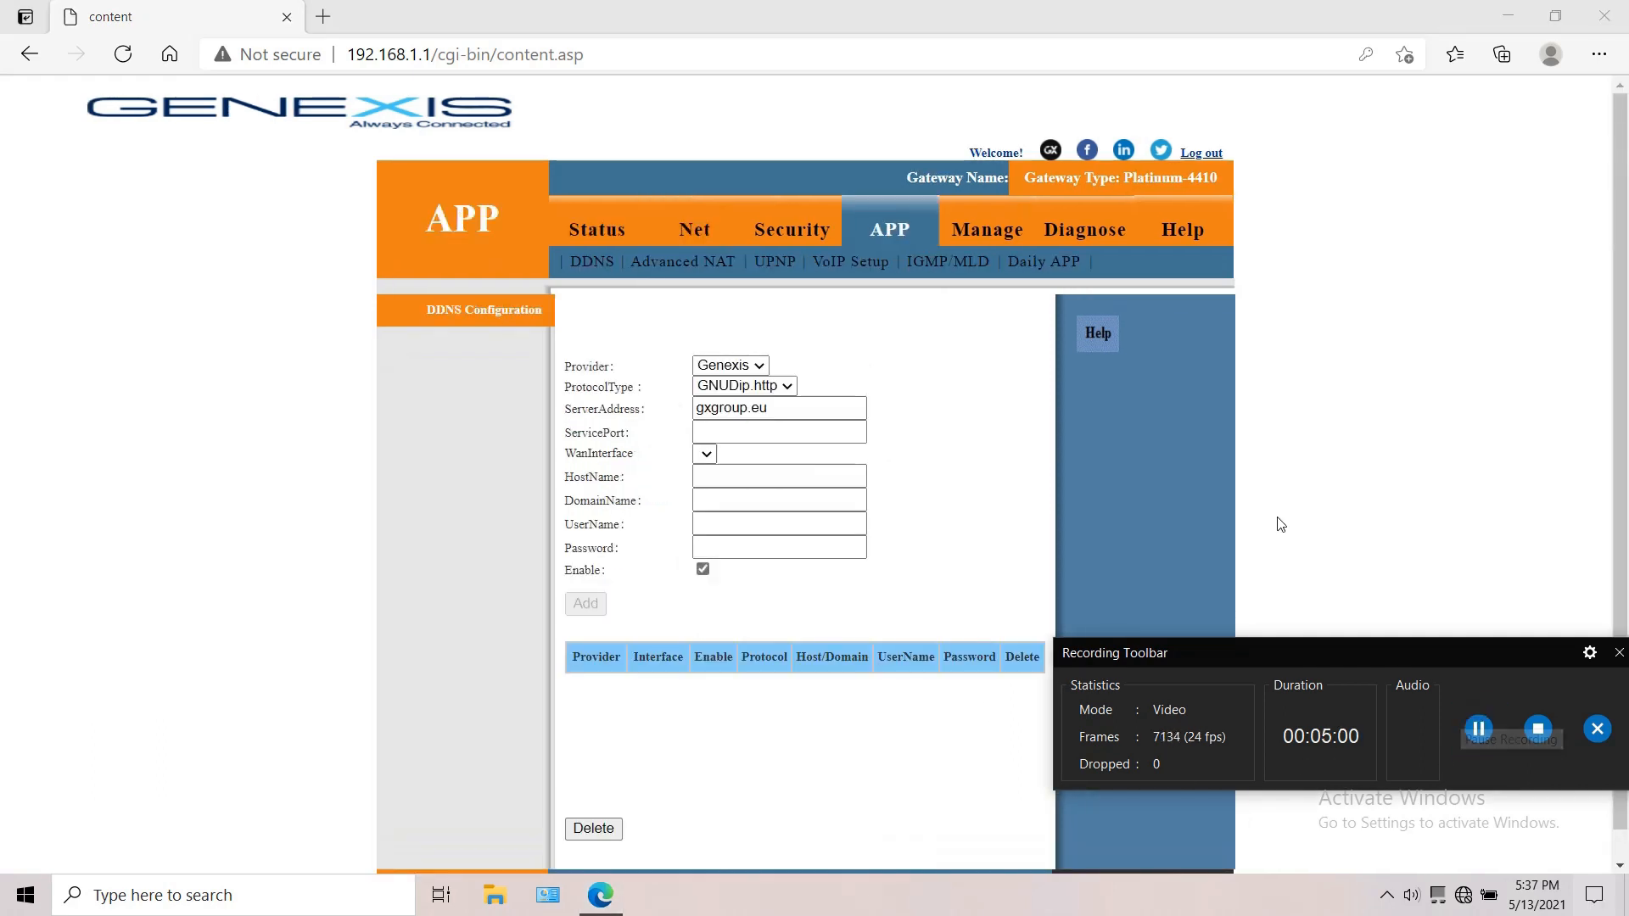
click(888, 240)
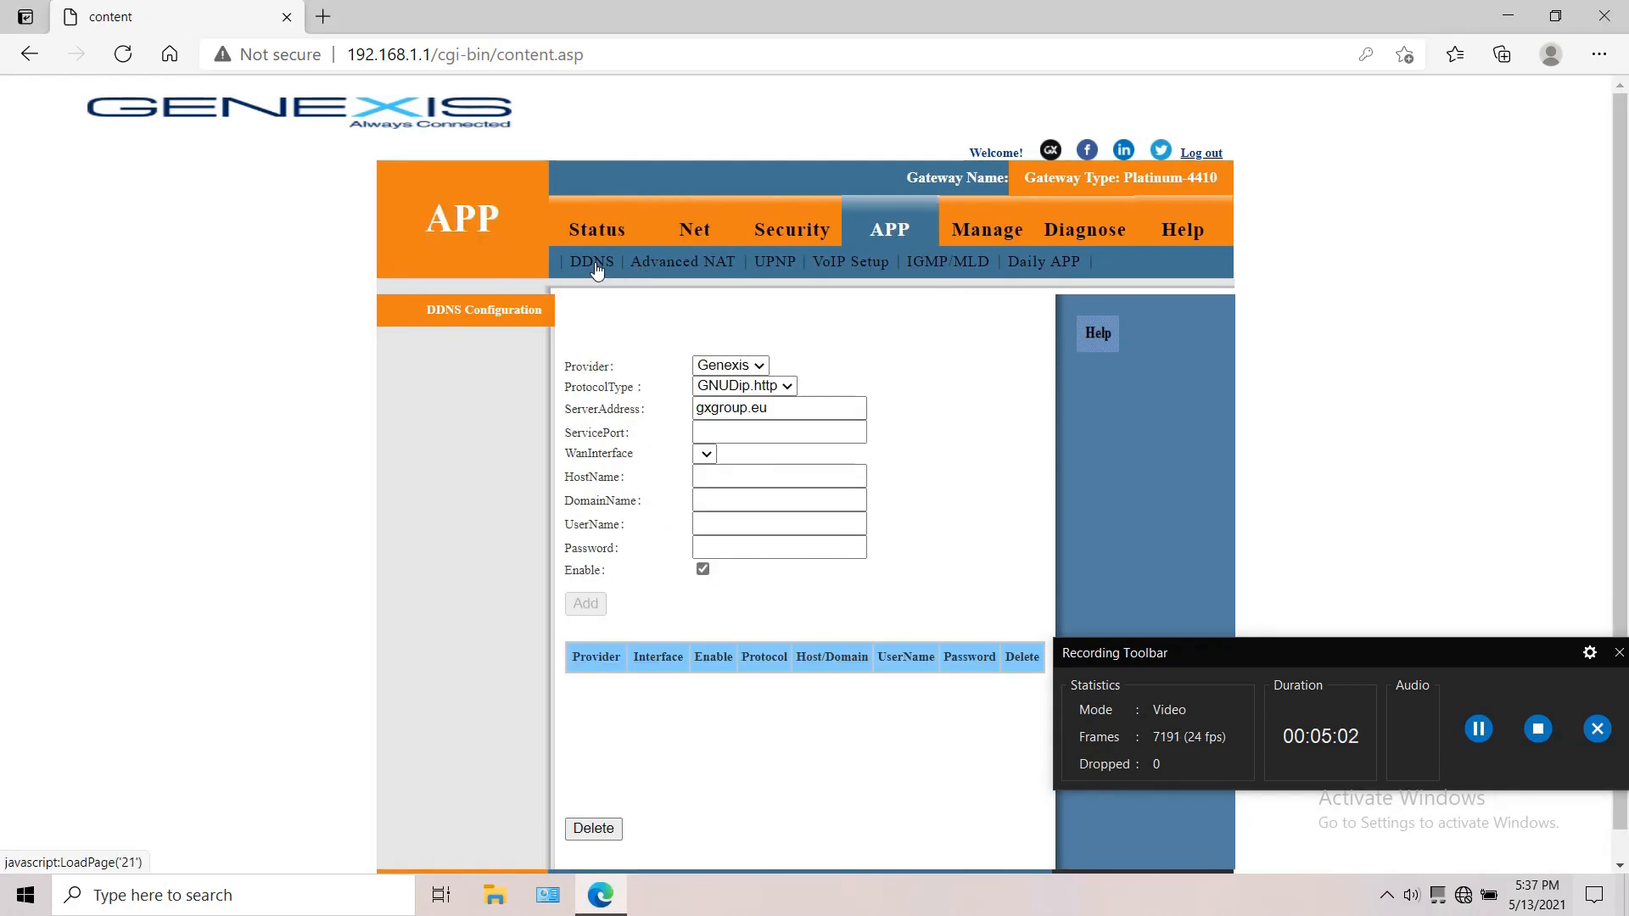
click(656, 271)
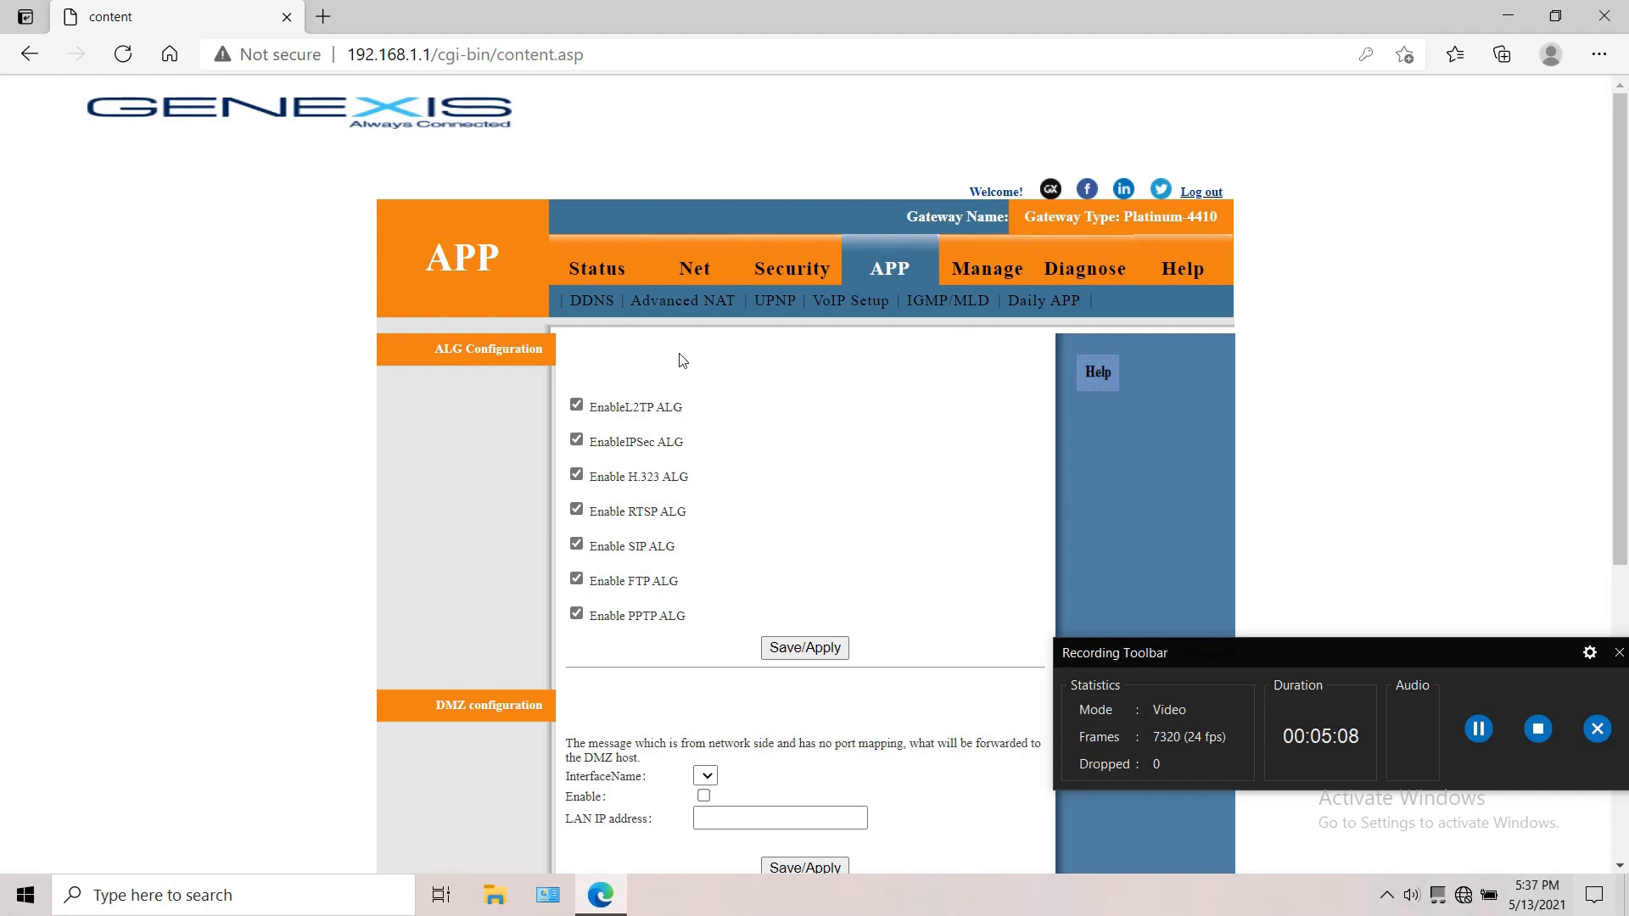
Step: Open the VoIP setup and check the choices for the binding interface name
click(861, 302)
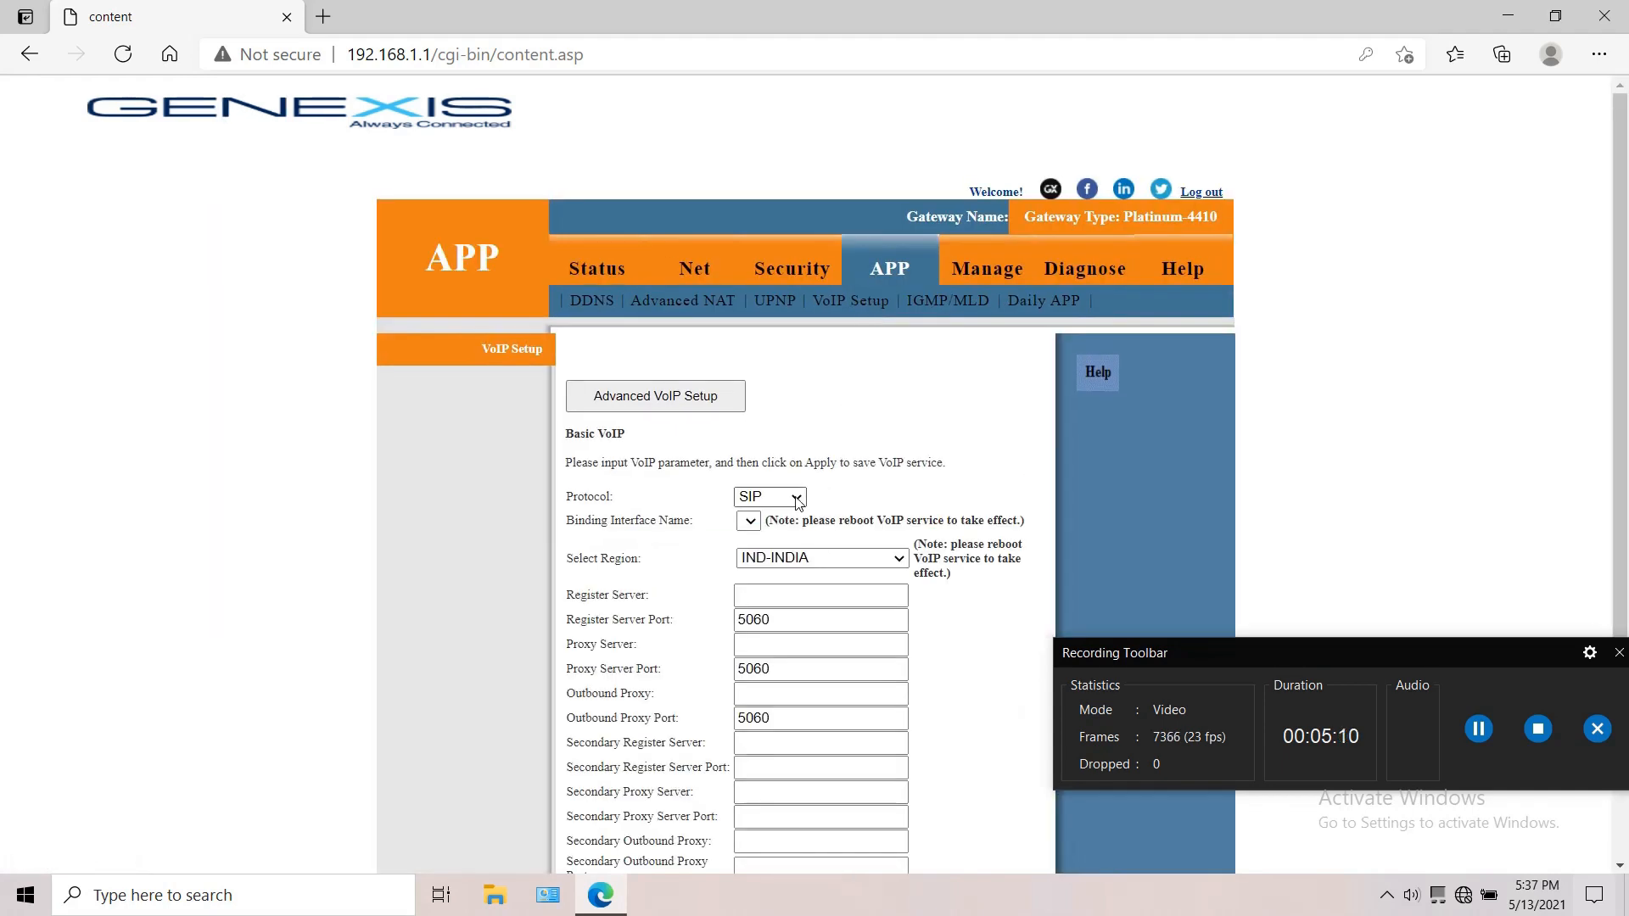
scroll(796, 469, down, 2)
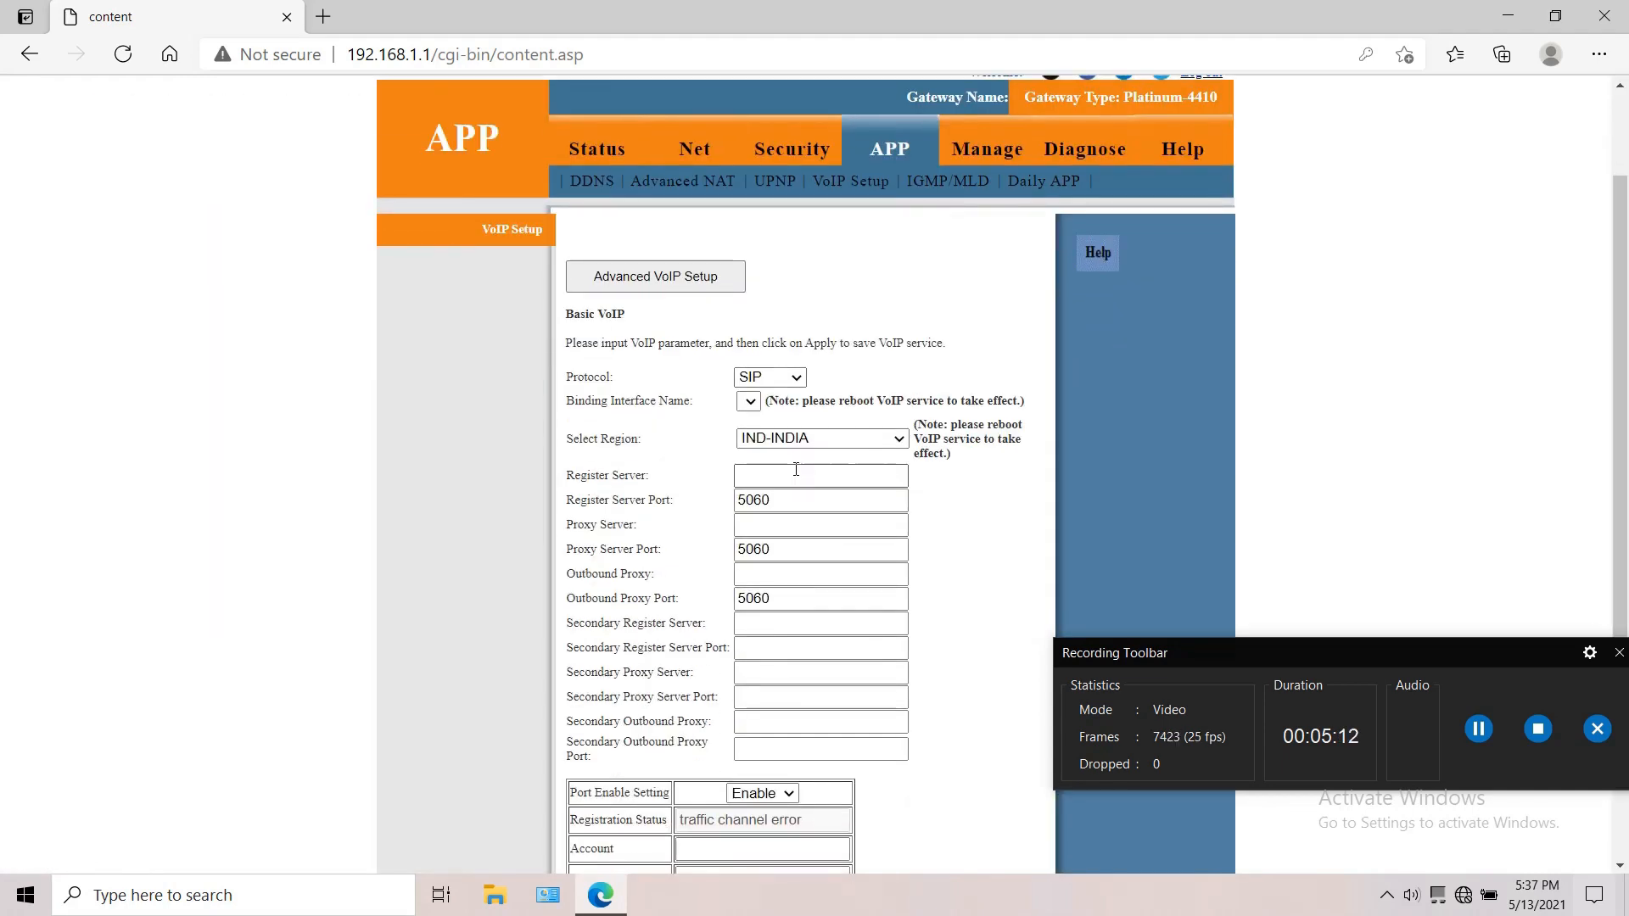
click(755, 403)
click(755, 403)
Step: Enter the IP address 10.187.7.12 as the VoIP register server
click(759, 474)
text(10)
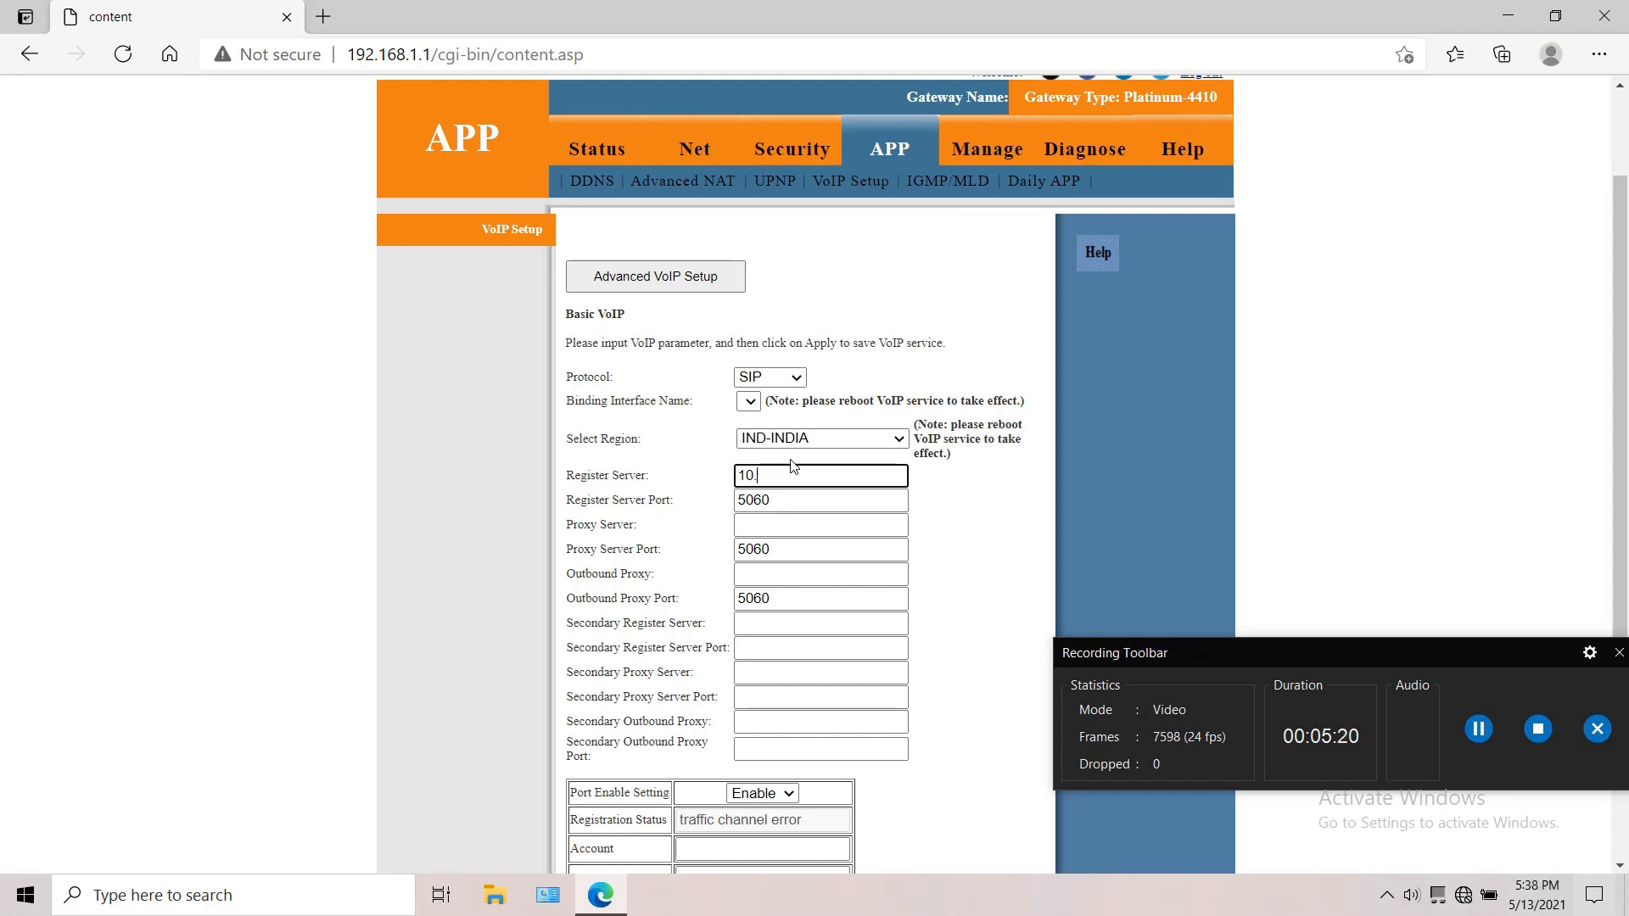
text(.187.7.12)
Step: Replace the VoIP register server address with tn.ftth.ims.bsnl.in
drag(840, 477, 711, 481)
text(tn.ftth.ims.bsnl.in)
Step: Copy the register server address tn.ftth.ims.bsnl.in into the proxy server and outbound proxy fields
drag(848, 475, 734, 484)
key(ctrl+c)
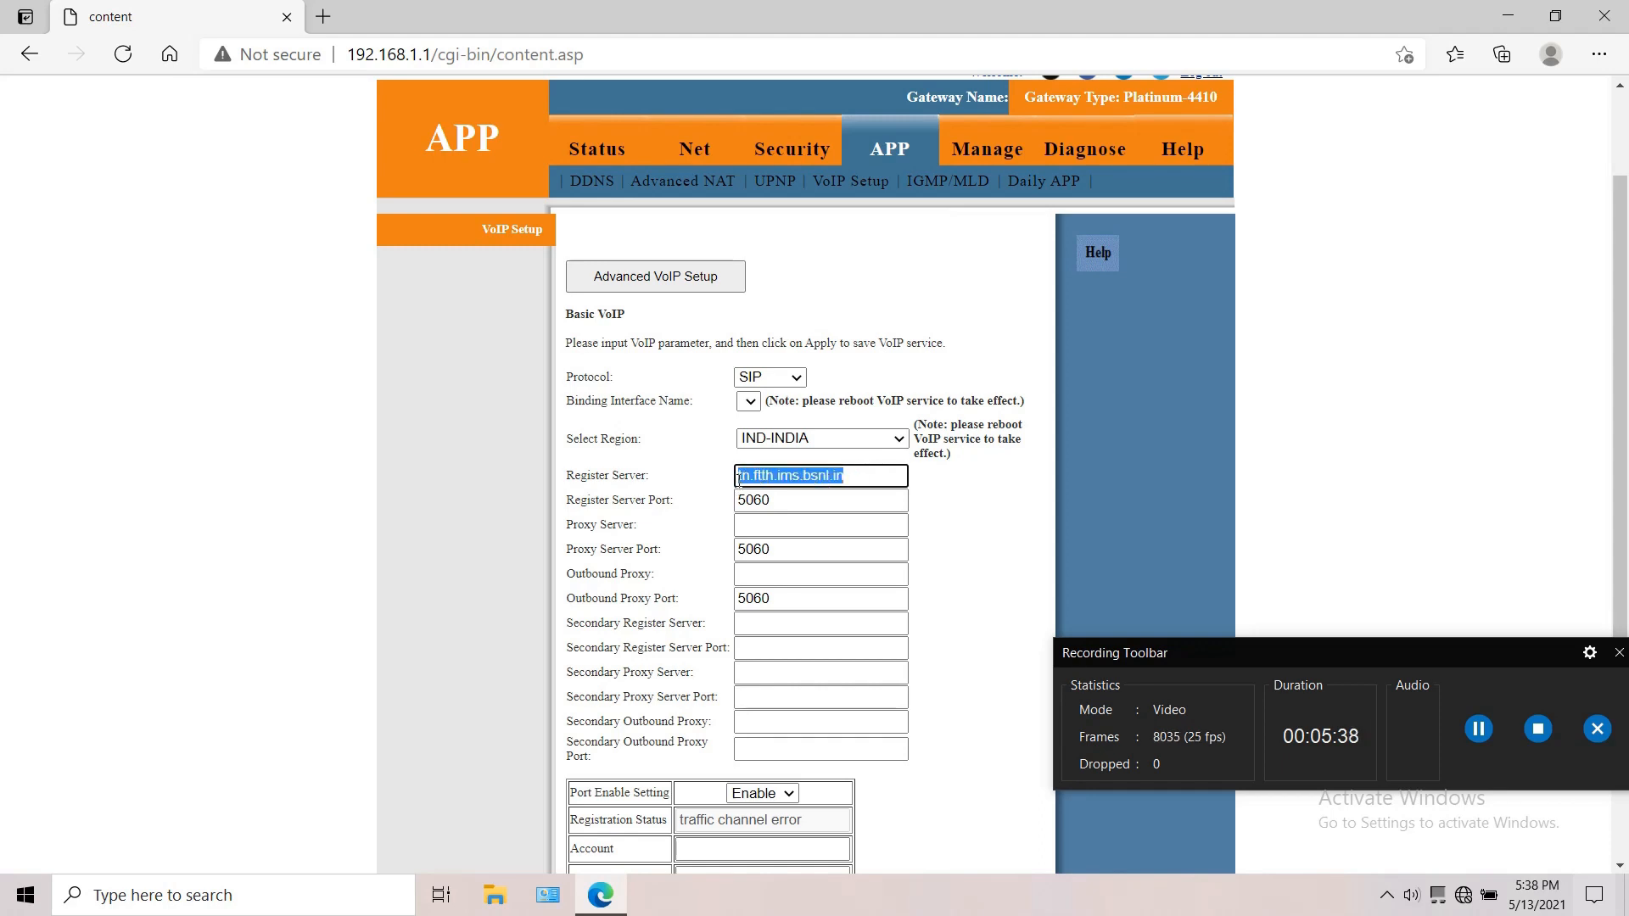
click(747, 526)
key(ctrl+v)
click(767, 570)
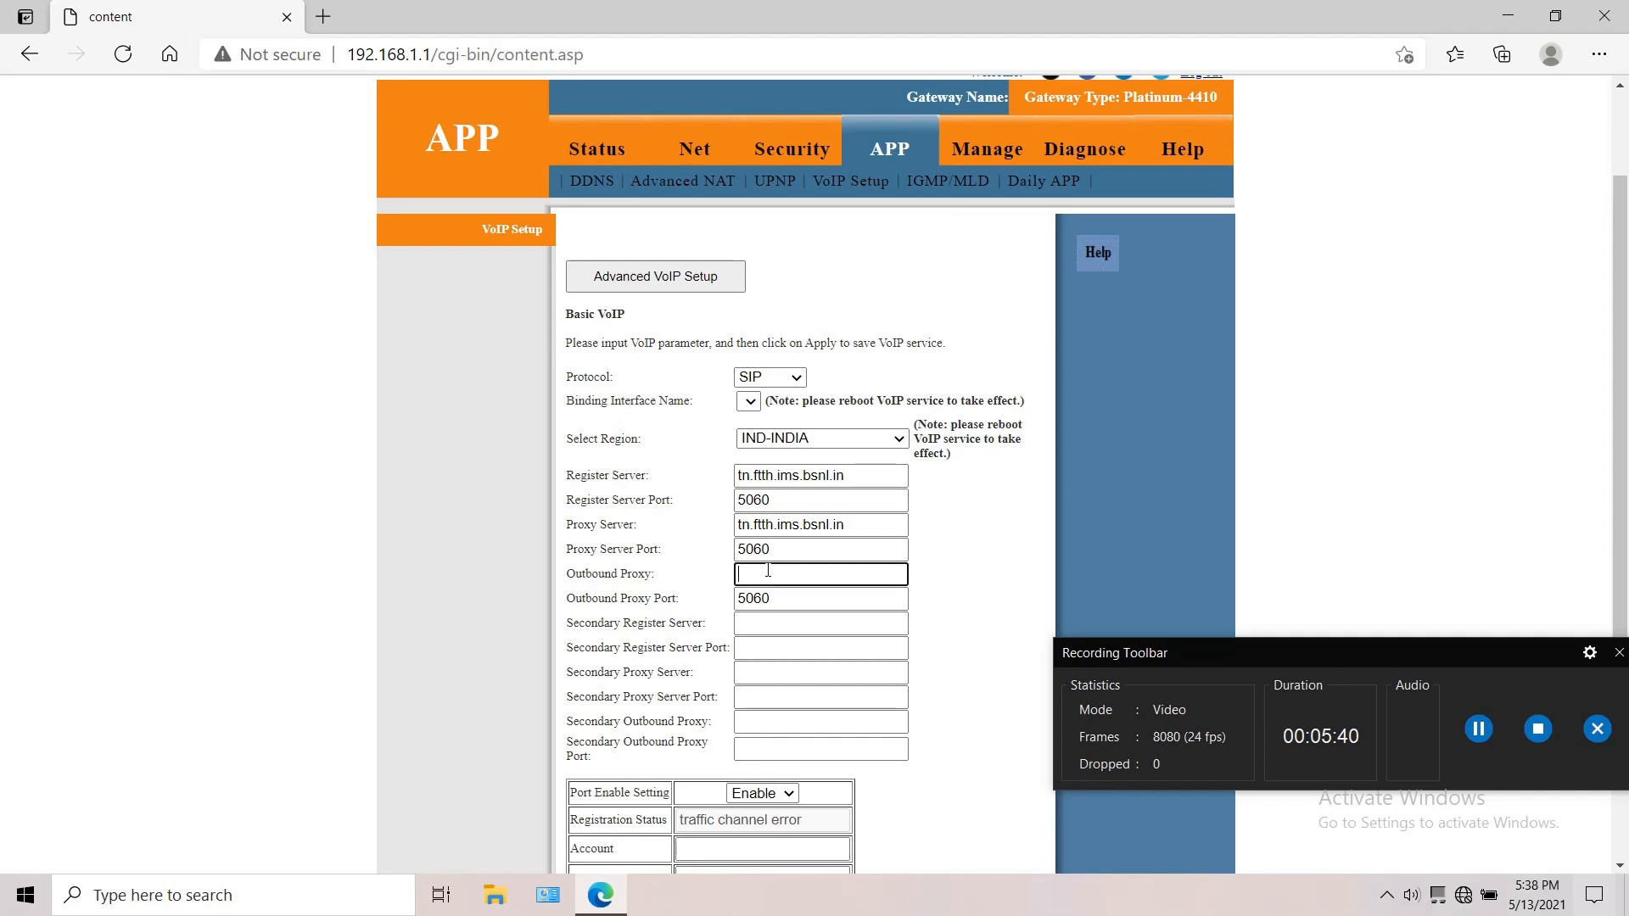
key(ctrl+v)
Step: Keep the VoIP port enabled and enter the telephone account number with its area code masked
scroll(767, 570, down, 2)
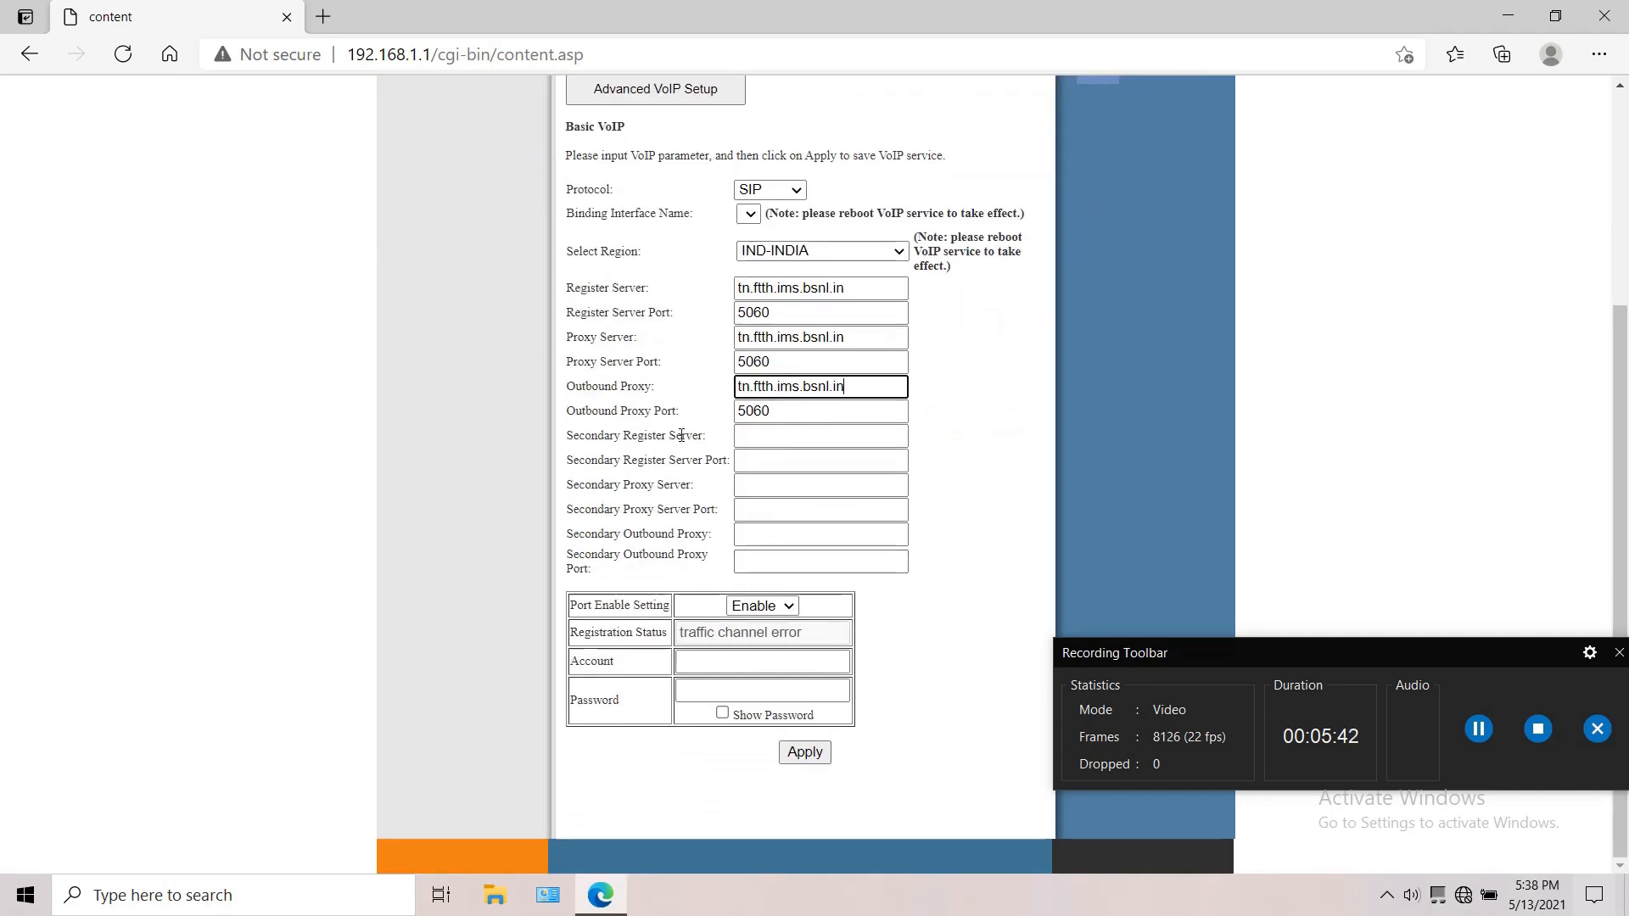
click(757, 605)
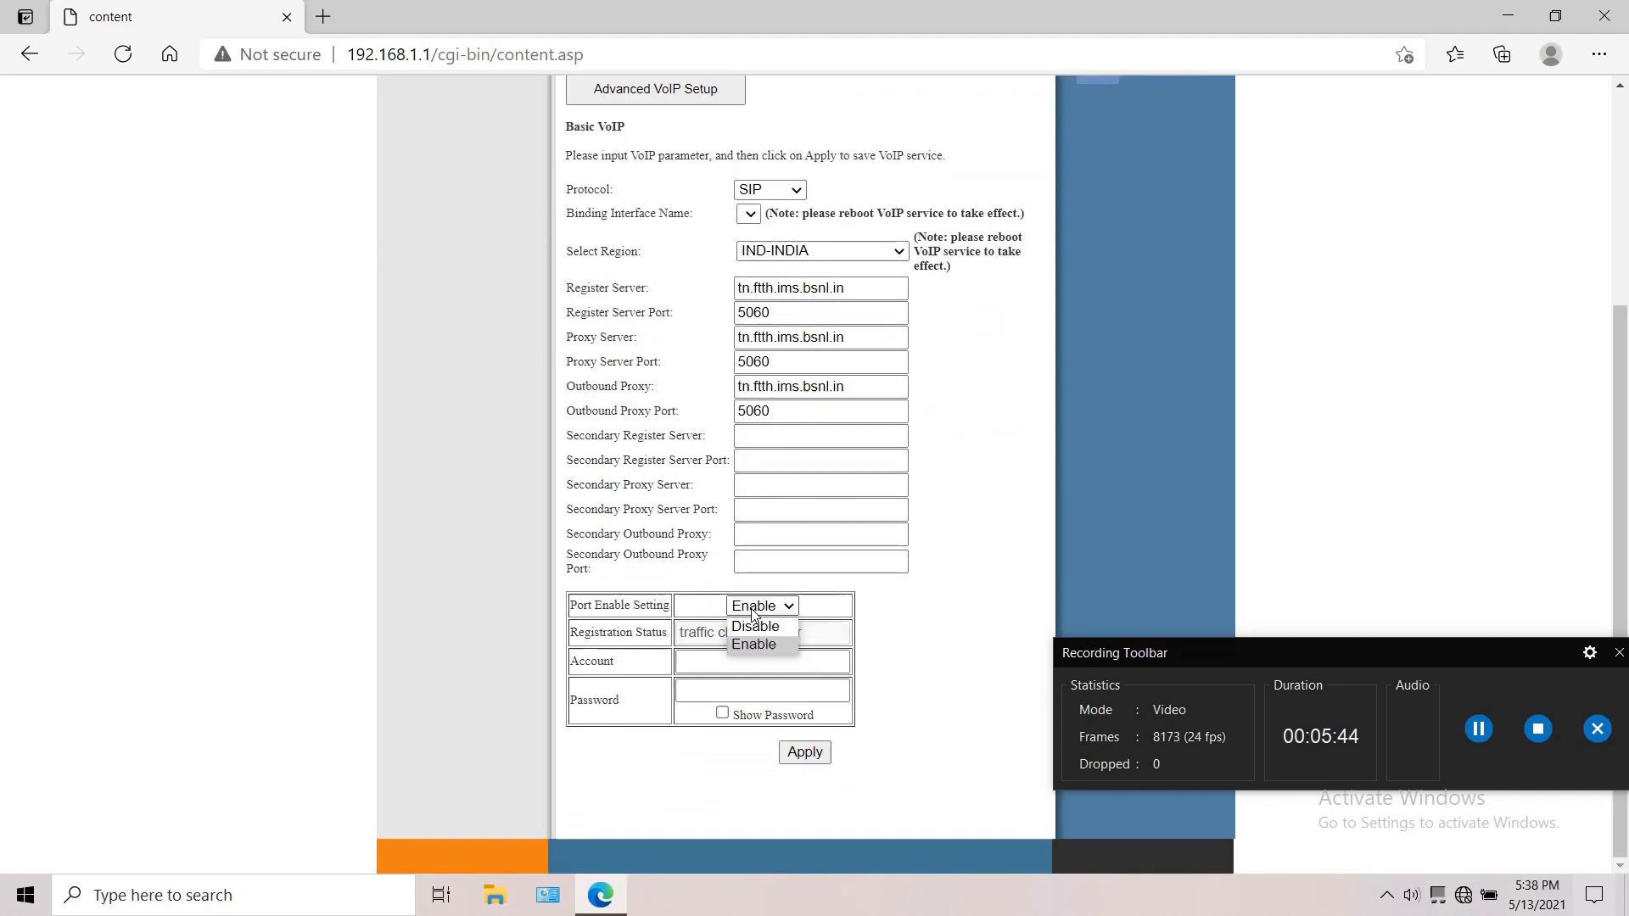
click(745, 621)
click(742, 660)
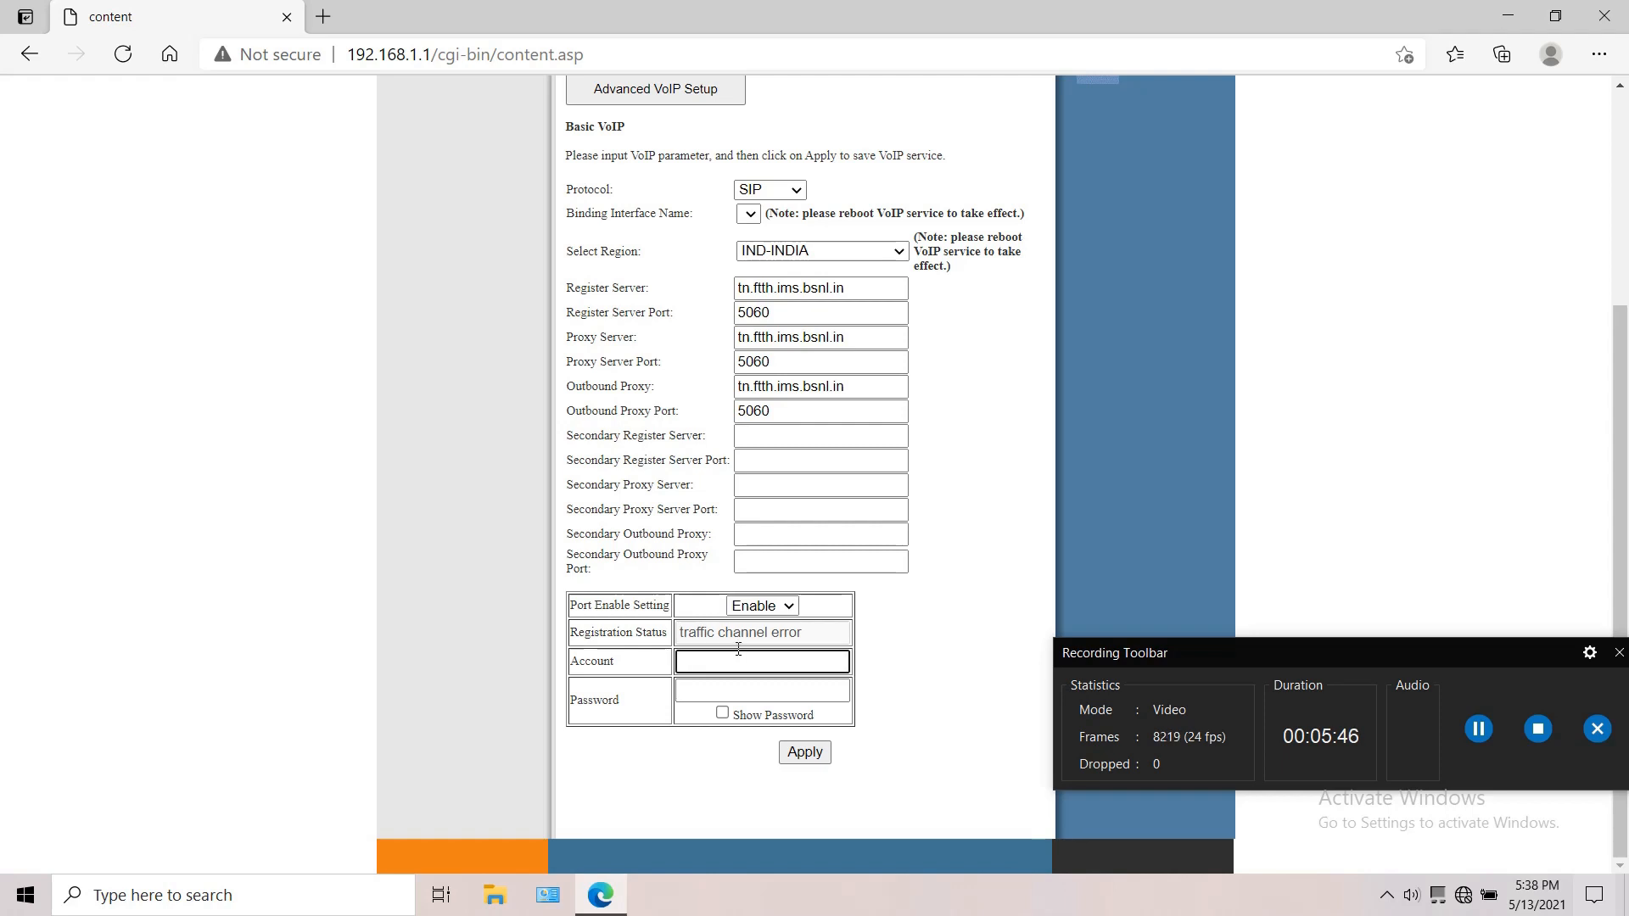
text(91)
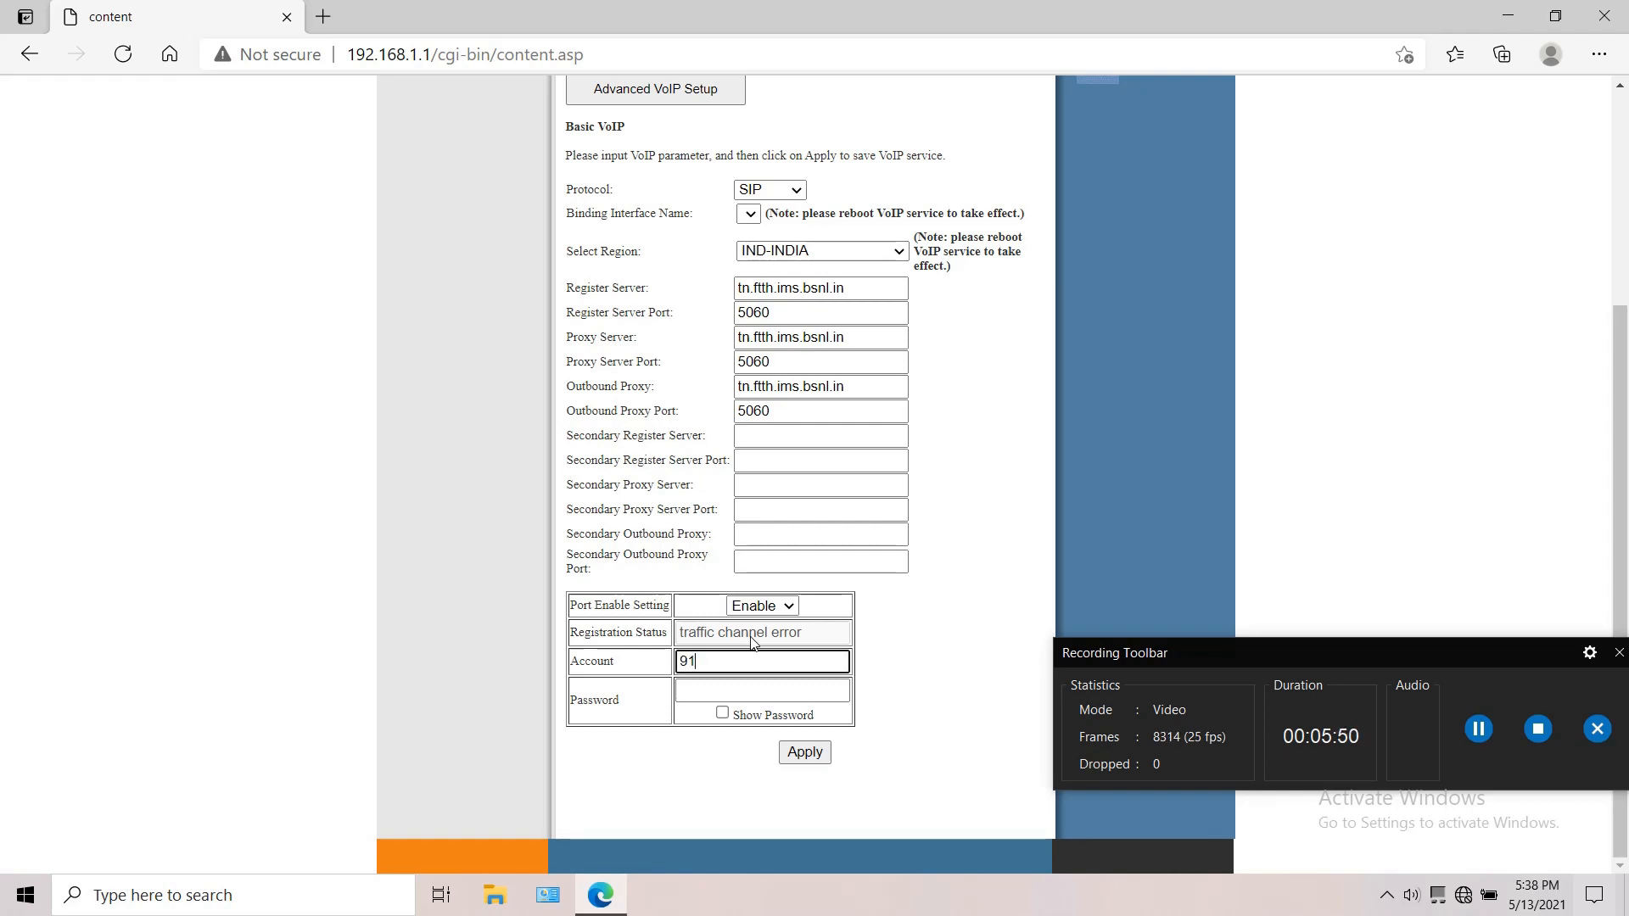
text(4652)
drag(713, 665, 711, 662)
key(BackSpace)
text(xxxx222222)
Step: Show the password characters and enter the VoIP account password
click(794, 699)
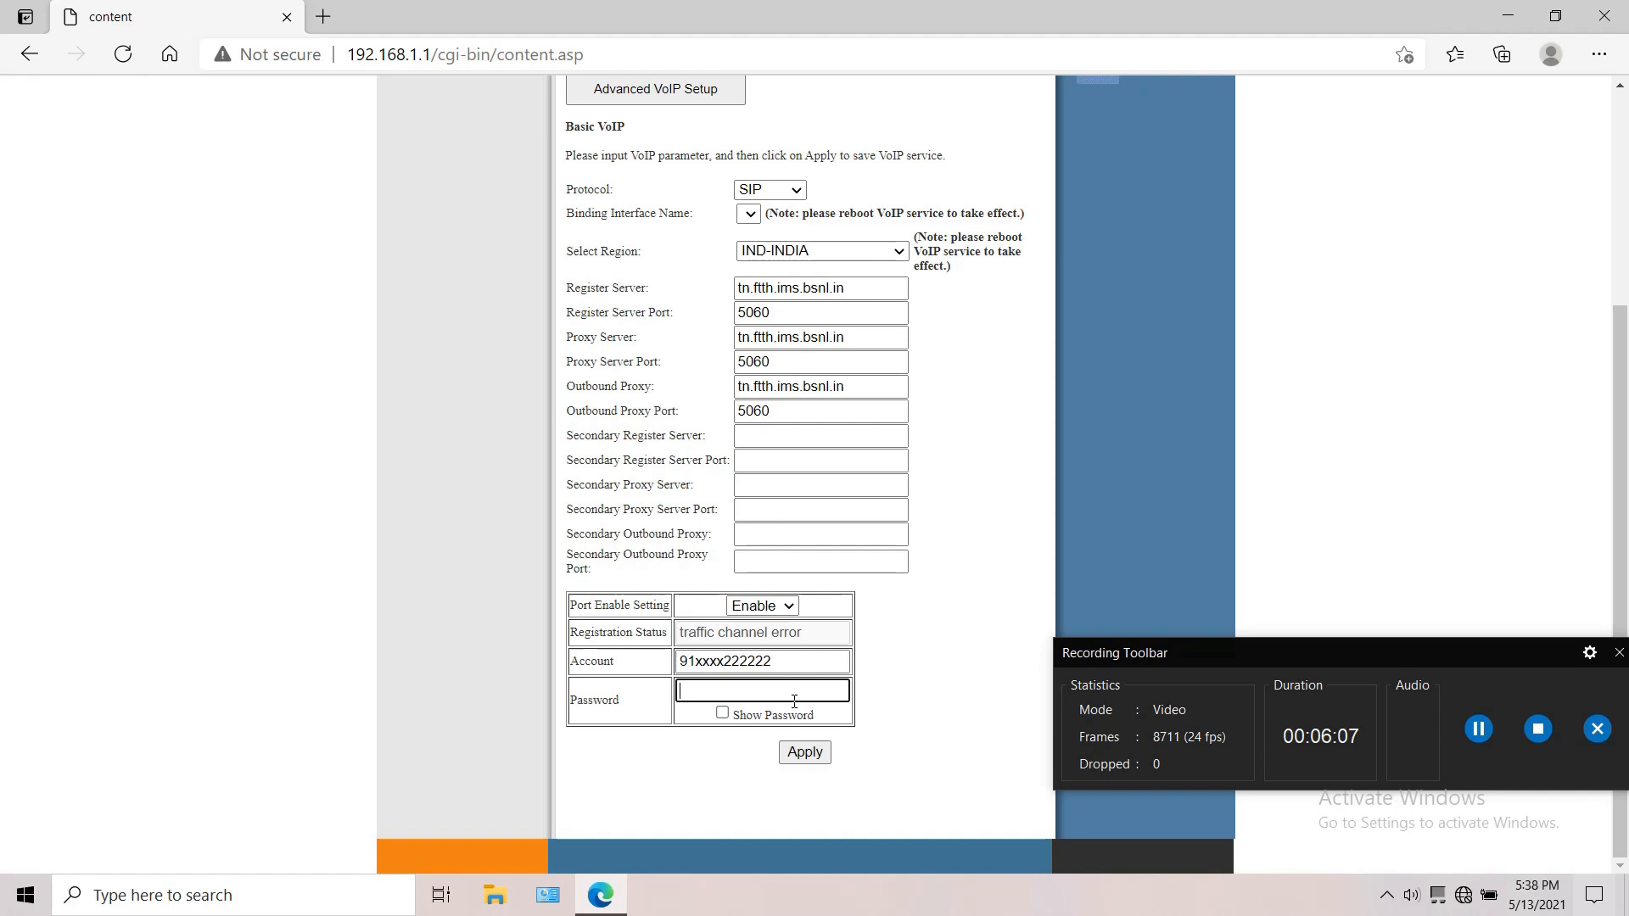
click(723, 714)
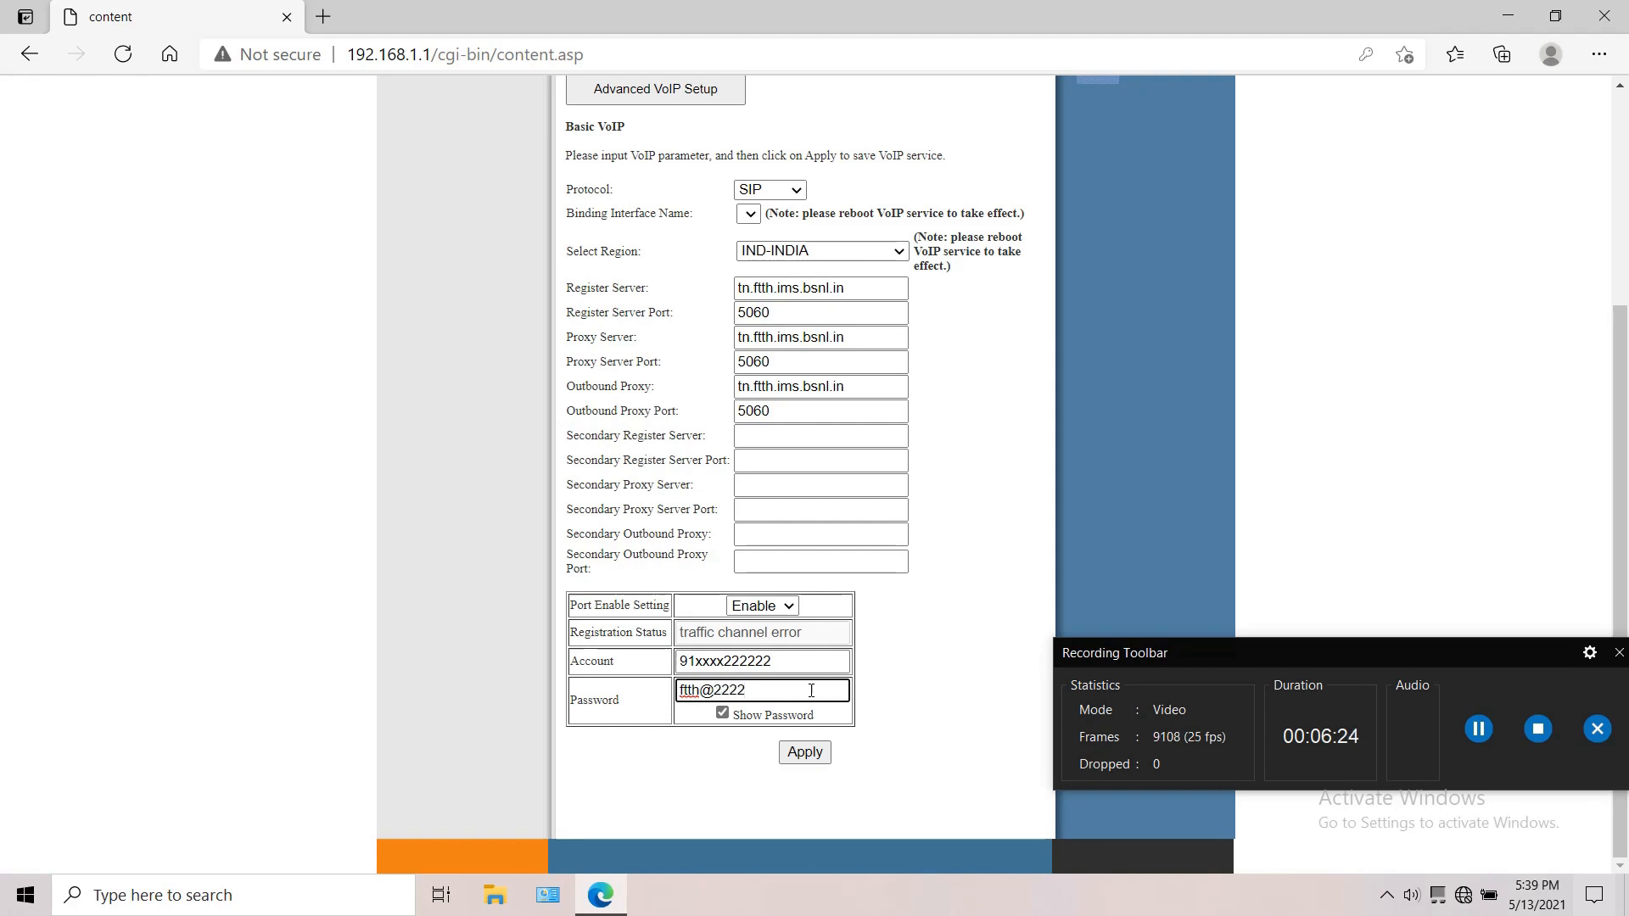